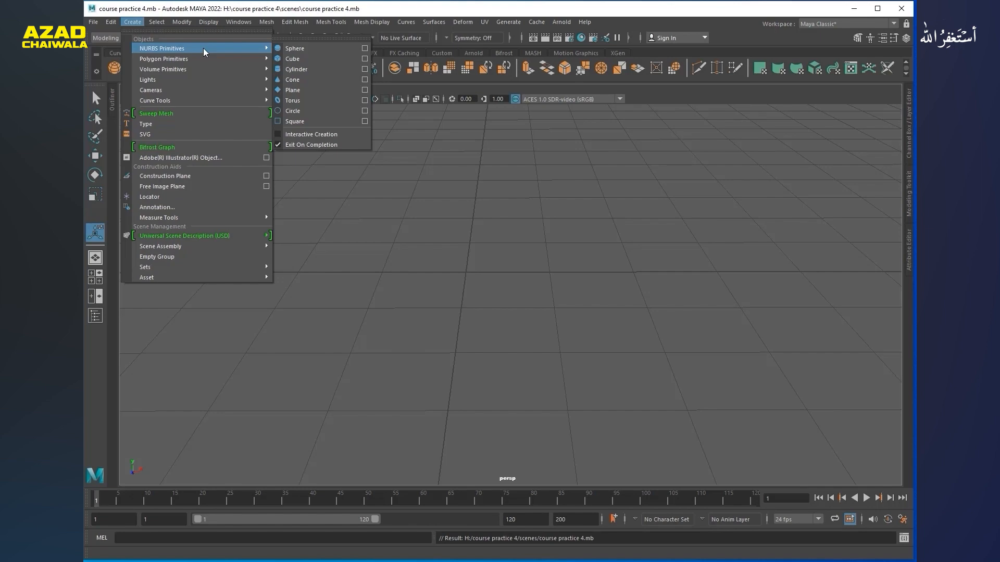
Create a NURBS sphere at the centre of the grid
click(289, 48)
alt+drag(468, 331, 529, 335)
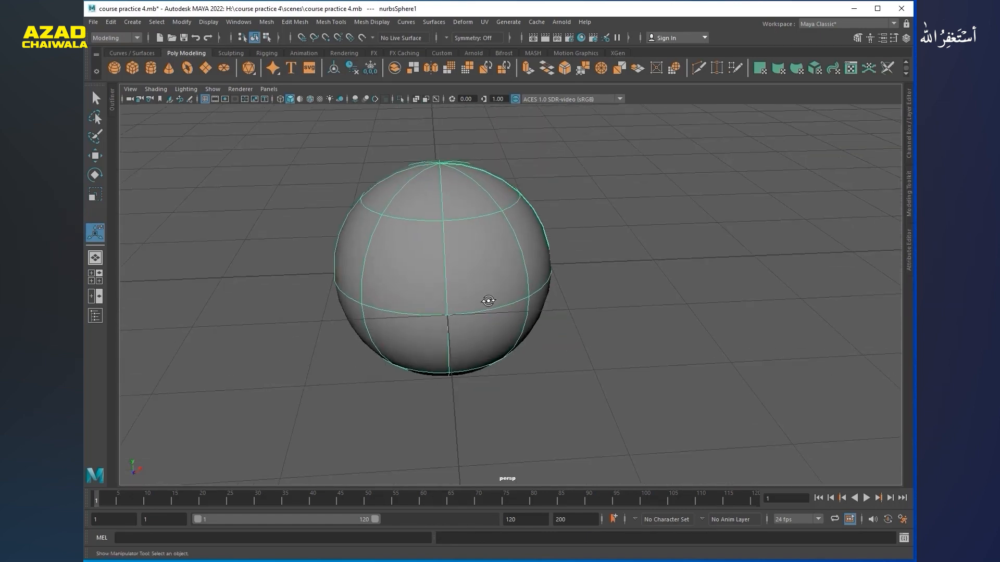
alt+drag(487, 301, 463, 299)
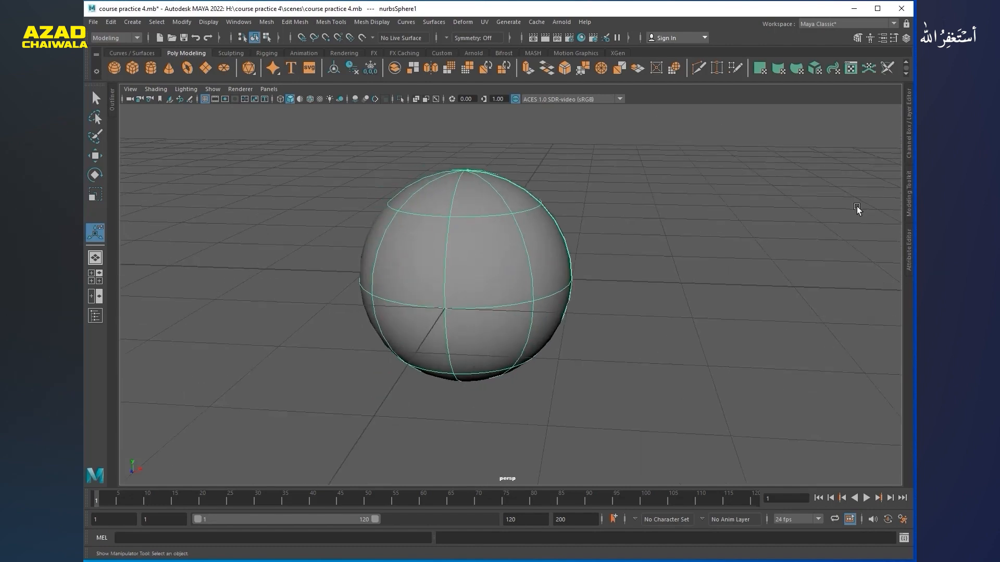
Display the sphere's channel values and expand its makeNurbSphere1 input to show the construction manipulator around it
click(907, 98)
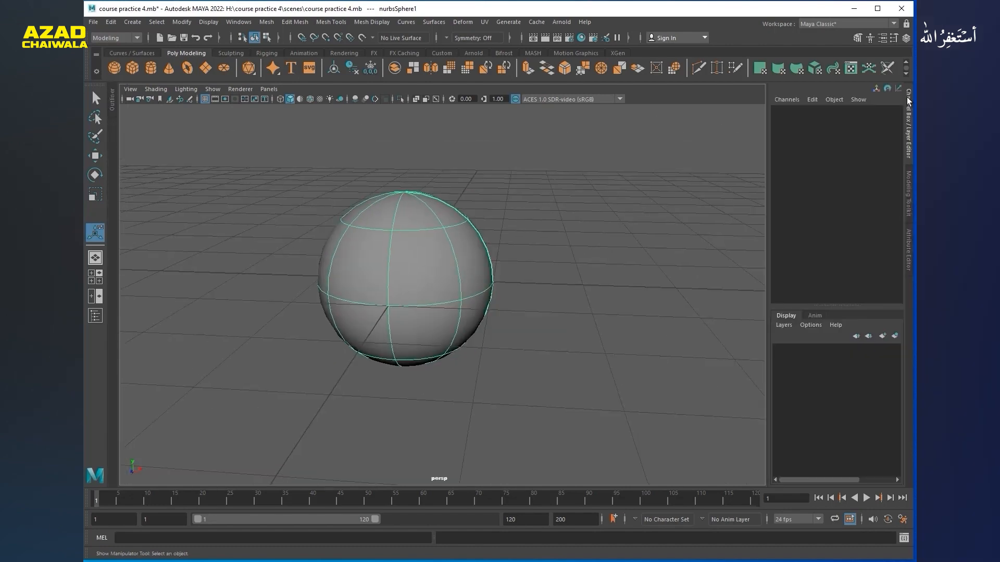
click(783, 227)
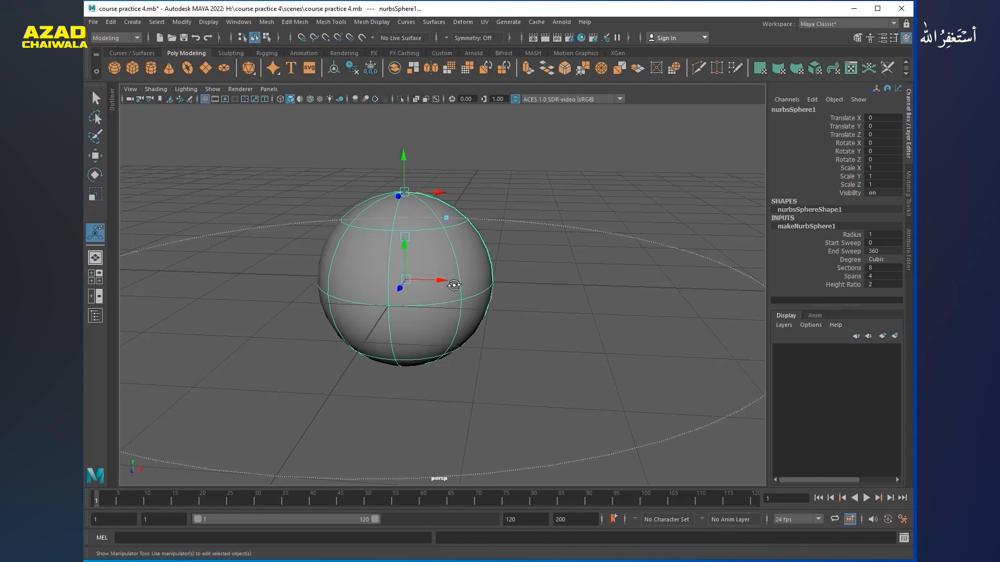
alt+drag(453, 284, 479, 305)
alt+right_drag(479, 304, 618, 310)
alt+drag(618, 310, 567, 327)
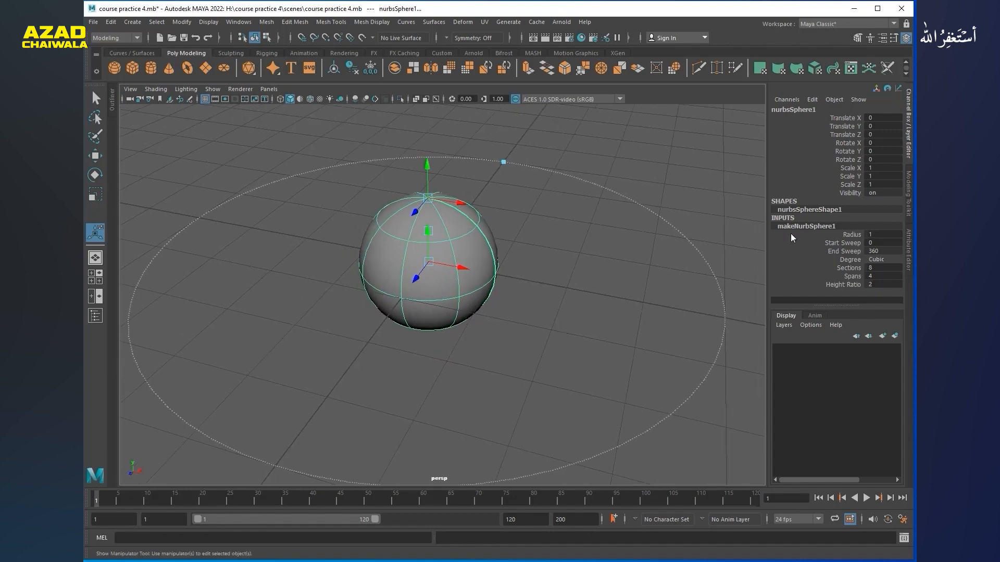
Try adjusting the sphere's construction handles along the X axis and around the sweep circle, undoing the change
alt+drag(443, 203, 420, 205)
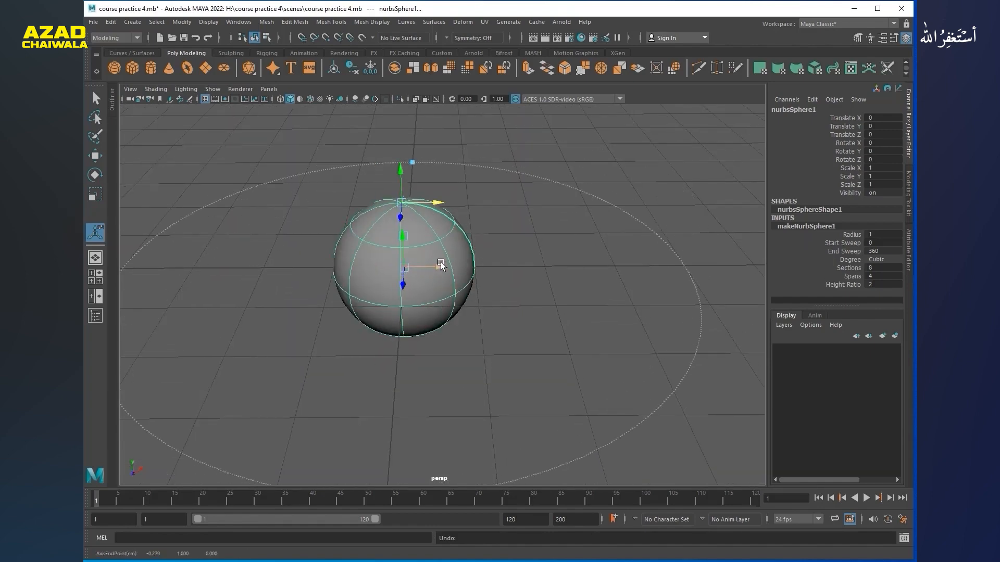
drag(440, 263, 420, 263)
key(ctrl+z)
drag(410, 161, 408, 246)
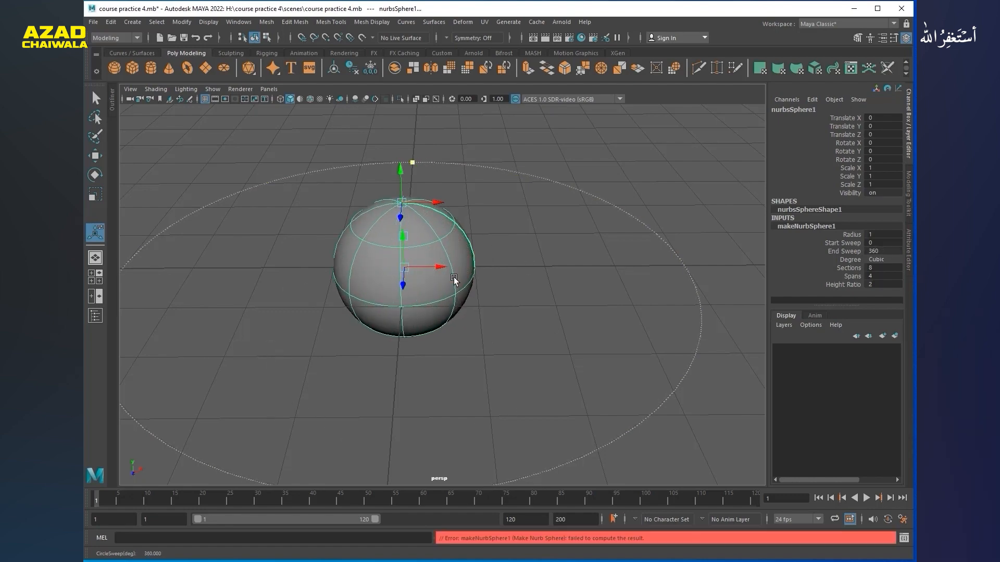
Try opening a wedge in the sphere by reducing its end sweep with the circle handle, and undo it
alt+drag(454, 277, 467, 274)
alt+right_drag(466, 274, 367, 285)
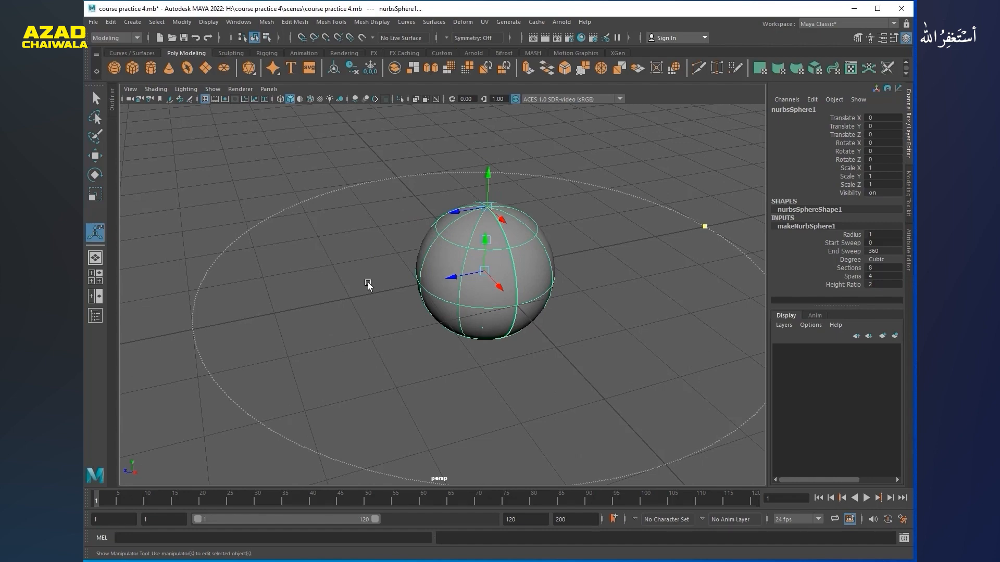
alt+drag(367, 285, 333, 318)
scroll(643, 303, down, 5)
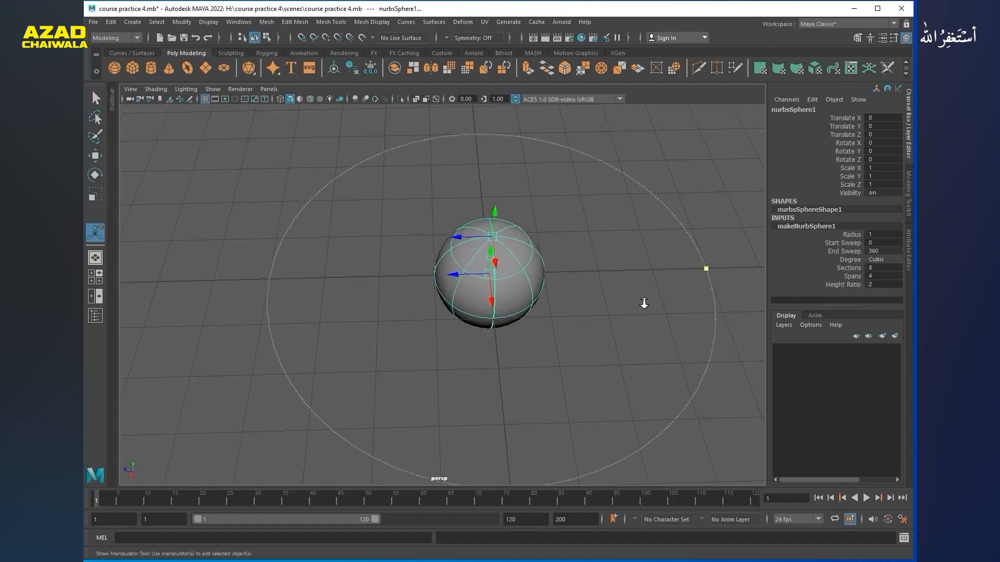
drag(632, 276, 589, 237)
scroll(499, 285, up, 3)
alt+drag(498, 284, 496, 281)
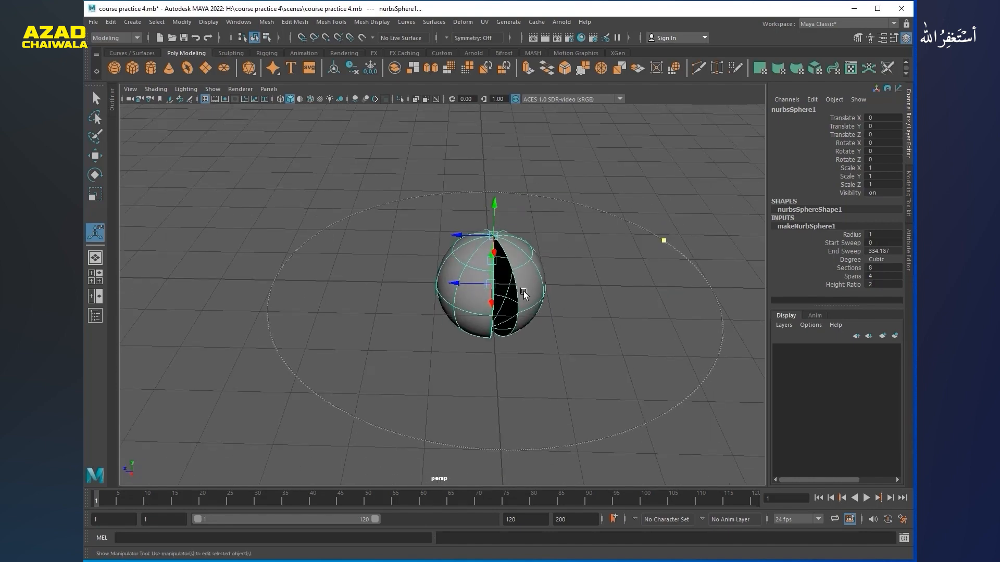
scroll(524, 295, up, 5)
key(ctrl+z)
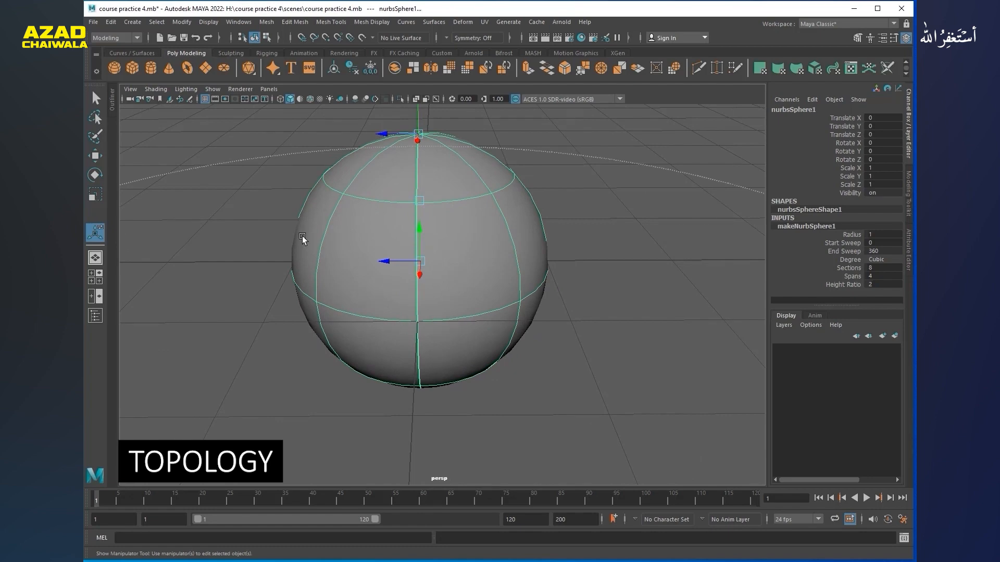
Examine the NURBS sphere's surface topology from several angles and the component modes it offers
alt+drag(302, 238, 304, 180)
alt+drag(325, 307, 546, 360)
scroll(579, 342, down, 3)
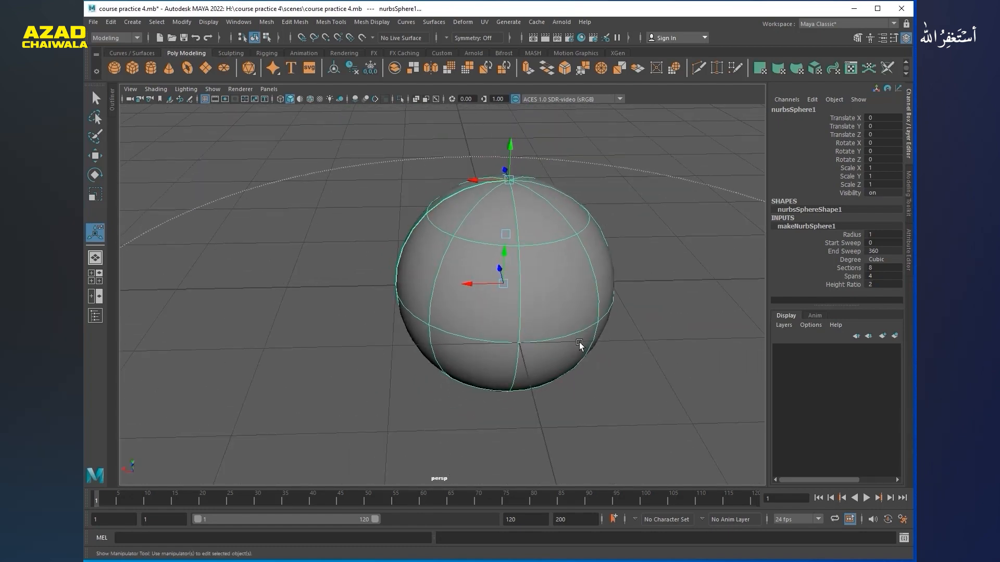
scroll(579, 342, down, 3)
scroll(520, 295, up, 3)
alt+drag(520, 295, 430, 248)
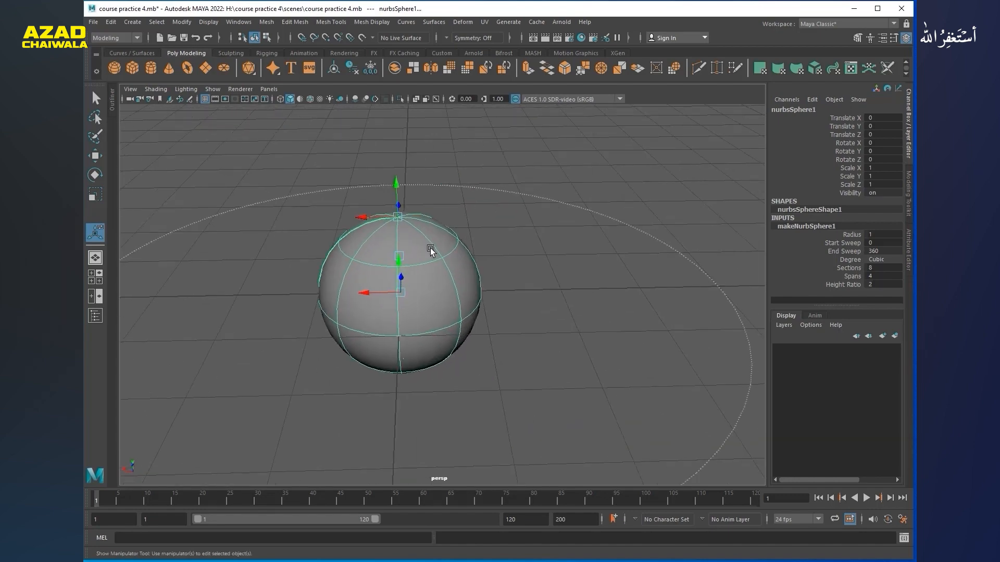
right_click(430, 247)
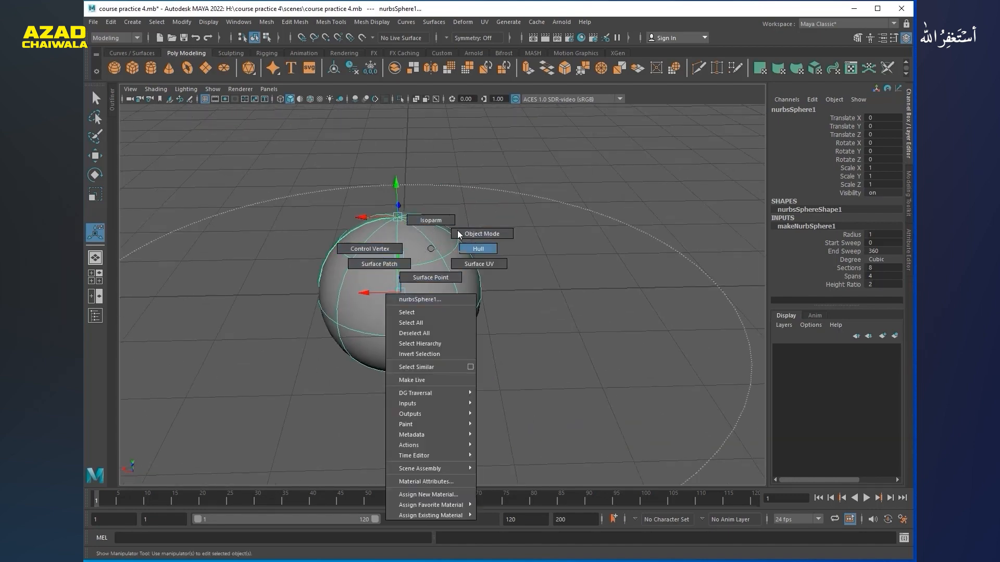
click(446, 281)
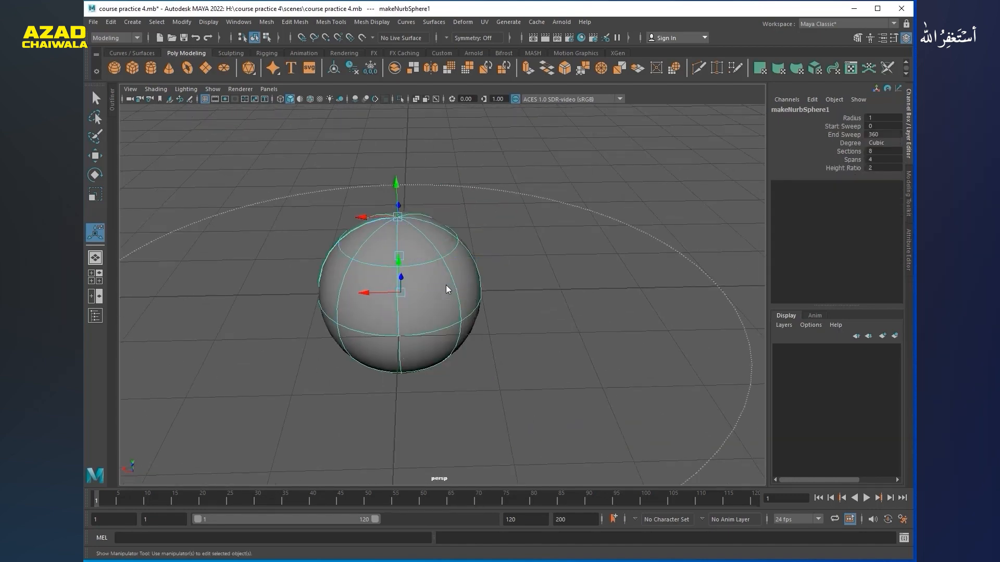
Switch the NURBS sphere to control vertex mode and select control vertices on its lower half
alt+drag(414, 321, 420, 248)
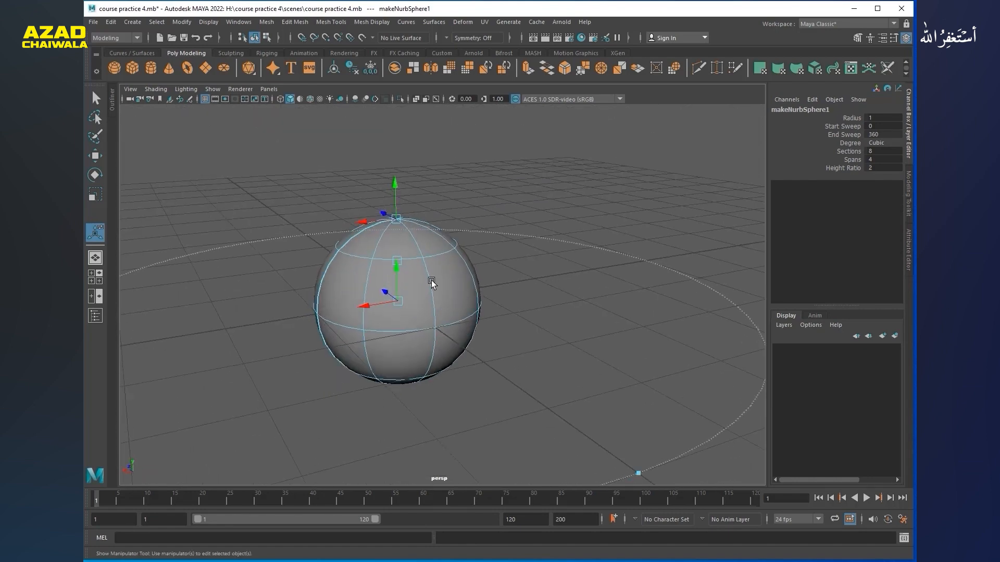
alt+drag(431, 282, 385, 286)
click(404, 251)
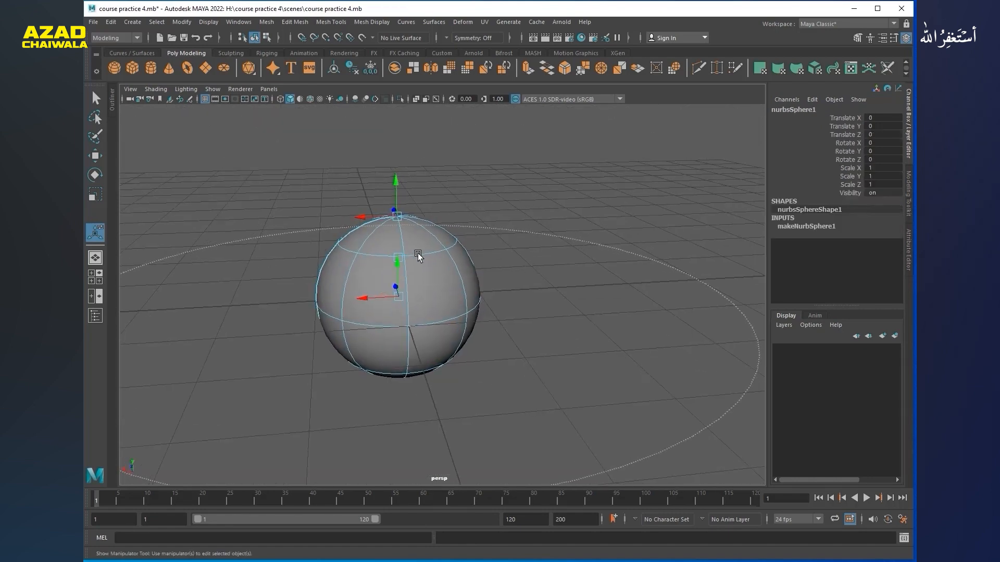
right_drag(411, 299, 359, 305)
alt+drag(416, 306, 341, 362)
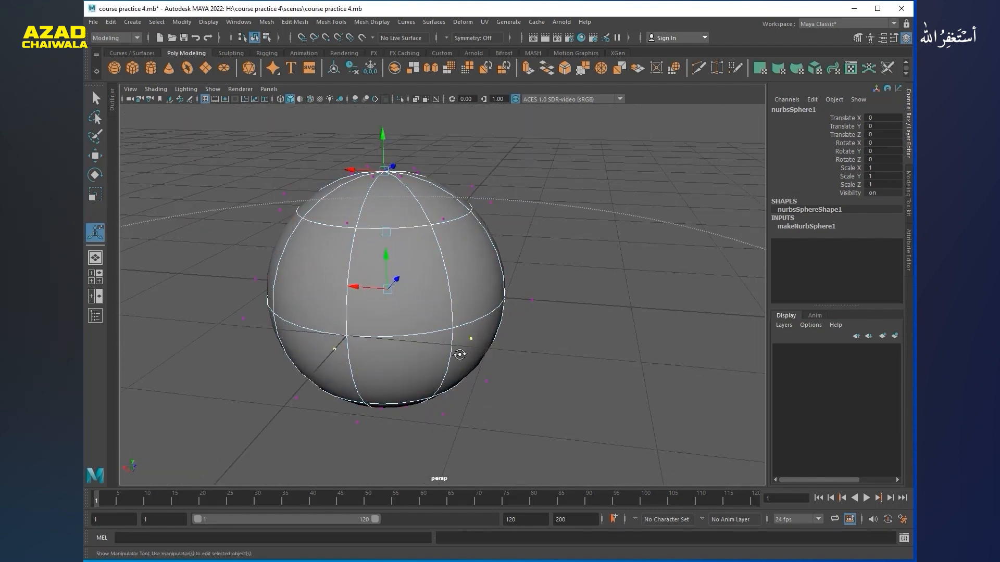
alt+drag(459, 355, 487, 346)
alt+right_drag(487, 346, 359, 344)
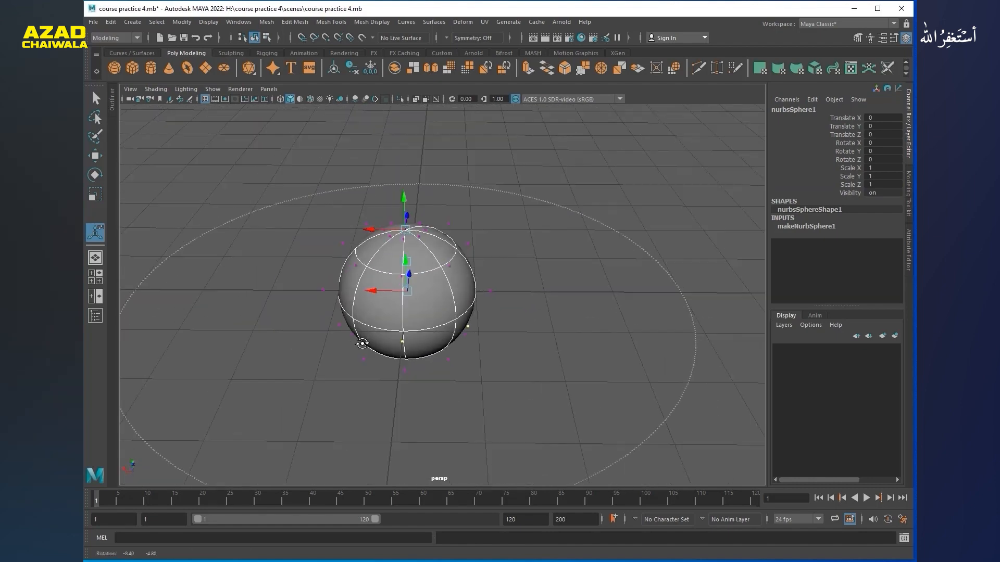
alt+drag(359, 344, 322, 348)
alt+right_drag(323, 348, 438, 370)
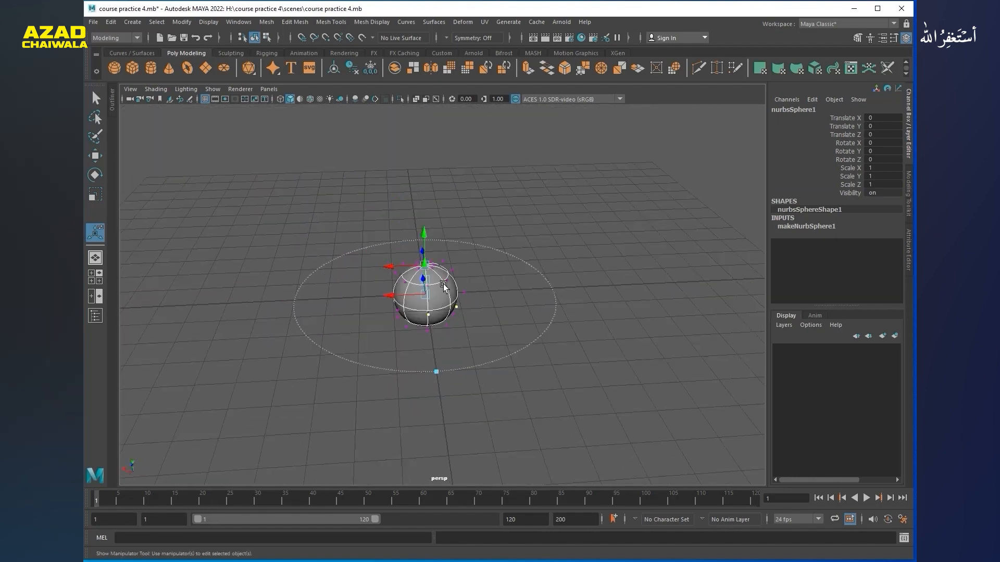
Create a polygon sphere and move it about -2.39 cm along X so it sits beside the NURBS sphere
right_click(432, 284)
key(q)
mouse_move(466, 291)
alt+mouse_down()
mouse_move(484, 307)
mouse_move(458, 292)
alt+mouse_up()
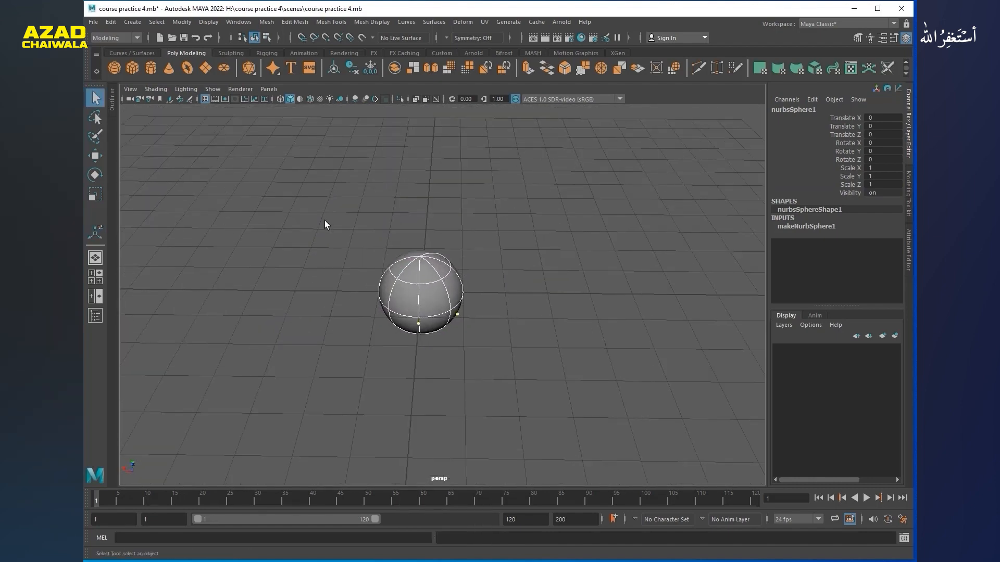
click(133, 22)
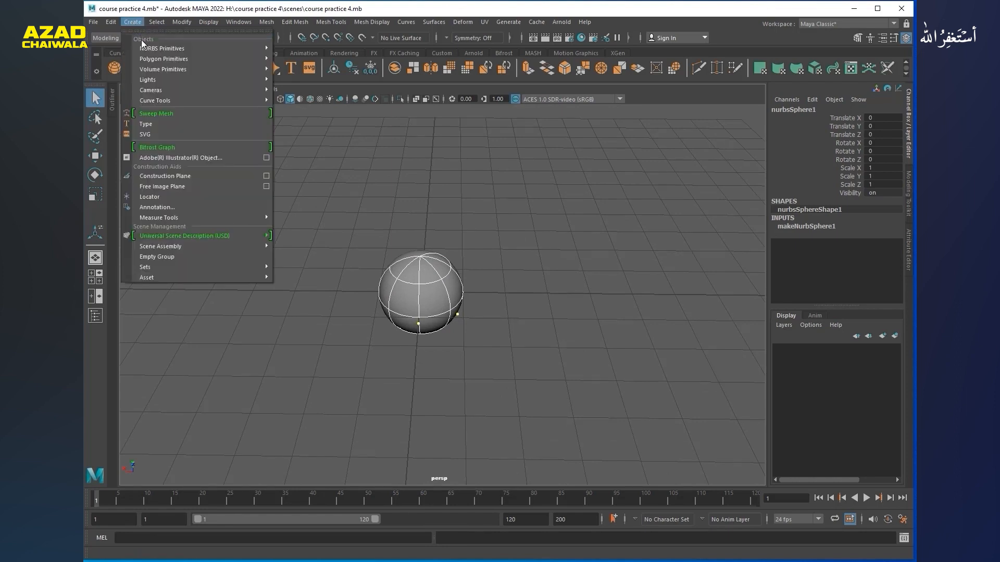
mouse_move(147, 57)
click(344, 58)
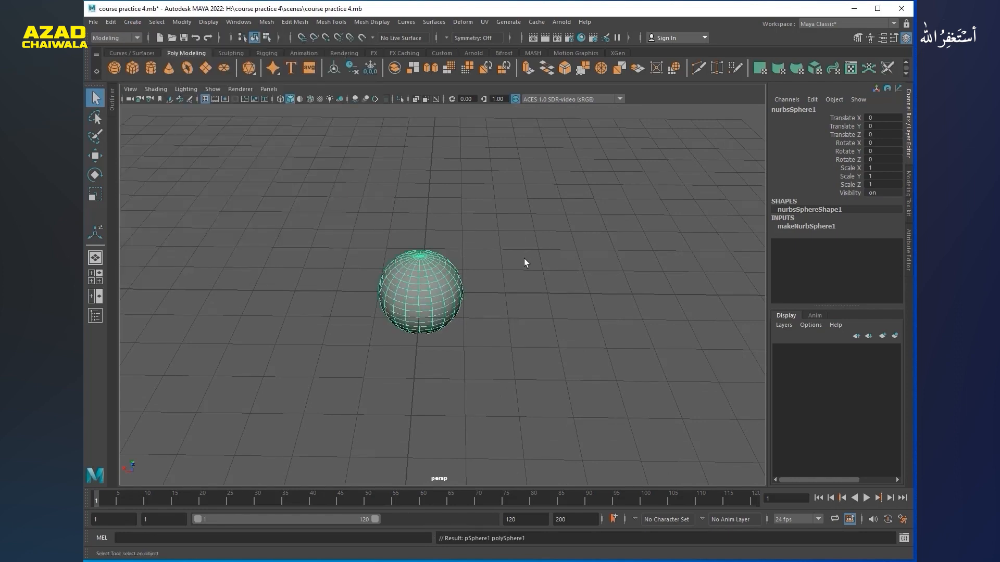
key(w)
drag(372, 292, 473, 292)
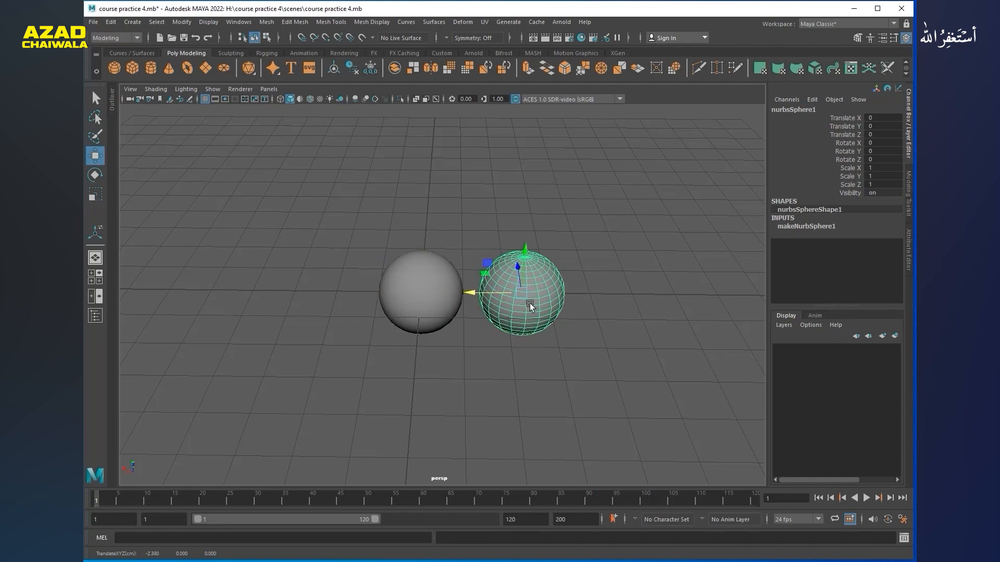
Switch the polygon sphere to vertex mode and select a horizontal row of vertices just below its middle
scroll(660, 304, up, 5)
alt+middle_drag(660, 304, 484, 299)
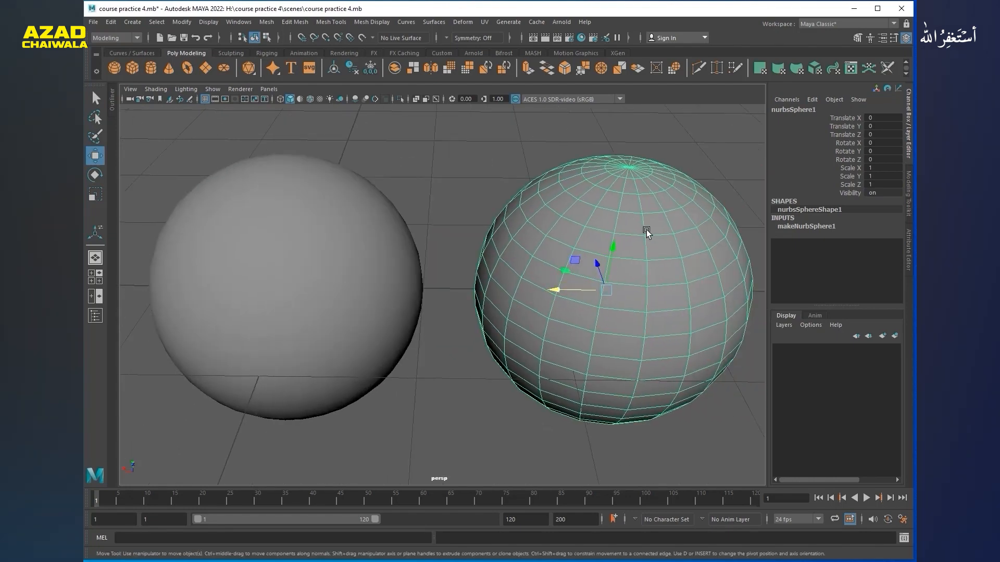
alt+drag(584, 224, 396, 248)
right_drag(396, 249, 345, 245)
scroll(421, 323, up, 5)
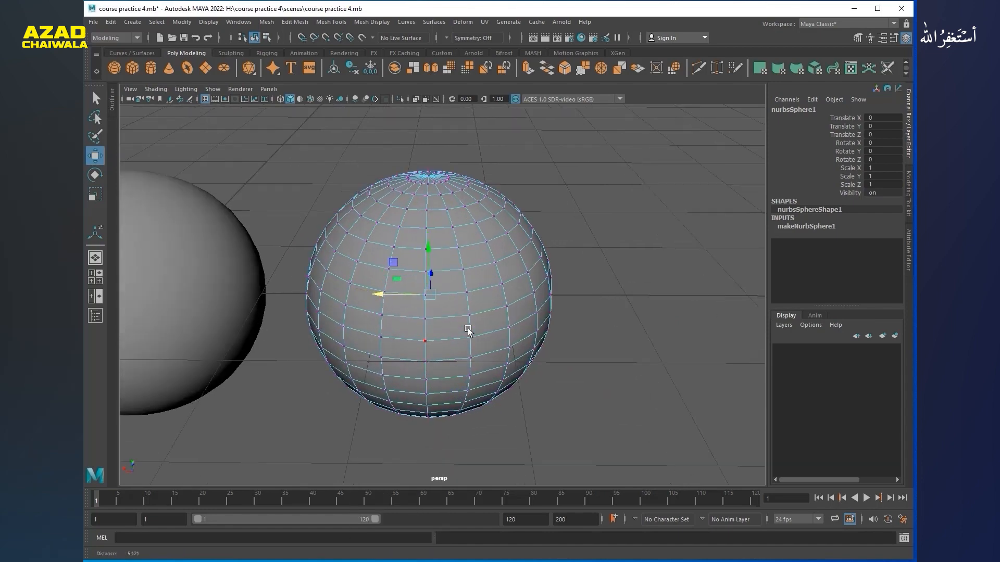
click(412, 373)
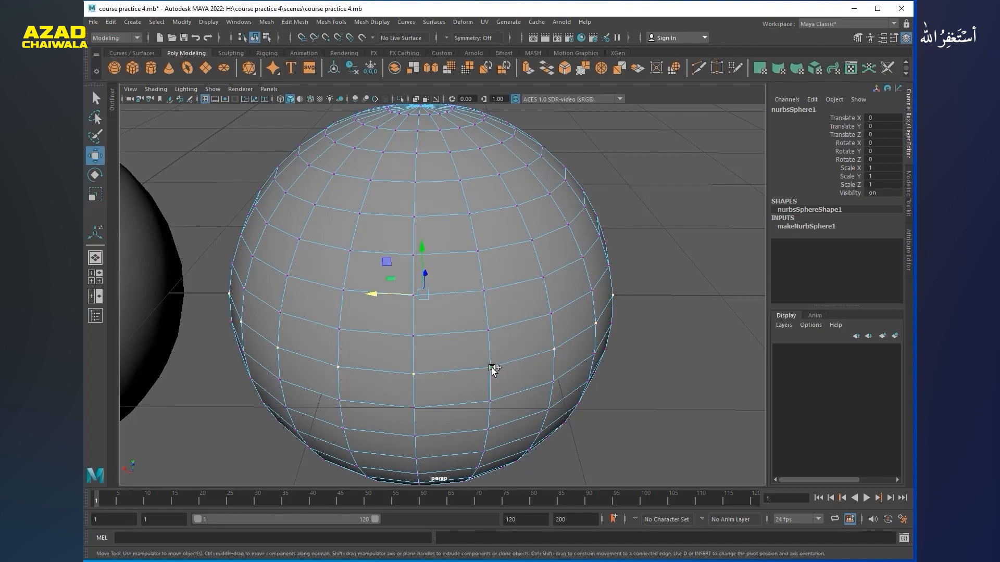
alt+drag(430, 375, 458, 374)
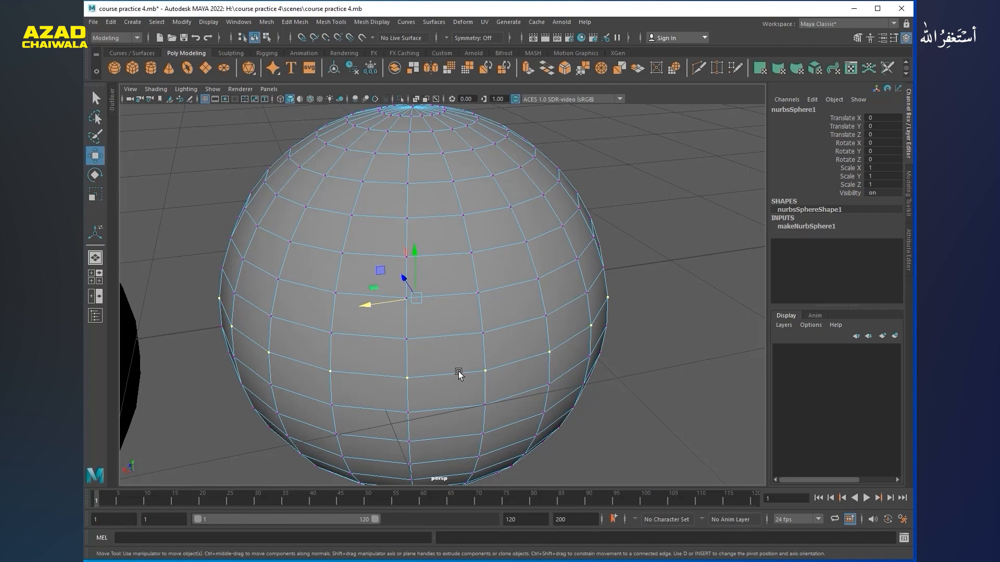
Return to object mode and select the NURBS sphere beside the polygon sphere
alt+right_drag(458, 373, 433, 335)
alt+drag(433, 334, 430, 340)
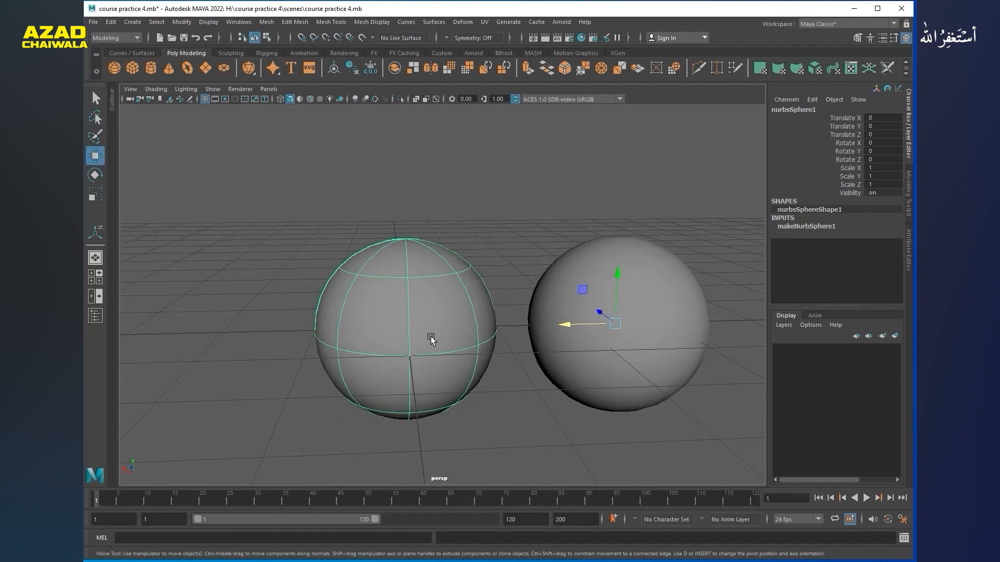
alt+middle_drag(439, 319, 297, 310)
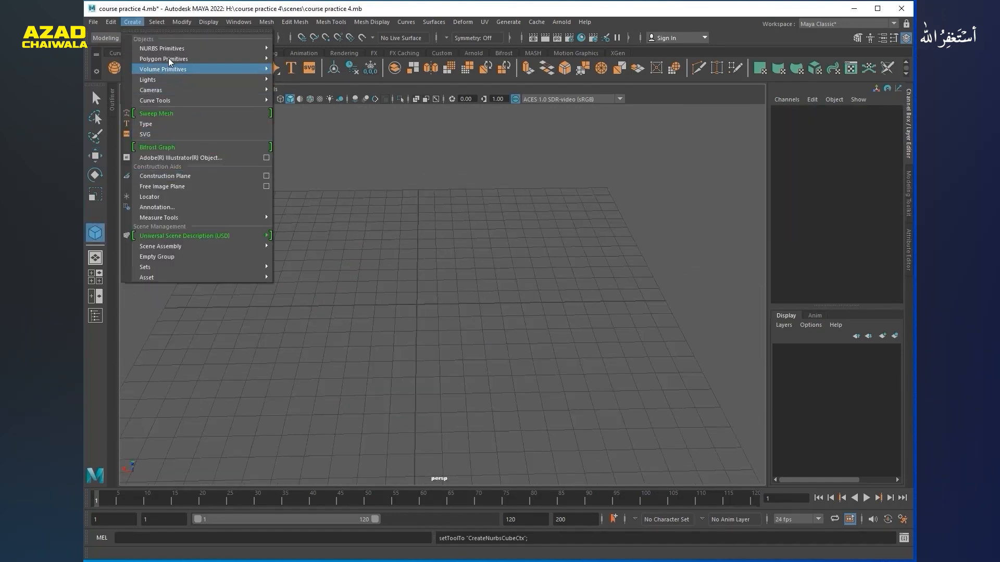
Create a NURBS torus at the centre of the grid and activate the Move tool on it
mouse_move(166, 52)
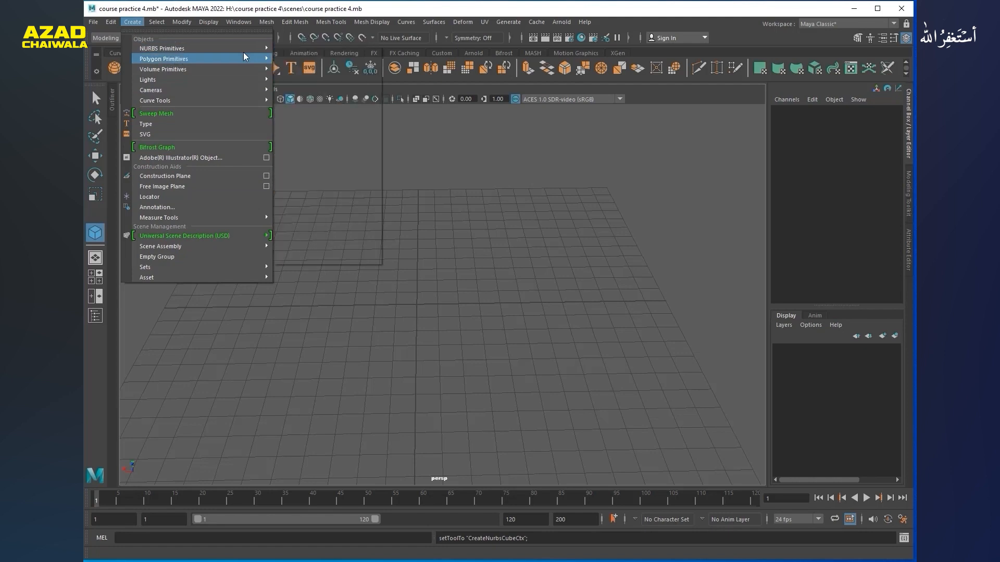
mouse_move(242, 50)
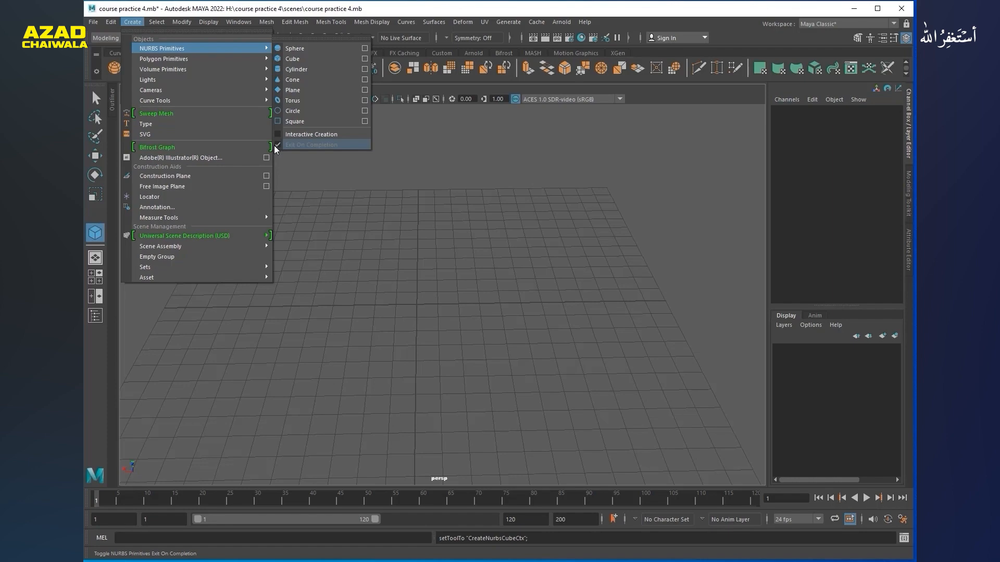
click(309, 95)
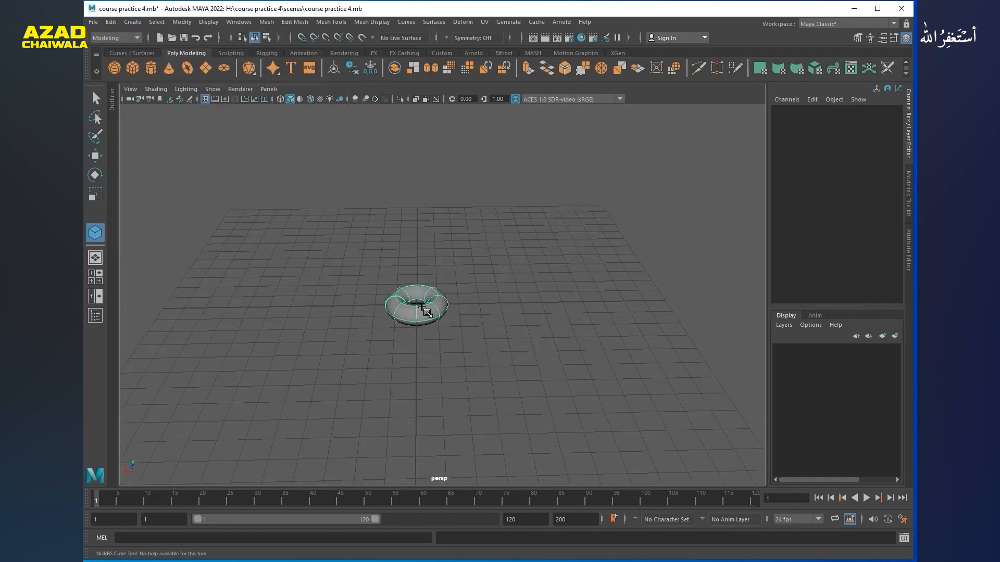
key(space)
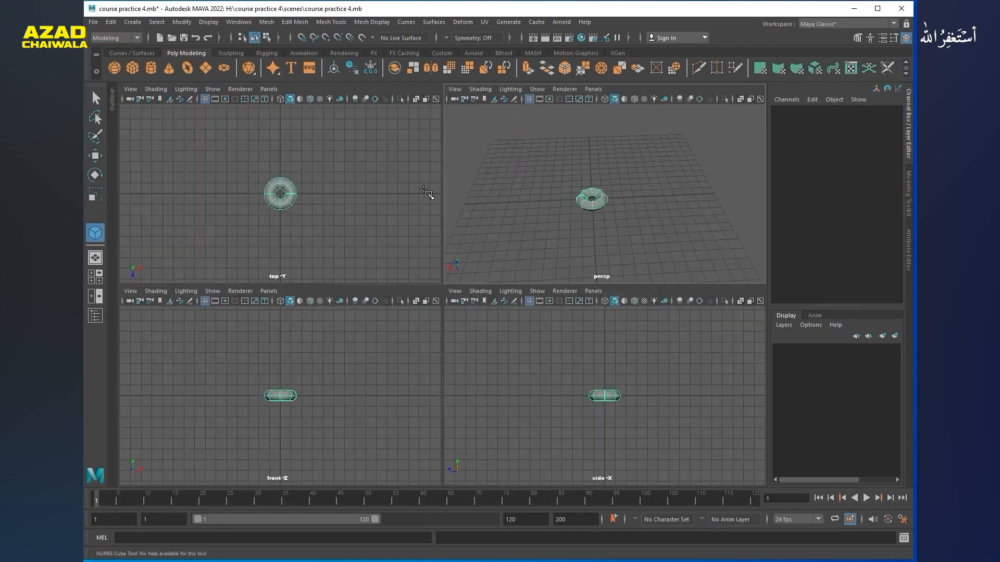
key(space)
key(w)
alt+drag(482, 286, 454, 325)
scroll(458, 336, up, 5)
scroll(468, 369, down, 10)
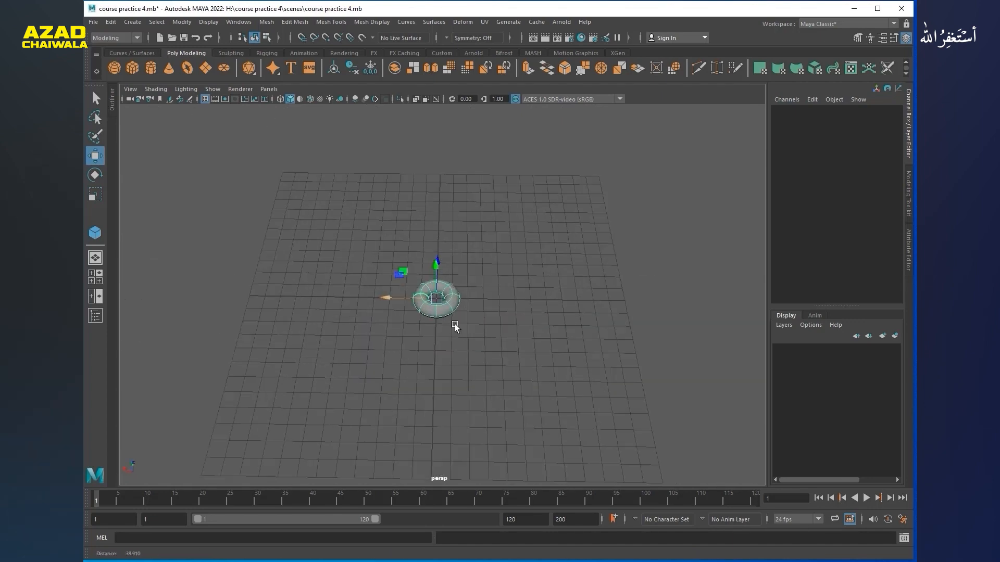
Delete the NURBS torus and turn on Interactive Creation for NURBS primitives
key(Delete)
click(132, 21)
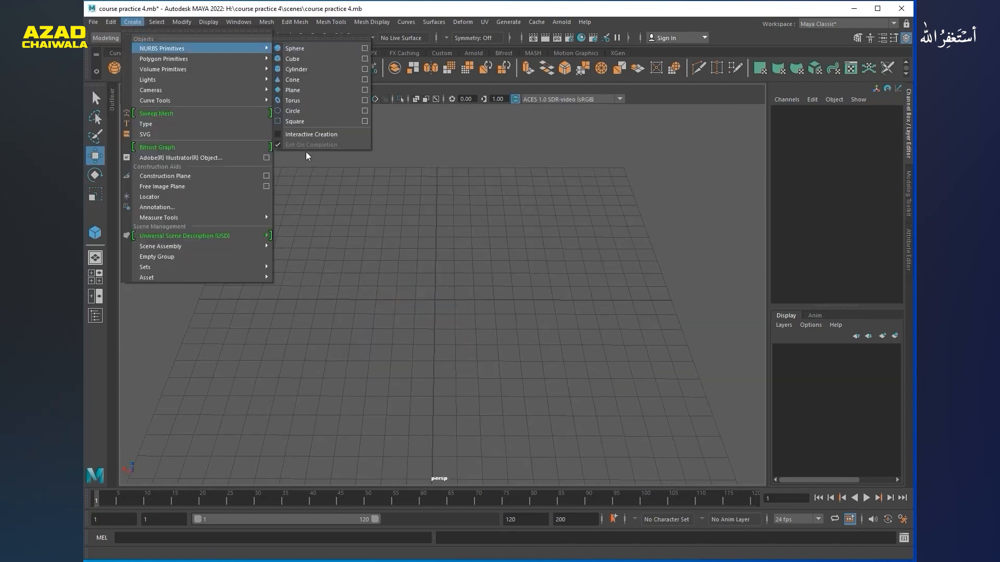
click(287, 137)
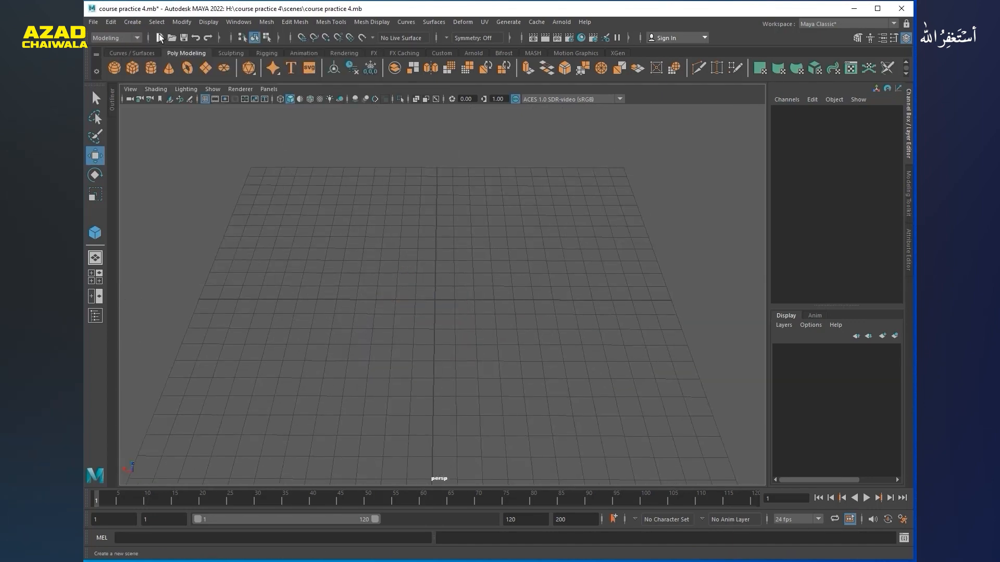
Create a NURBS cube interactively as a tall box at the far left corner of the grid
click(133, 21)
mouse_move(152, 49)
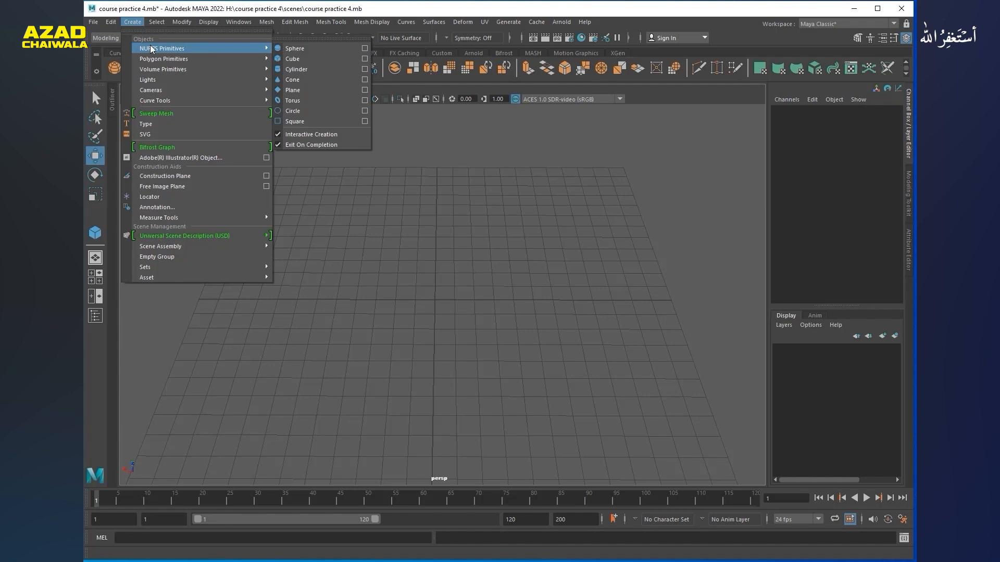
click(335, 59)
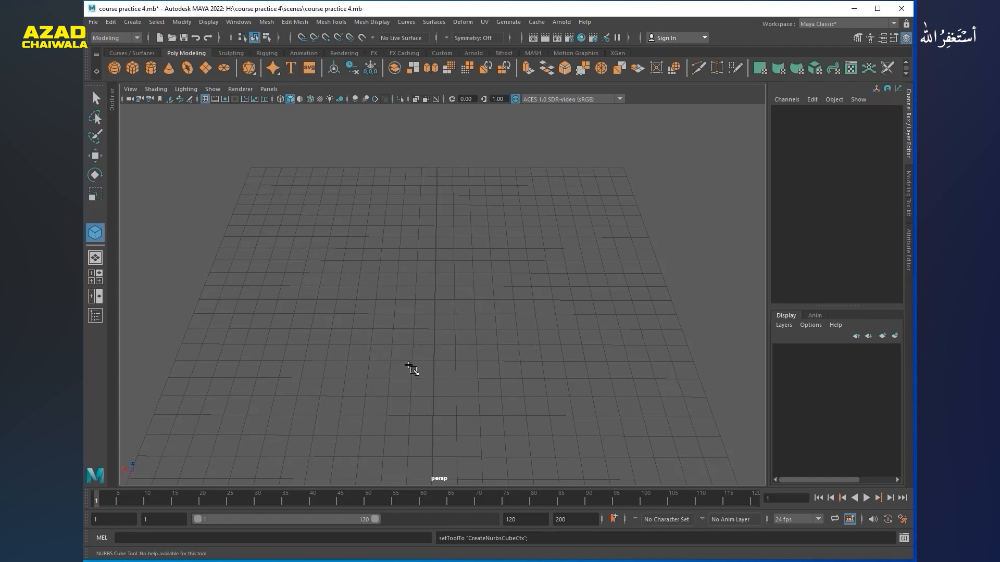
scroll(438, 345, up, 1)
alt+drag(435, 367, 375, 289)
drag(312, 216, 337, 164)
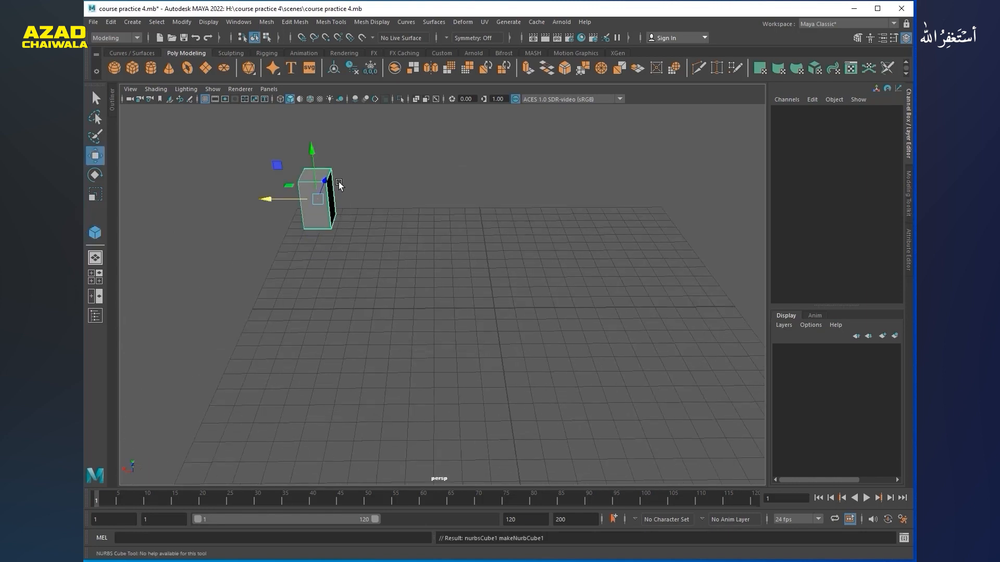
Draw a NURBS cone interactively on the right half of the grid
click(132, 22)
mouse_move(205, 48)
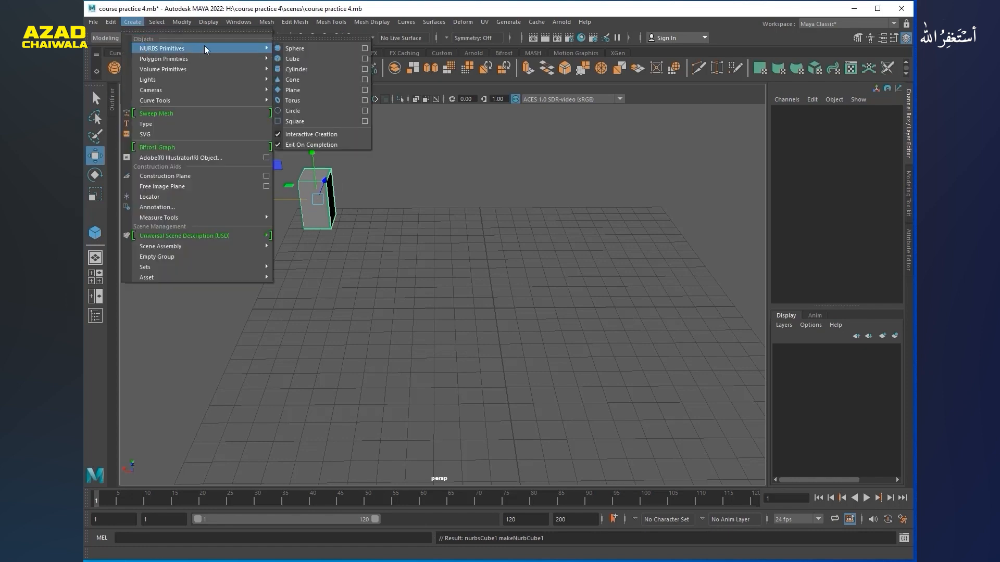
click(302, 80)
drag(566, 307, 610, 171)
Create a polygon sphere at the centre of the empty grid
click(134, 22)
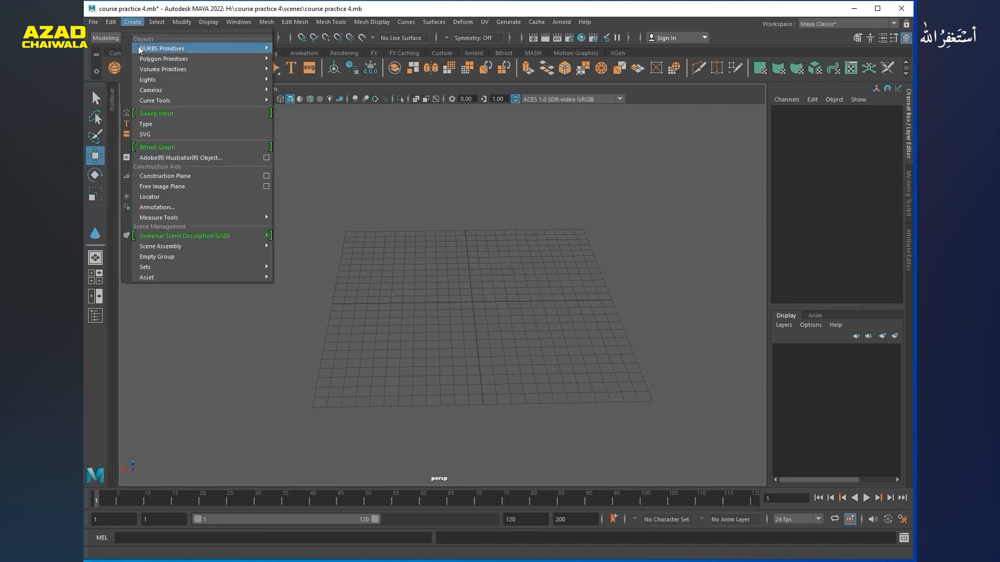
mouse_move(152, 62)
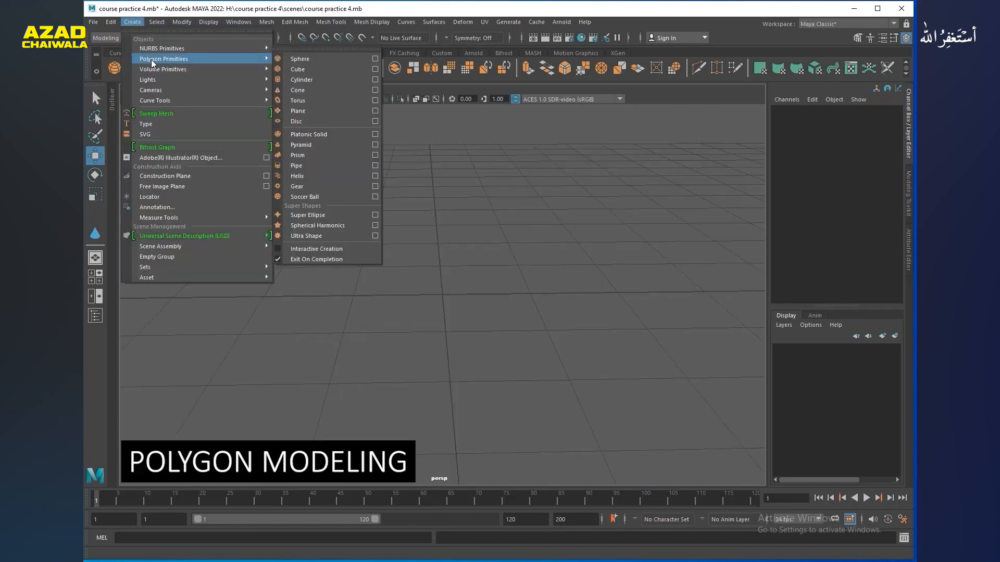
click(304, 58)
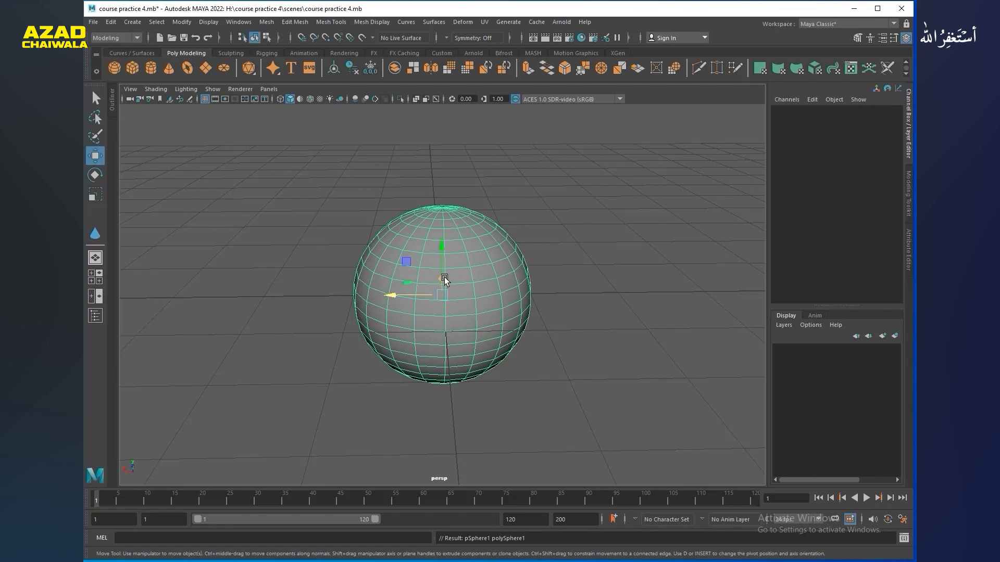
Compare the available NURBS and polygon primitive types and create another polygon sphere at the grid centre
click(135, 22)
mouse_move(145, 50)
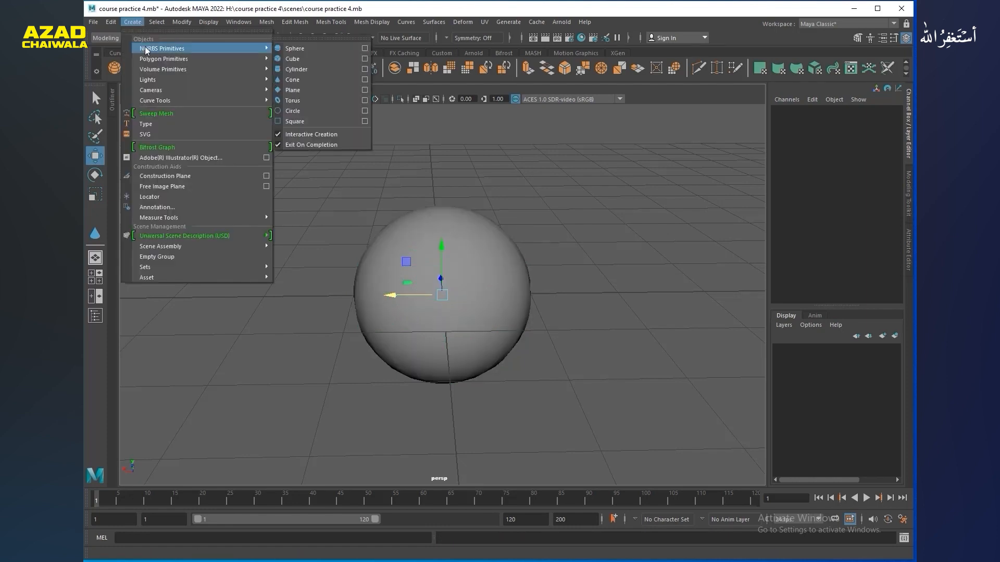
mouse_move(179, 70)
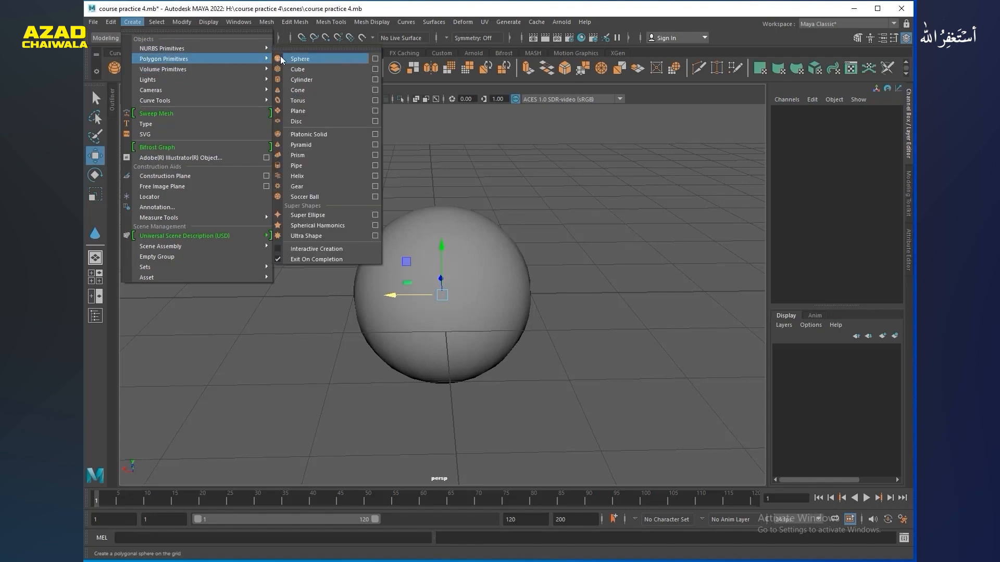
click(299, 58)
alt+drag(452, 215, 474, 290)
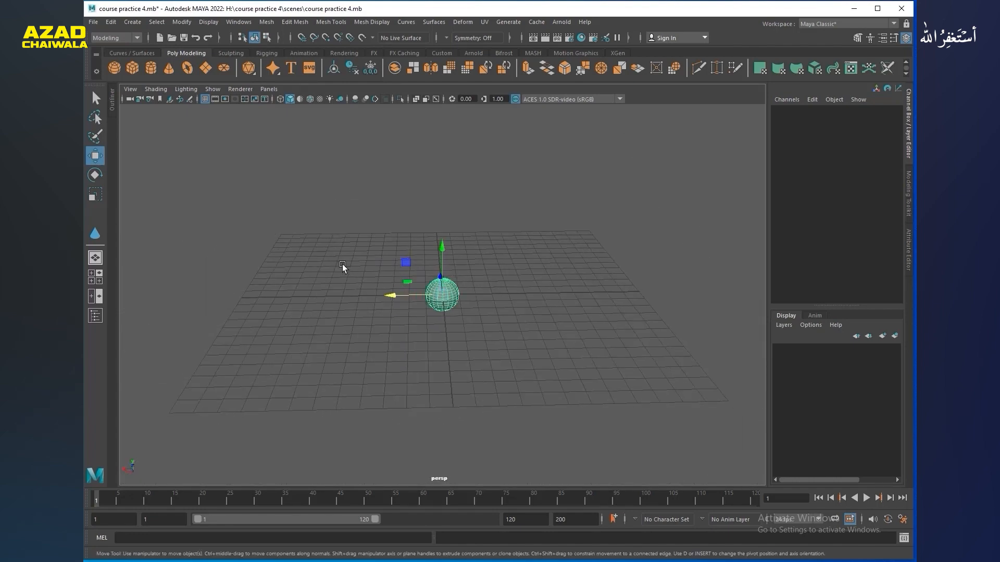
key(q)
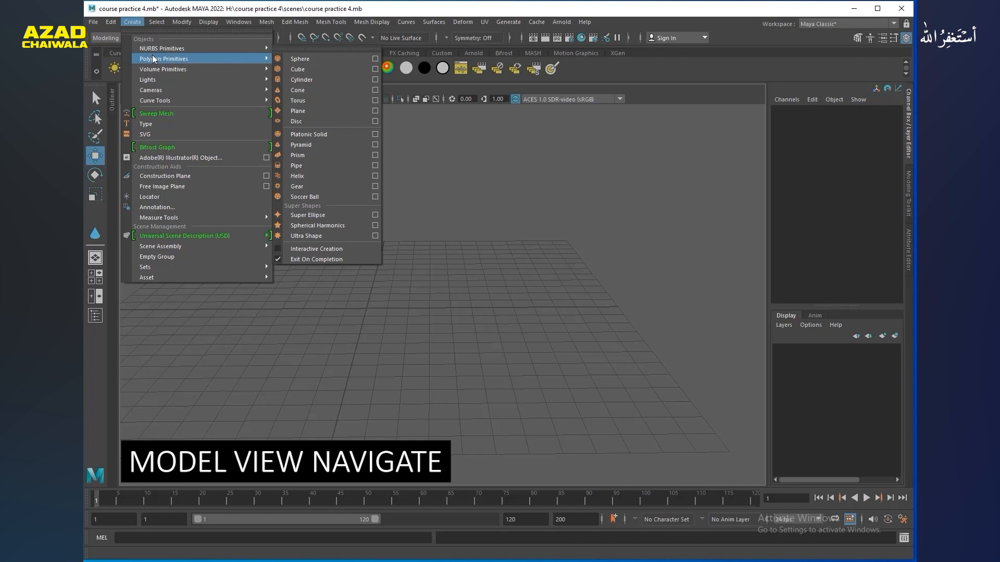
Create a polygon sphere at the grid centre and scale it up uniformly to several times its size
click(297, 59)
key(r)
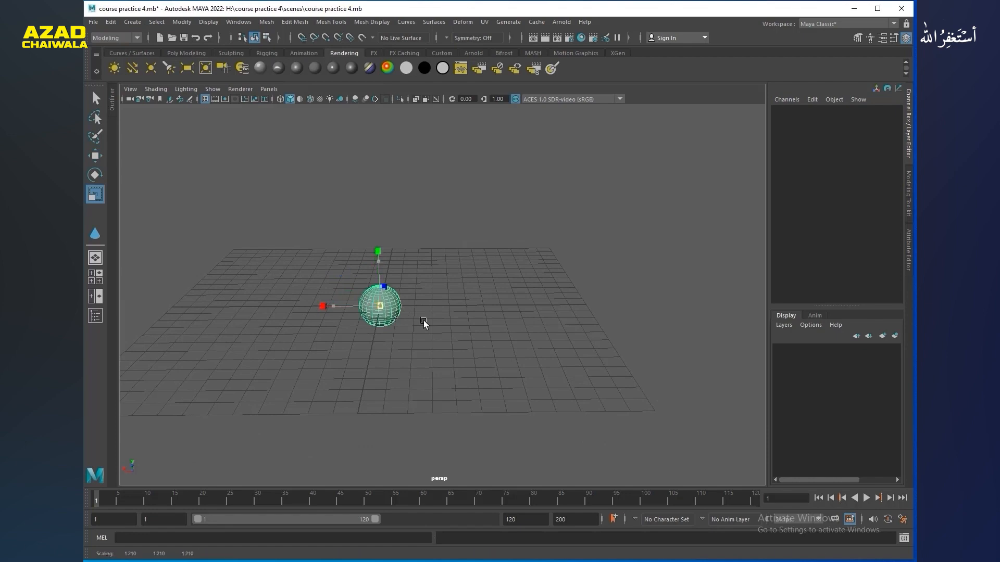
mouse_move(424, 320)
mouse_down()
mouse_move(519, 353)
mouse_move(410, 323)
mouse_up()
alt+right_drag(410, 323, 527, 346)
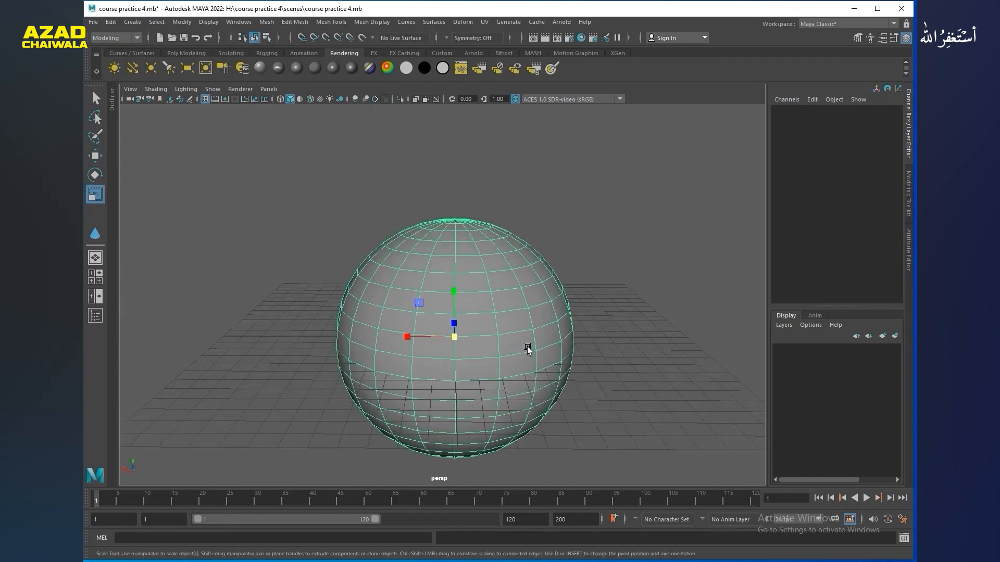
Collapse the Channel Box sidebar and inspect the sphere from different angles and distances
click(908, 147)
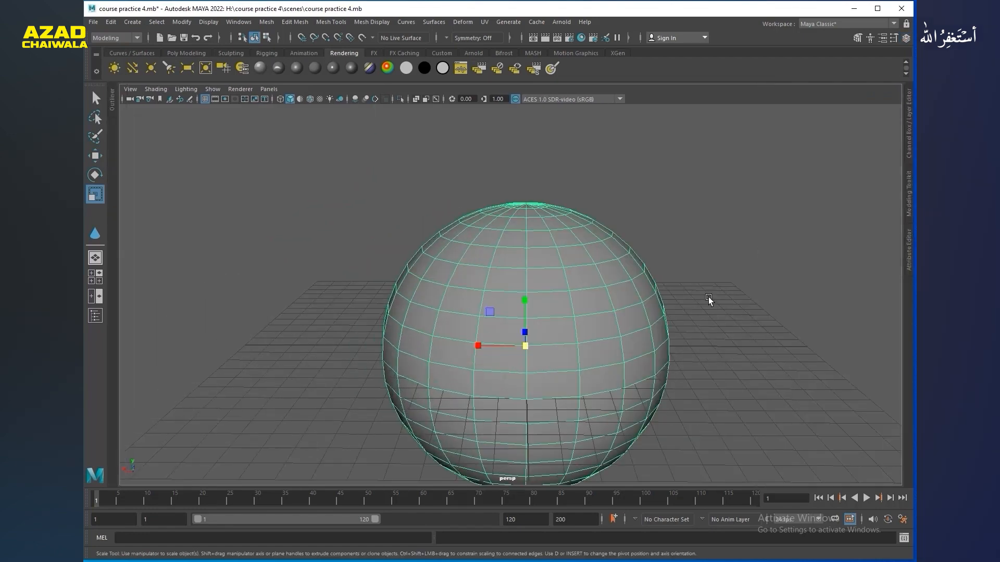
alt+drag(708, 297, 645, 278)
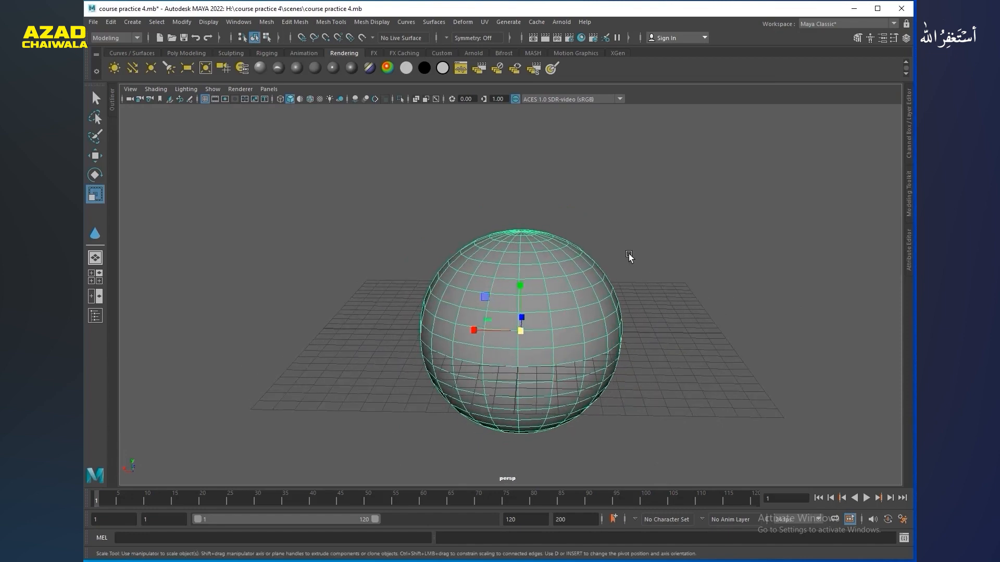
alt+drag(591, 232, 480, 290)
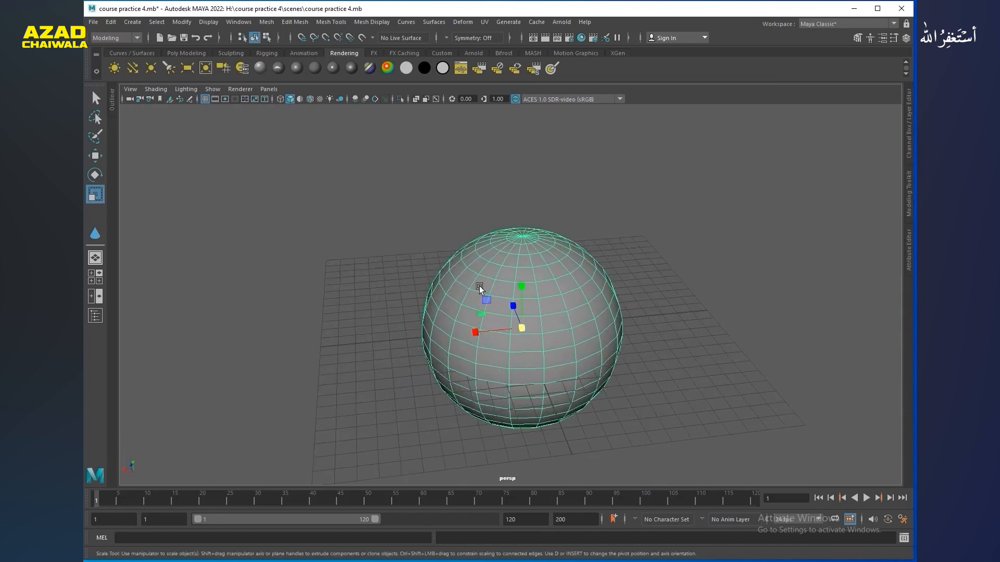
alt+right_drag(480, 290, 576, 246)
alt+drag(576, 245, 549, 292)
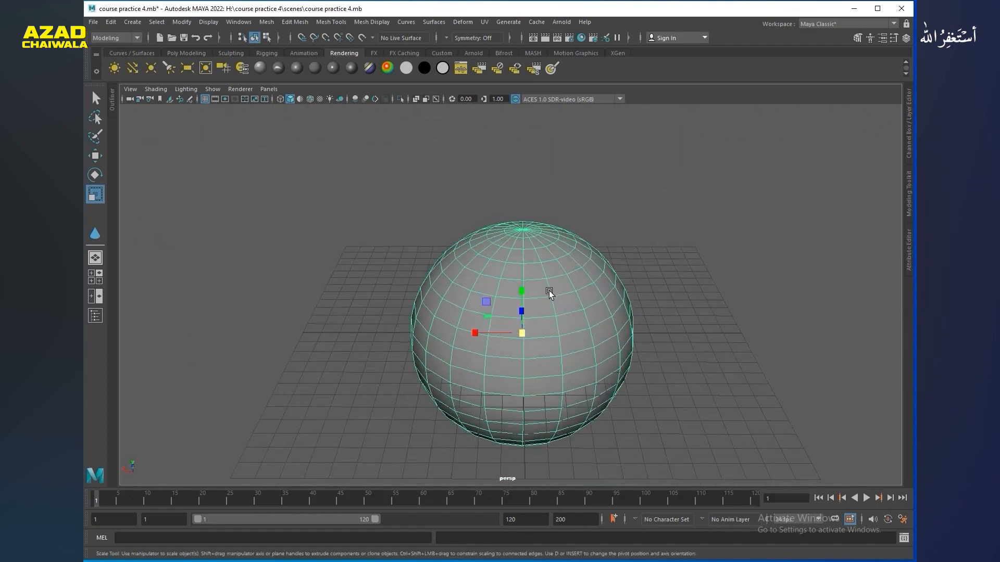
Switch the sphere's display back and forth between wireframe and smooth shaded mode
key(alt)
key(5)
key(4)
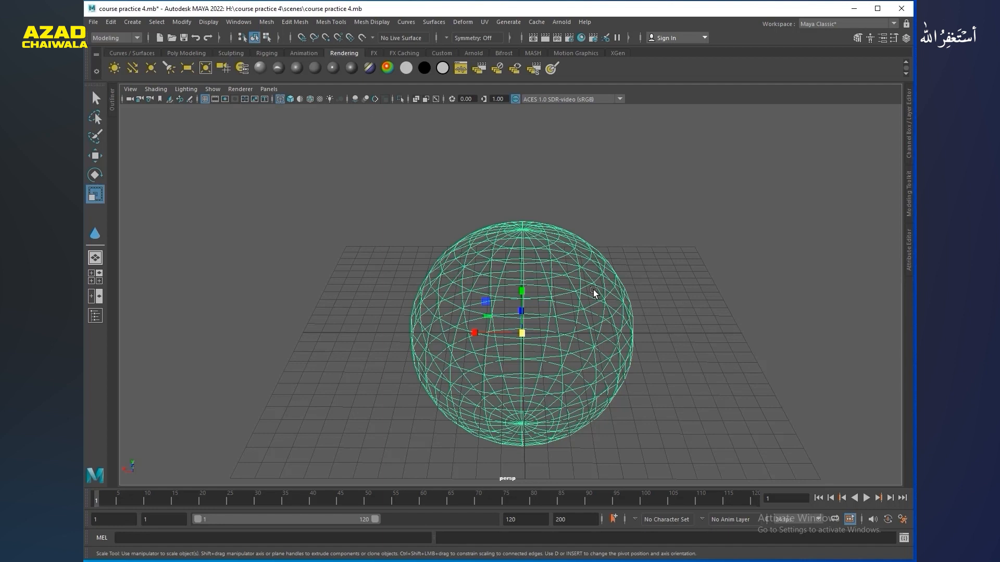
key(4)
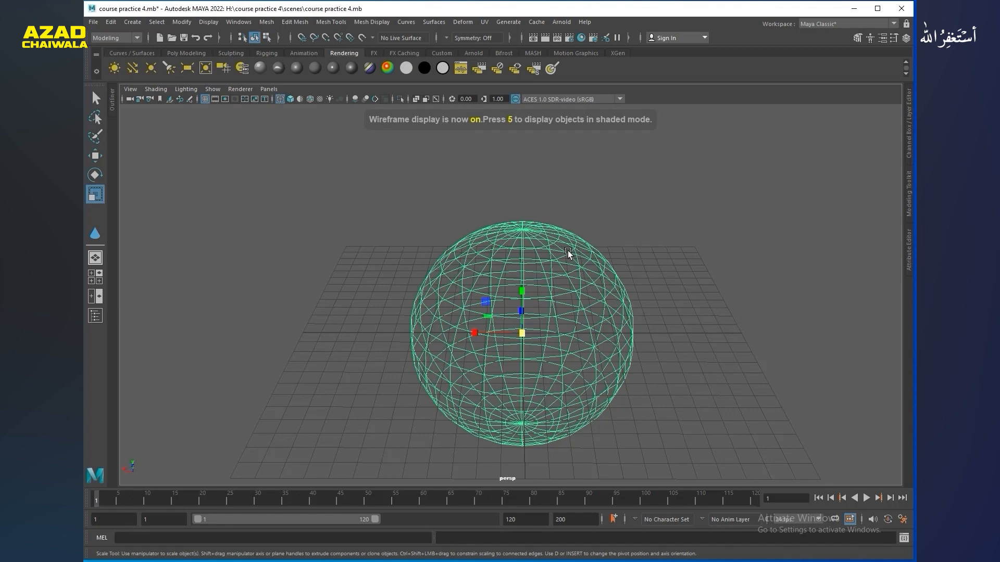
key(5)
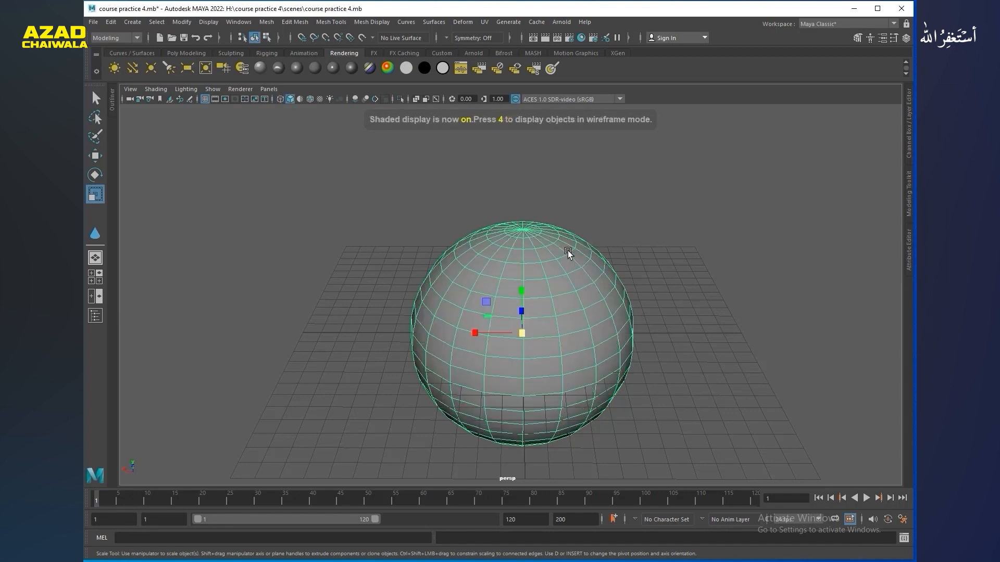
key(4)
Display the sphere with texture maps and with all lights, and return to plain shaded mode via wireframe
key(6)
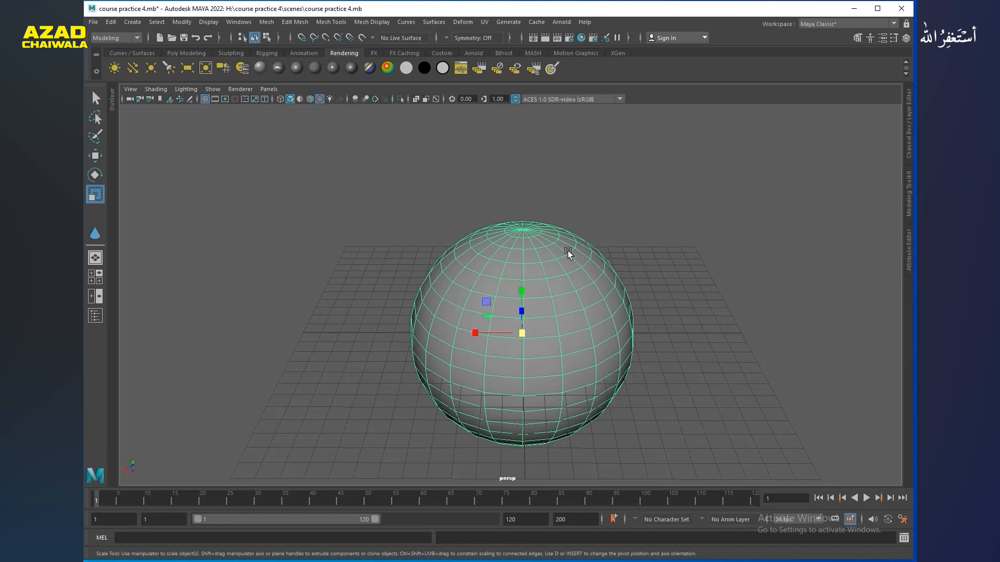
key(7)
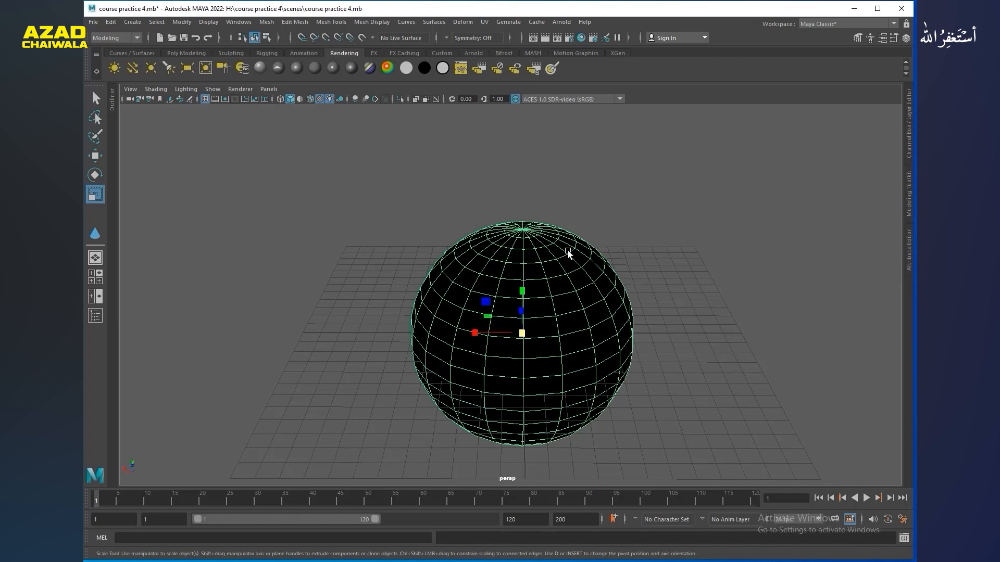
key(5)
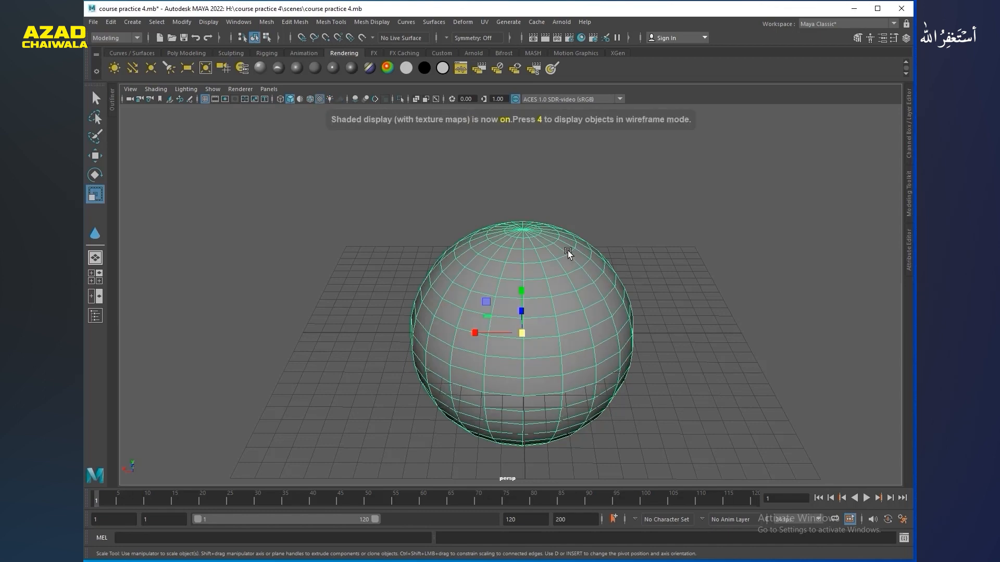
key(4)
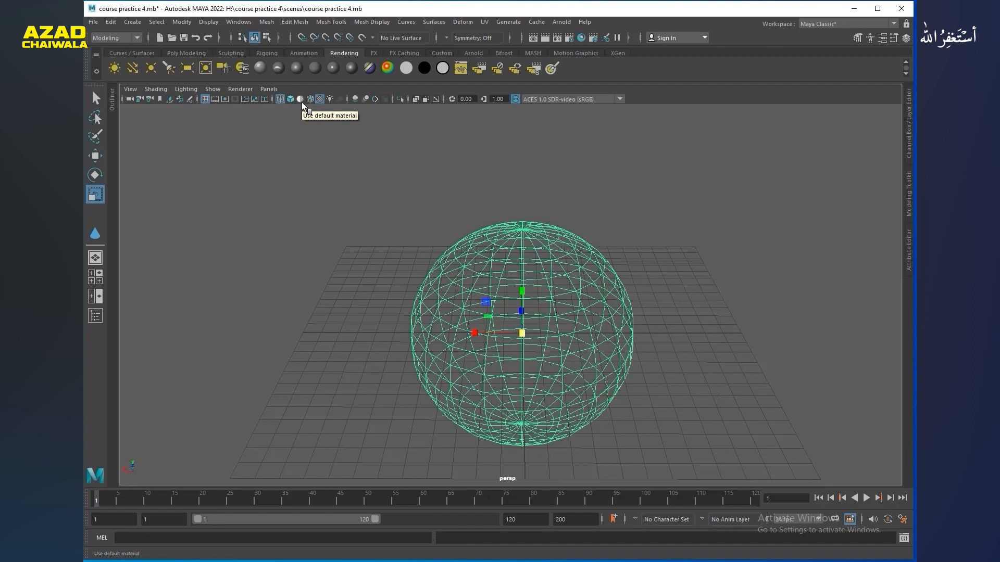
key(5)
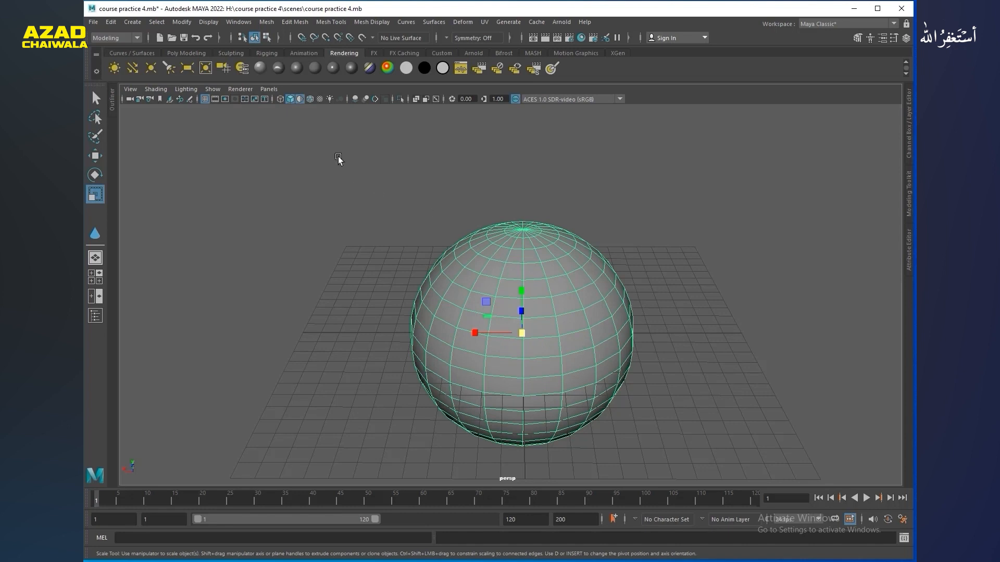
Apply the default material display to the viewport and turn on wireframe on shaded for the sphere
click(301, 99)
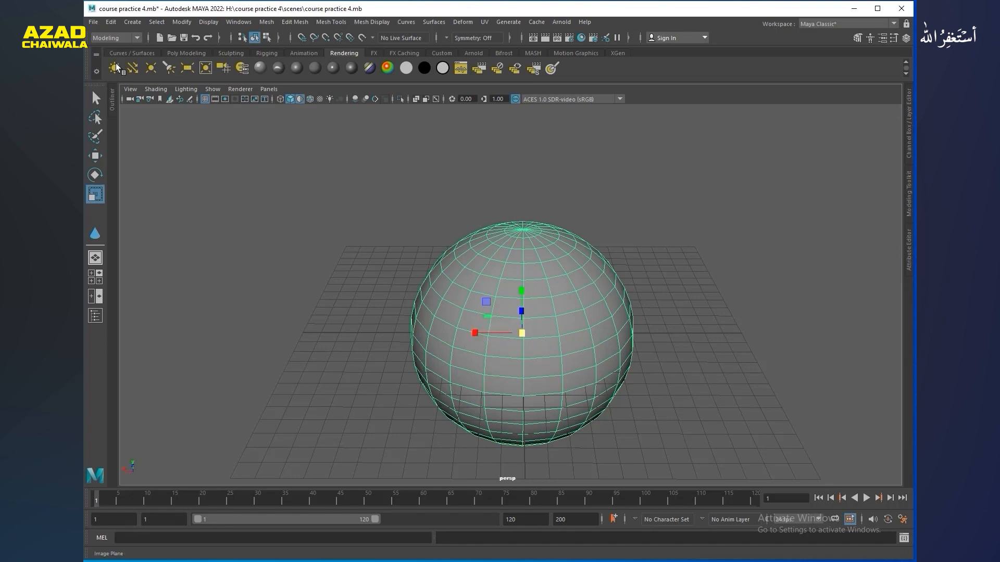
click(310, 99)
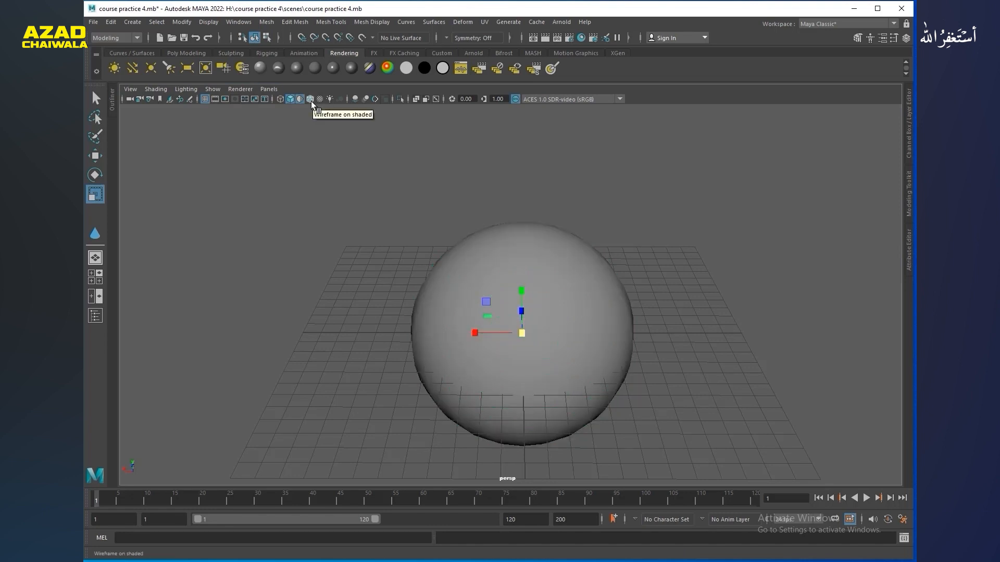
click(311, 100)
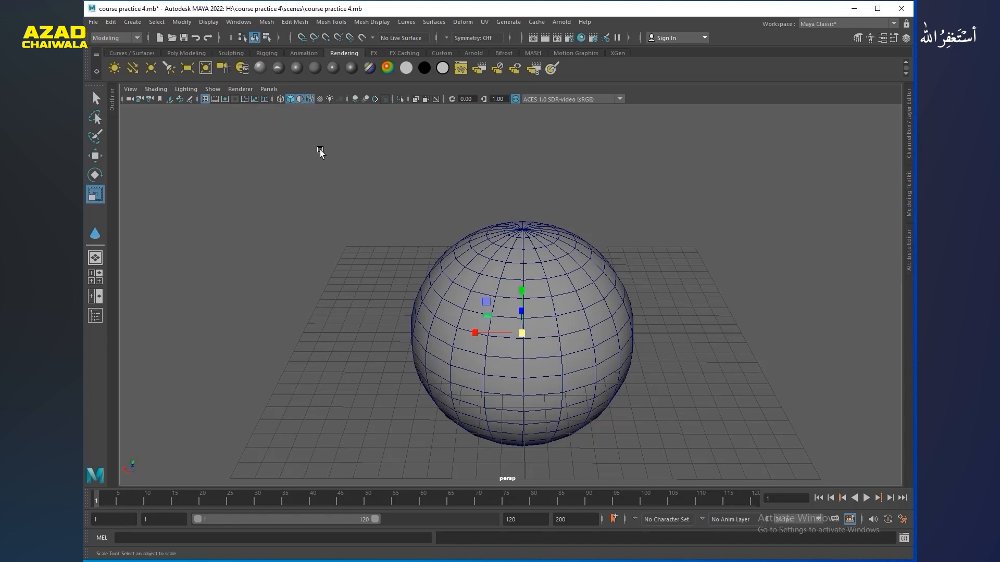
key(4)
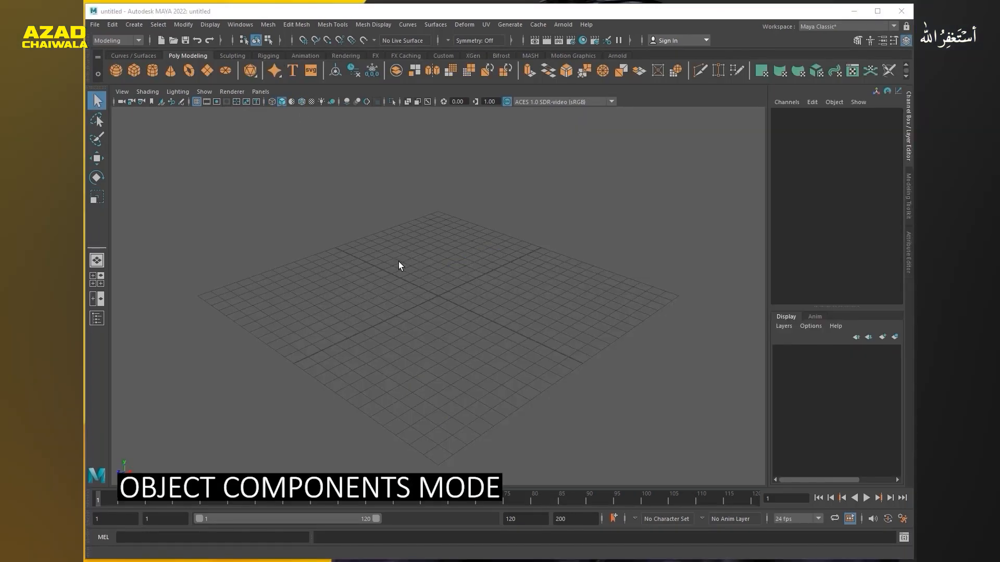
Create a polygon sphere in the new scene and frame it in the perspective view
click(116, 71)
key(f)
alt+drag(475, 329, 466, 310)
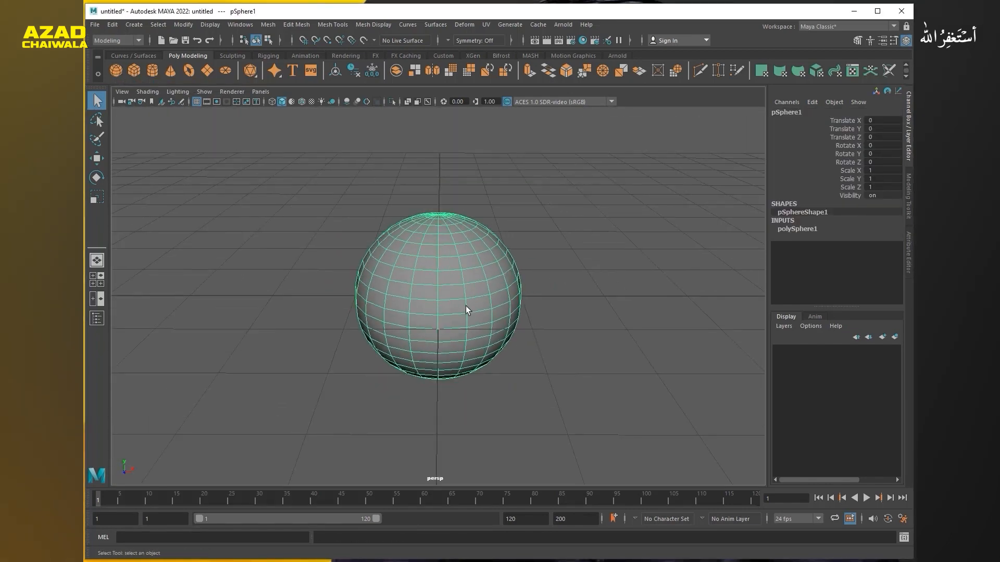
Switch the polygon sphere to edge mode and select a single vertical edge on its upper half
right_click(441, 232)
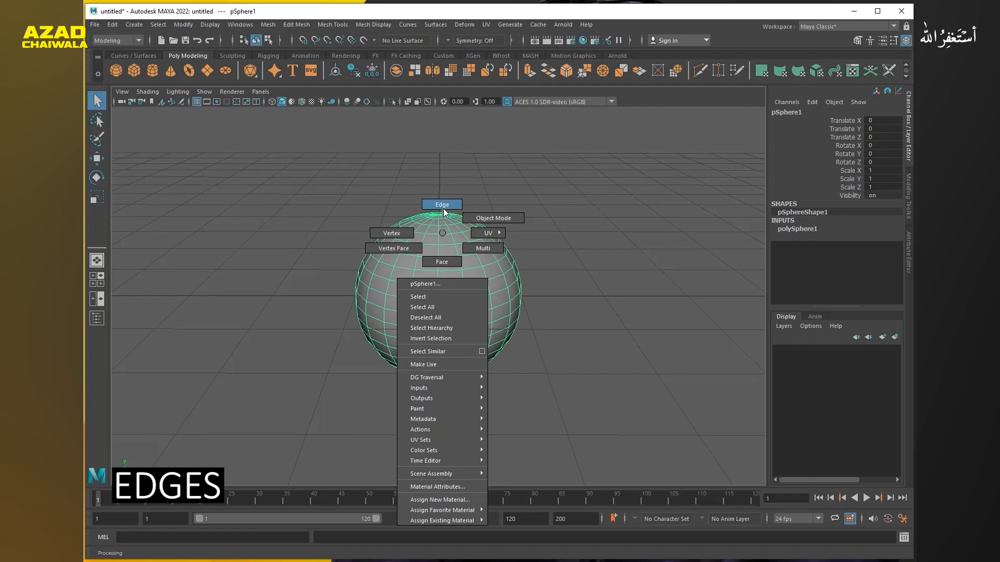
right_drag(442, 209, 442, 209)
scroll(438, 266, up, 5)
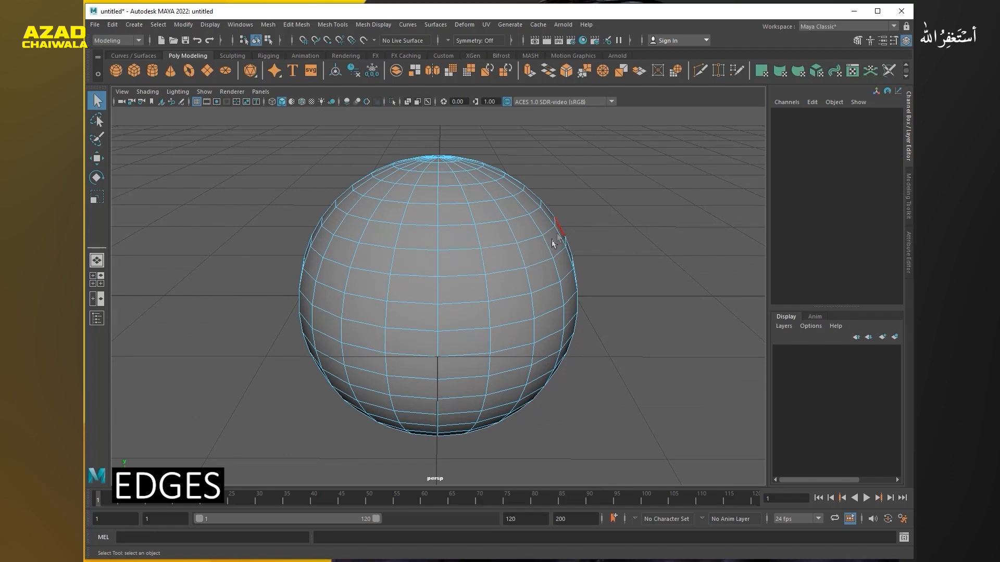
alt+drag(442, 237, 442, 293)
scroll(489, 276, up, 3)
click(367, 235)
scroll(371, 289, down, 3)
scroll(469, 308, up, 3)
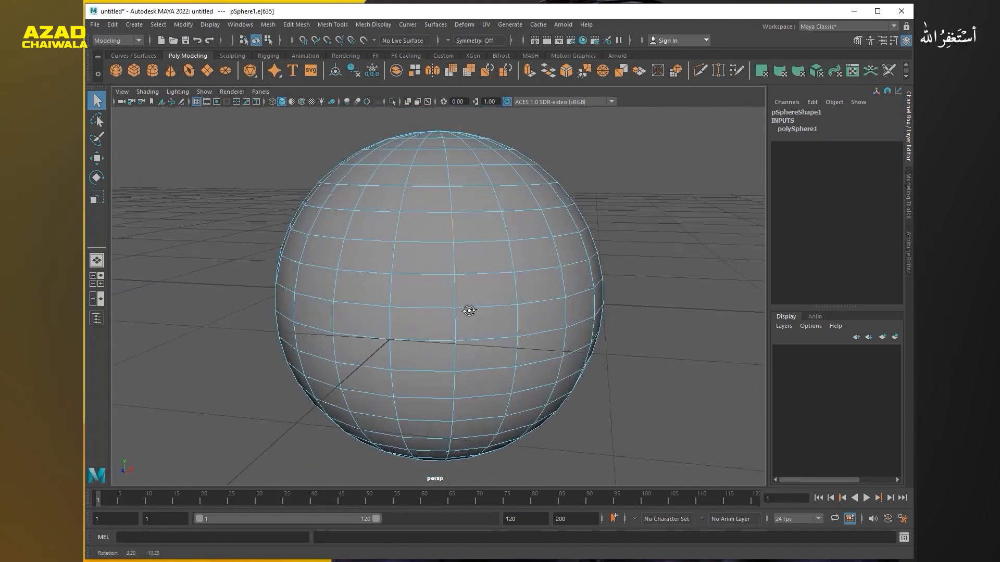
Pull several individual edges on the sphere's upper half out of the surface with the Move tool
alt+drag(440, 242, 493, 220)
key(w)
click(540, 219)
drag(576, 213, 625, 228)
alt+drag(557, 203, 448, 208)
click(392, 250)
alt+drag(425, 276, 364, 265)
drag(464, 244, 455, 257)
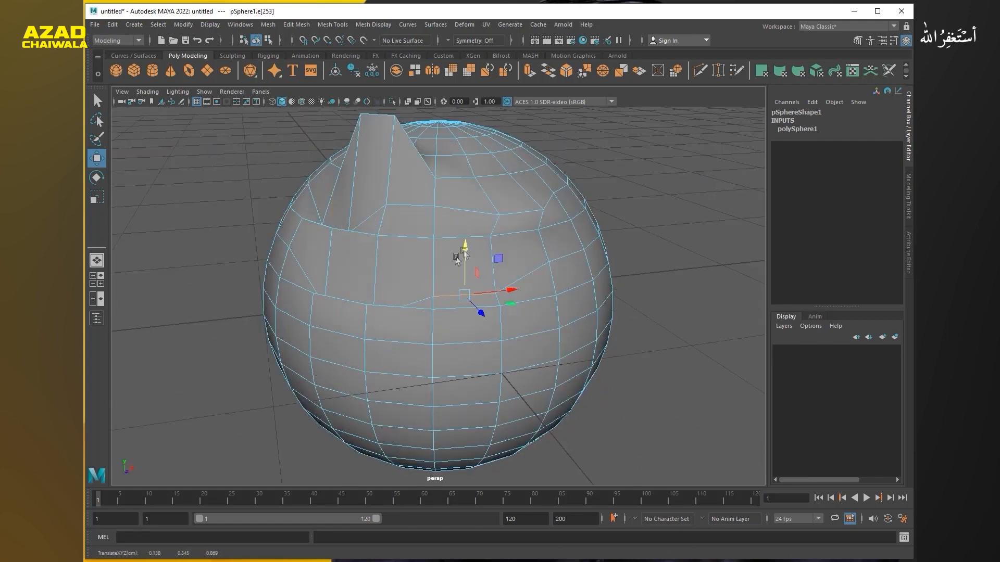
click(539, 274)
drag(591, 275, 615, 274)
Select a complete horizontal edge loop around the sphere and add further edge loops to the selection
alt+drag(614, 274, 396, 320)
scroll(560, 315, up, 2)
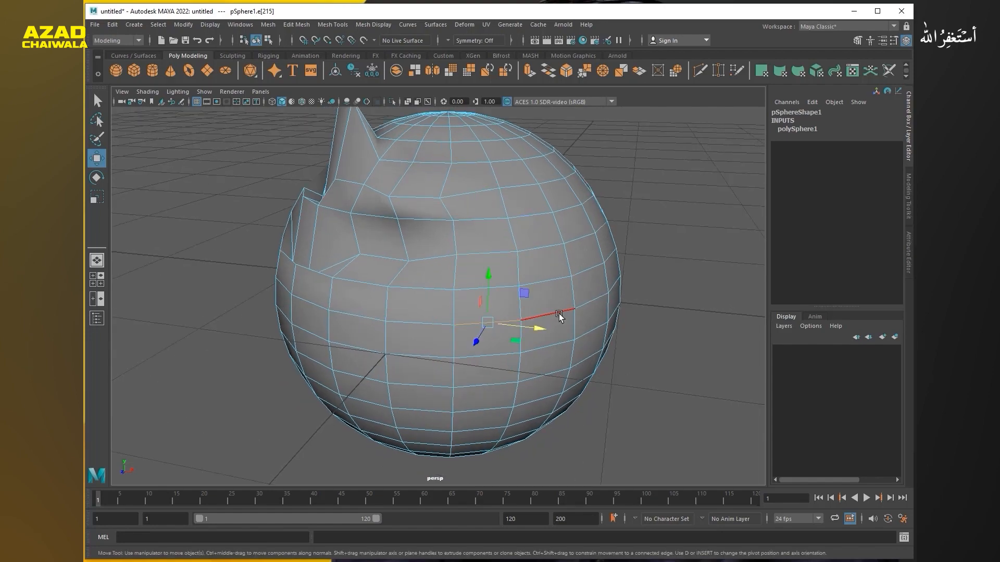
double_click(559, 314)
alt+drag(533, 328, 599, 323)
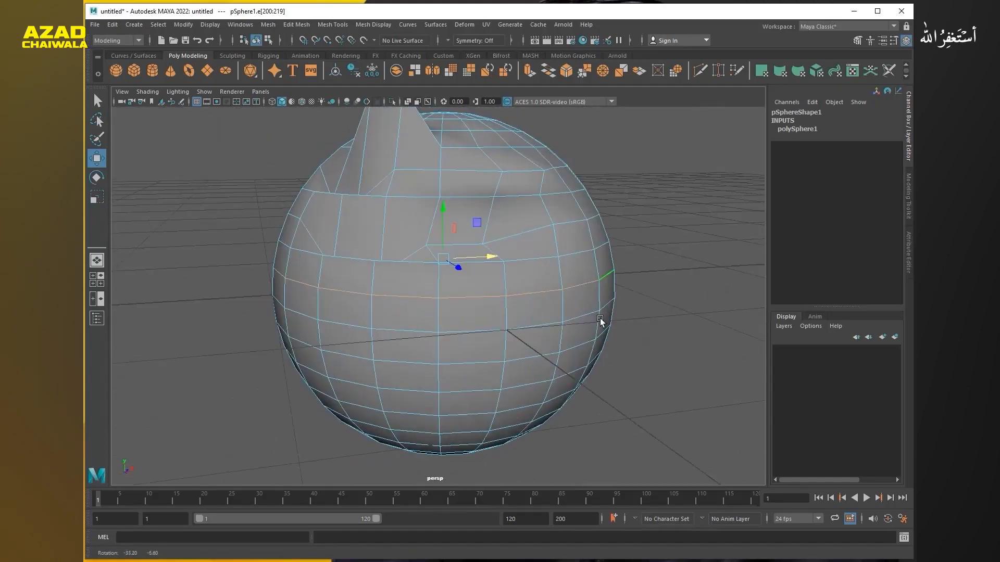
alt+drag(454, 322, 411, 271)
shift+click(538, 275)
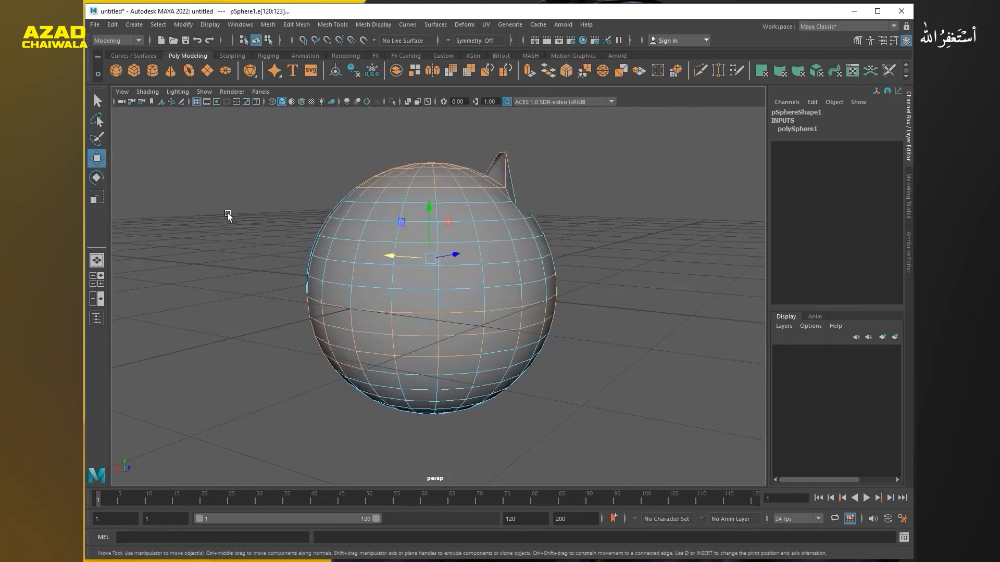
Clear the loop selection and delete two single edges on the undeformed side of the sphere
alt+drag(536, 265, 374, 248)
click(374, 248)
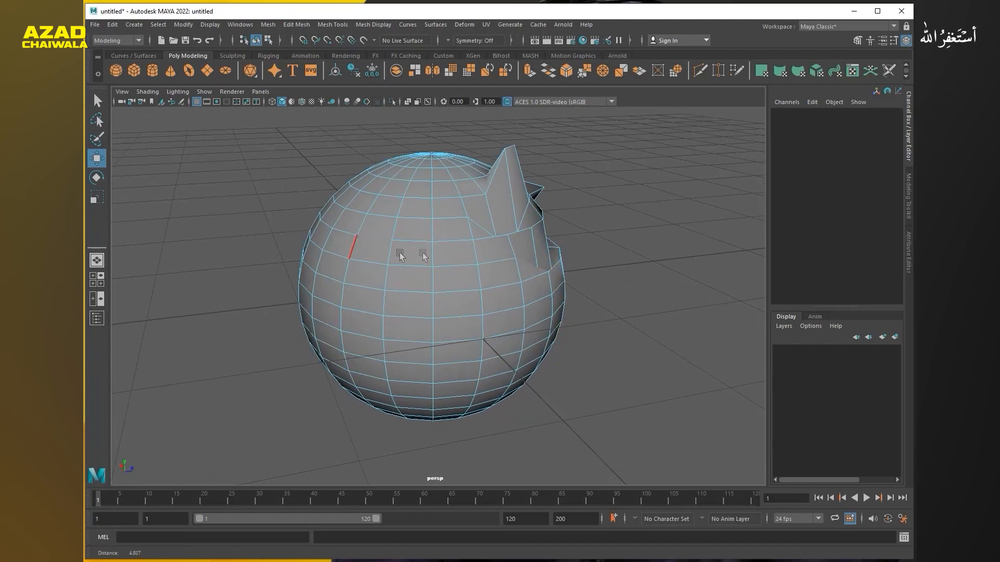
click(420, 255)
key(f)
alt+drag(417, 271, 458, 283)
alt+drag(397, 232, 406, 192)
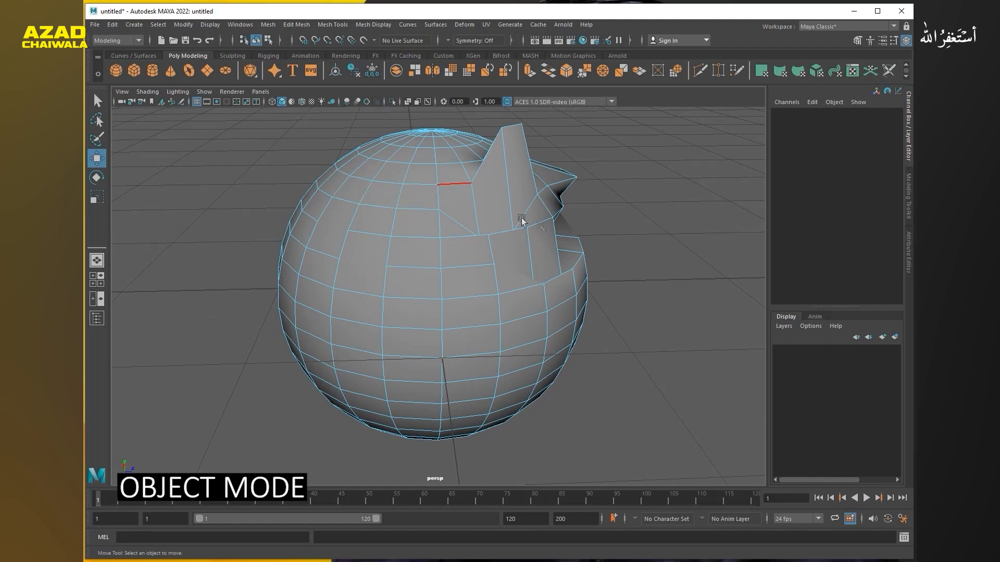
Return the sphere from edge mode to object mode and deselect it
alt+right_drag(521, 220, 406, 172)
alt+drag(406, 172, 397, 216)
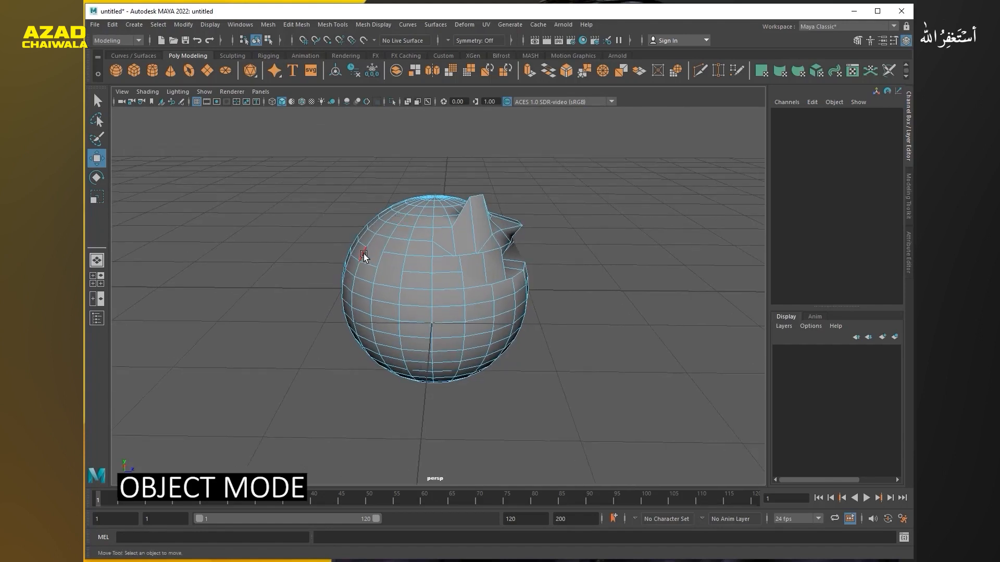
right_click(407, 237)
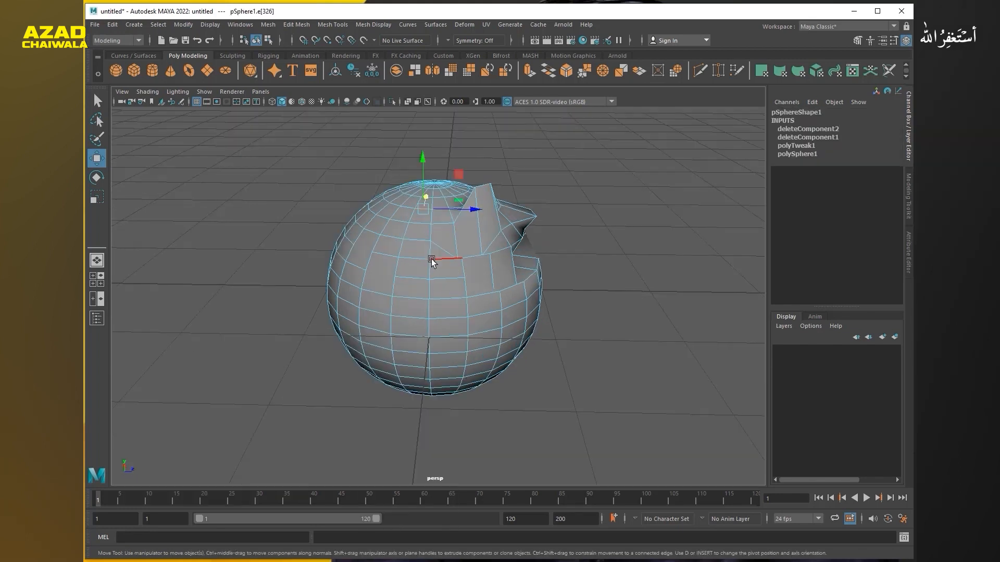
right_click(431, 259)
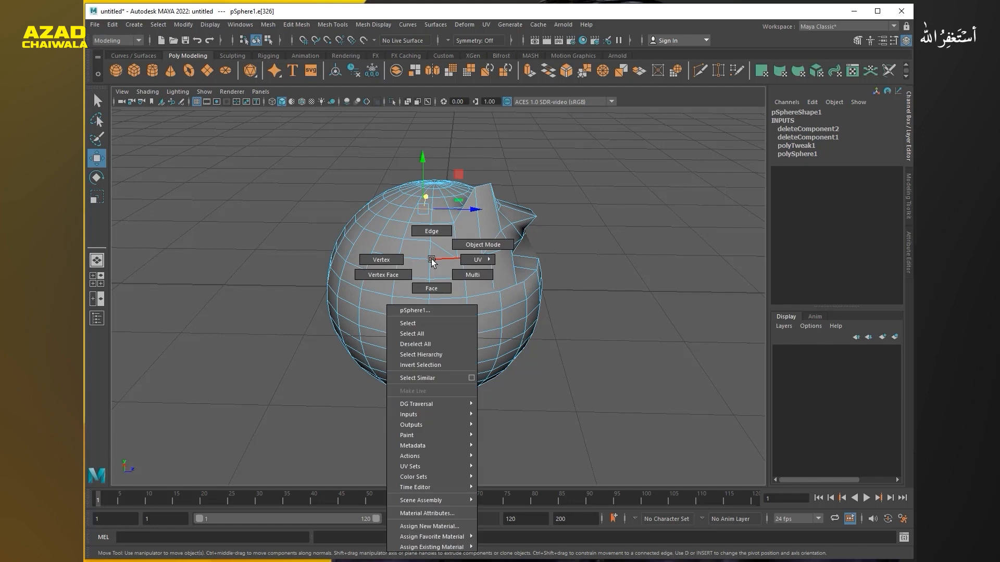
click(482, 246)
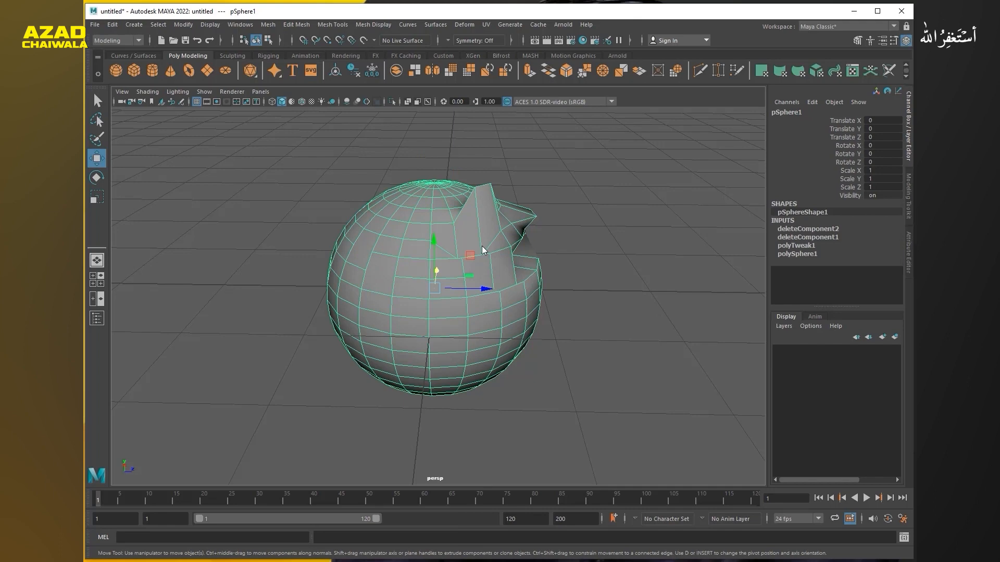
click(558, 245)
alt+drag(558, 245, 503, 261)
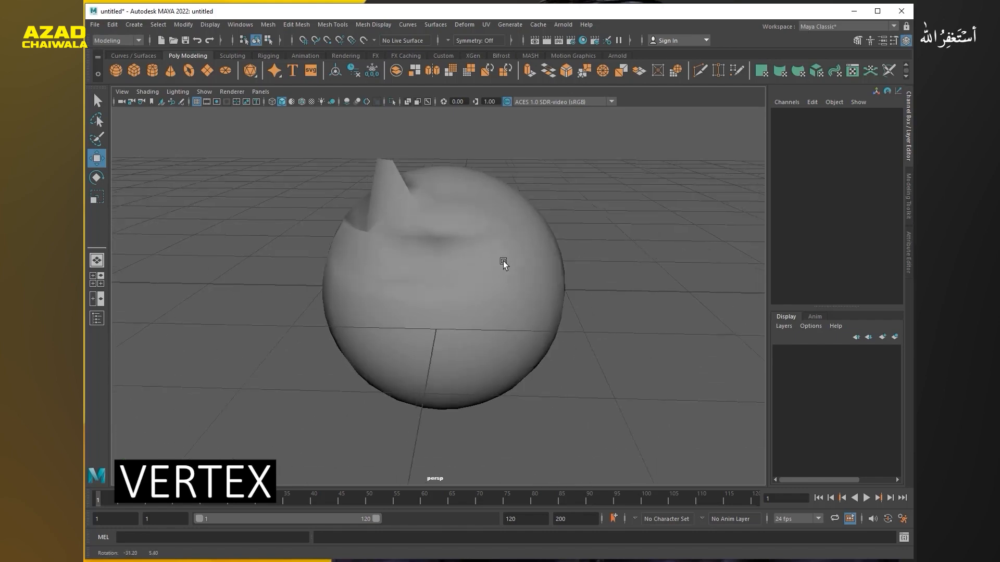
Select the sphere and switch it to vertex mode
click(452, 209)
right_click(472, 208)
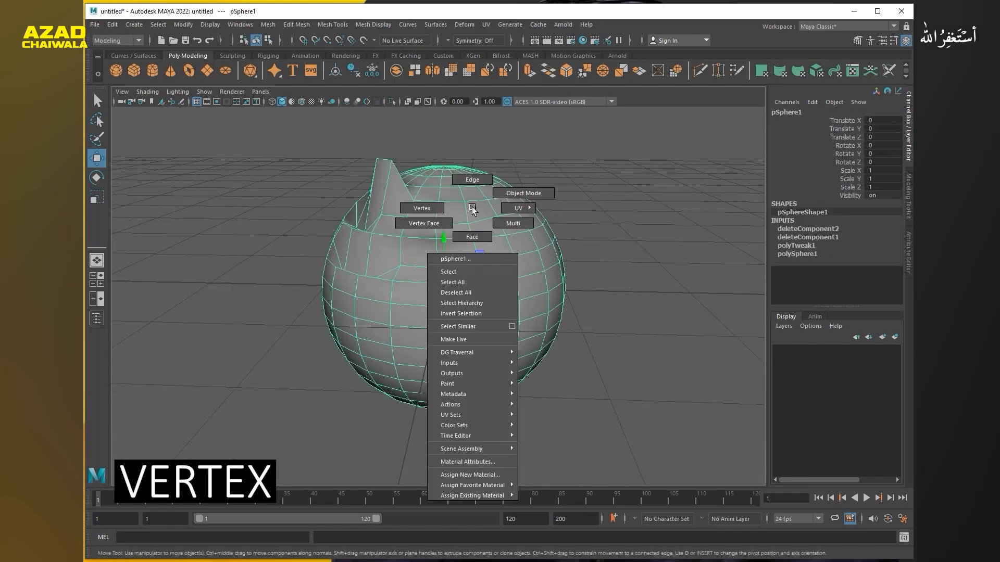
click(437, 209)
alt+right_drag(440, 257, 629, 264)
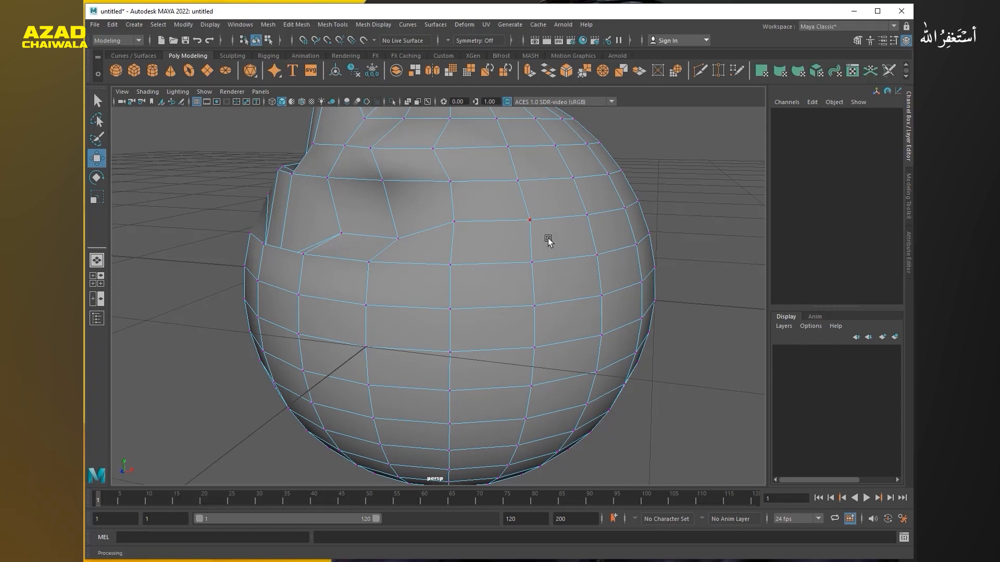
Select a single vertex on the sphere's side, pull it out of the surface and try the Rotate tool on it
click(531, 262)
alt+drag(492, 271, 517, 286)
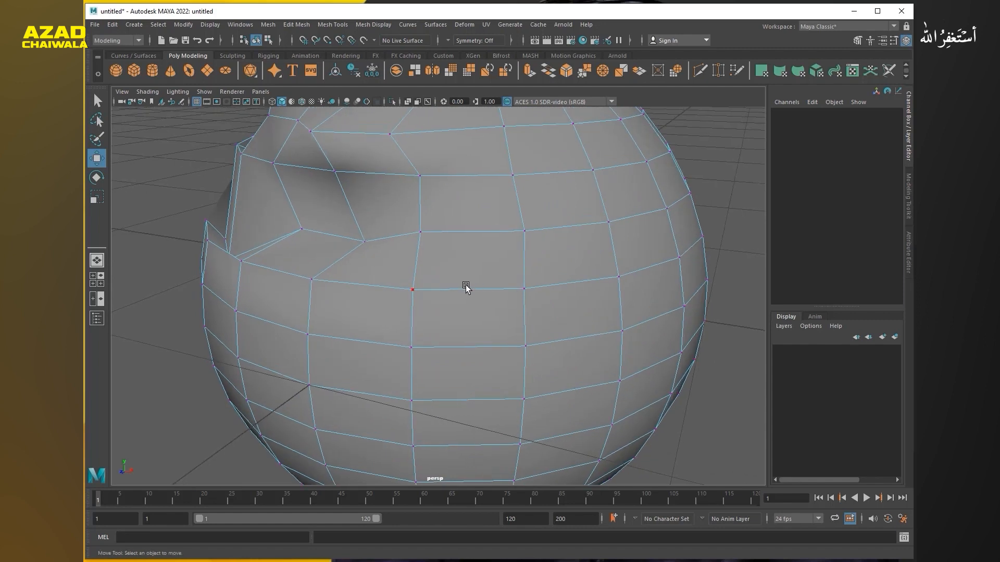
click(525, 290)
alt+drag(525, 290, 564, 347)
key(e)
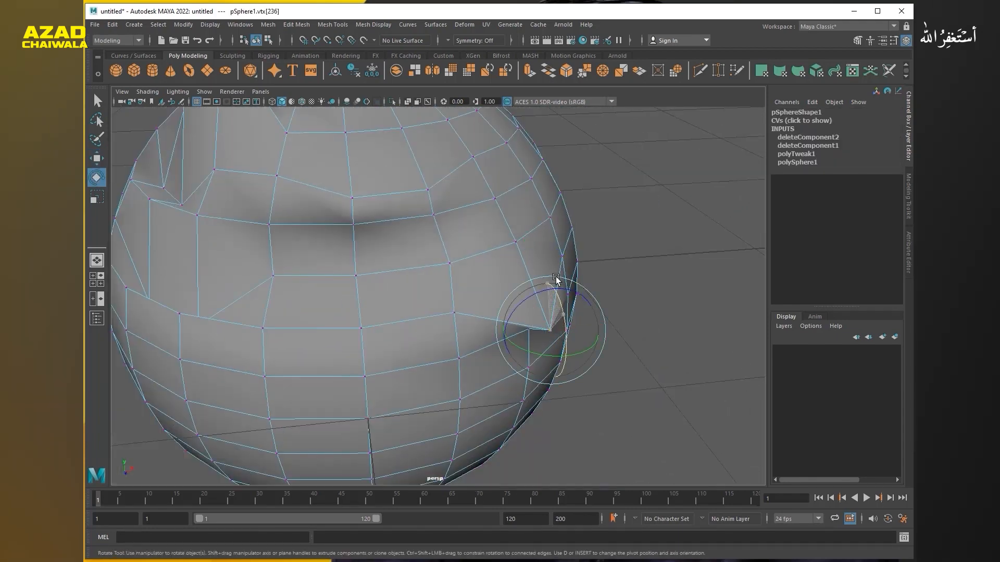
key(w)
Delete a vertex on the sphere and pull another vertex on the upper half out of the surface
alt+drag(562, 290, 358, 318)
alt+right_drag(358, 317, 430, 283)
key(Delete)
click(486, 198)
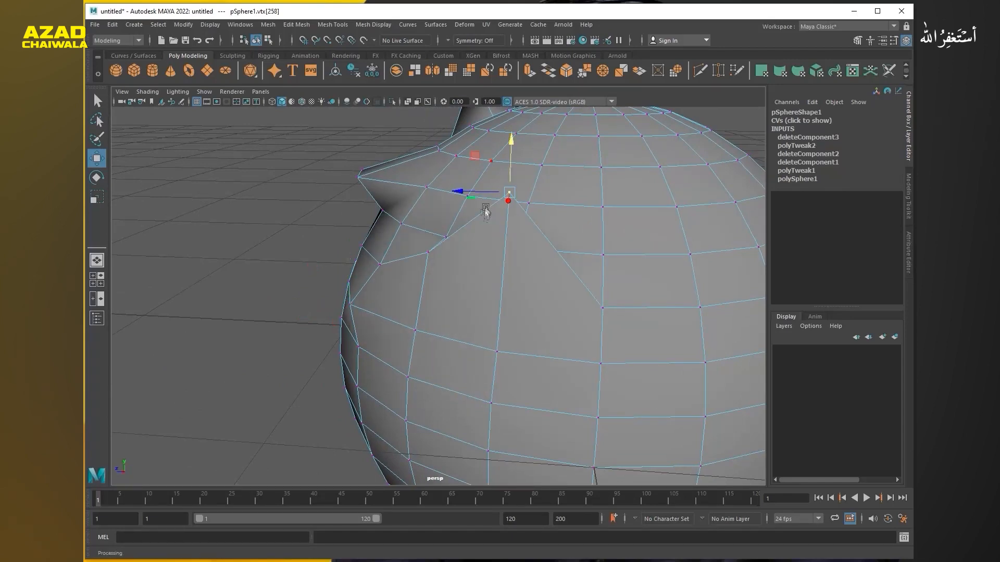
alt+right_drag(487, 205, 361, 205)
alt+drag(362, 205, 480, 243)
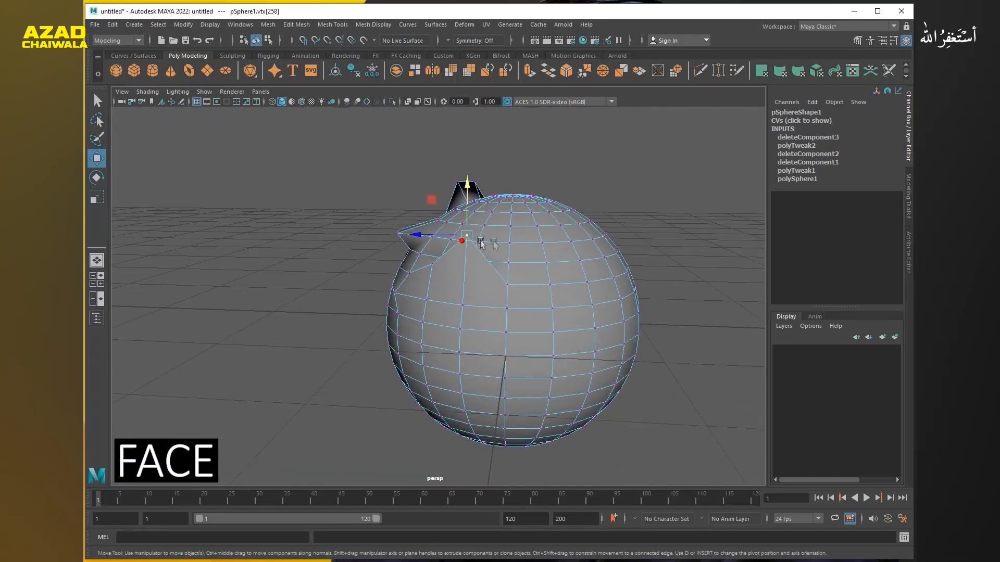
Switch the sphere to face mode and delete one face on its upper half
right_drag(526, 225, 528, 252)
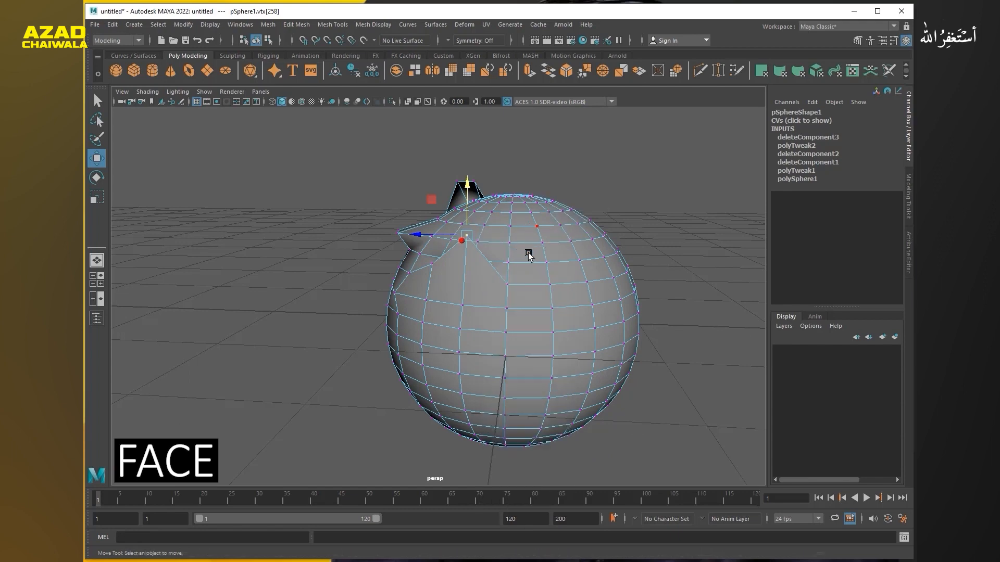
alt+right_drag(468, 293, 567, 294)
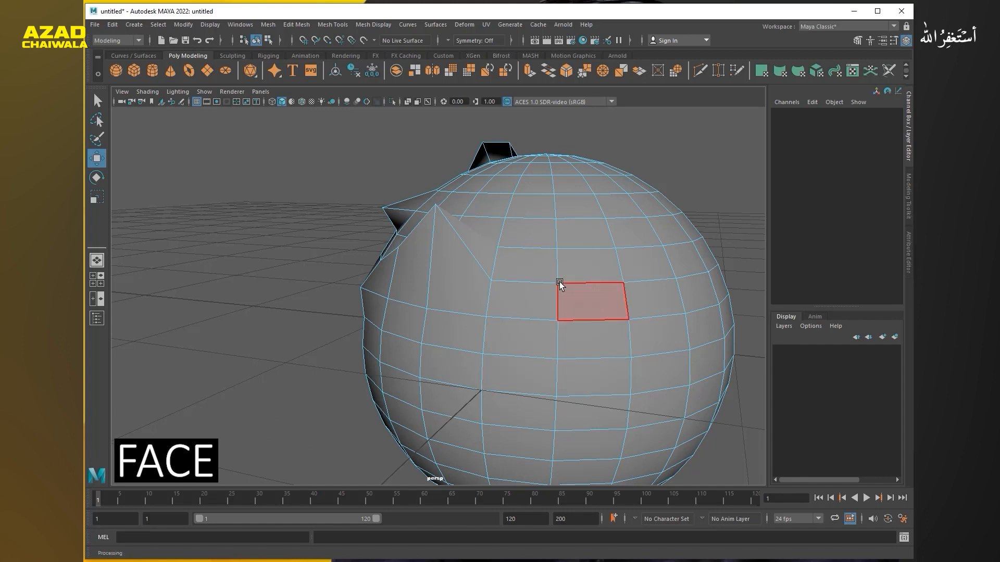
alt+drag(559, 283, 530, 362)
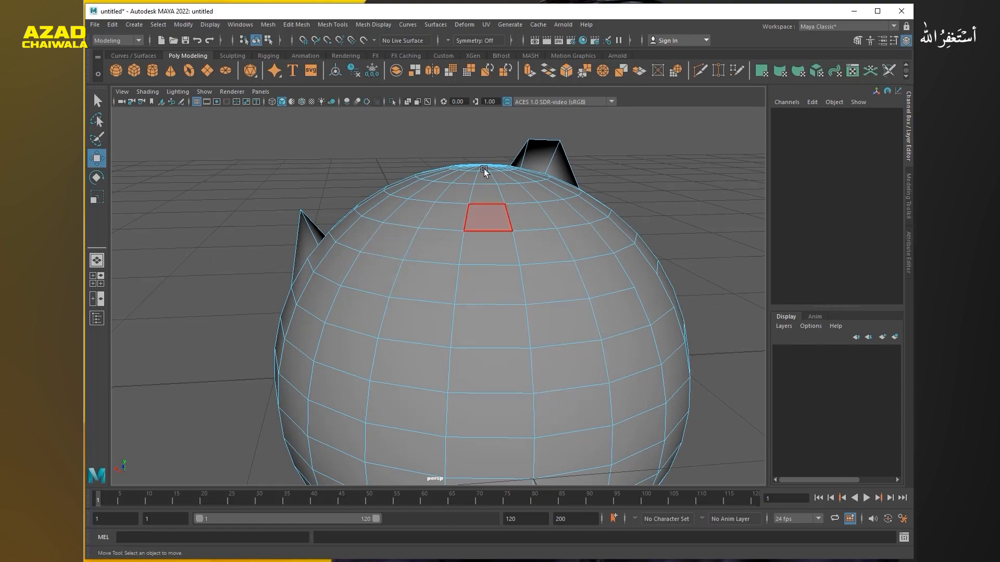
scroll(483, 169, down, 2)
click(480, 287)
key(Delete)
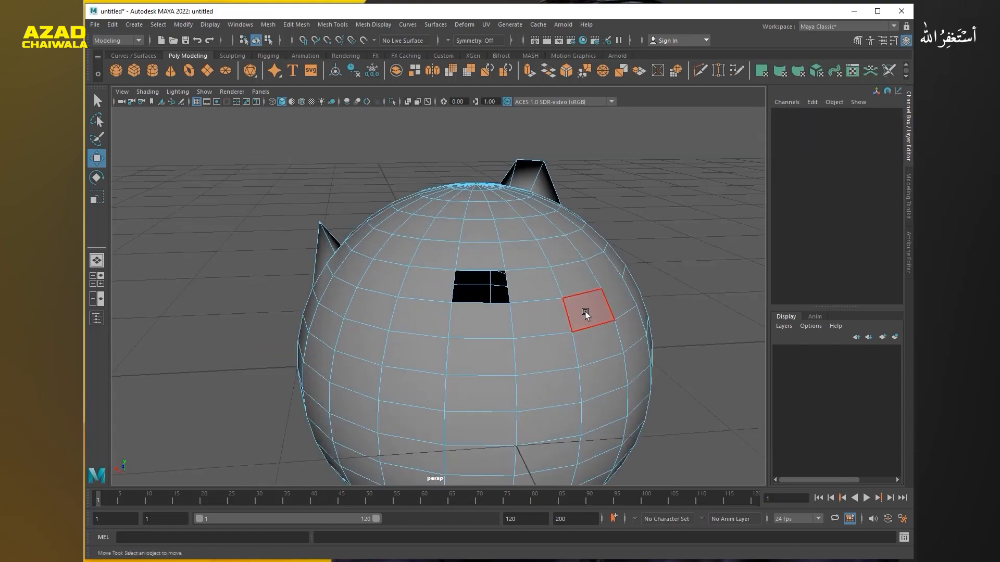
Select a face on the sphere's side, pull it far outward and adjust it with the Scale, Rotate and Move tools
alt+drag(585, 311, 388, 281)
alt+right_drag(387, 280, 477, 292)
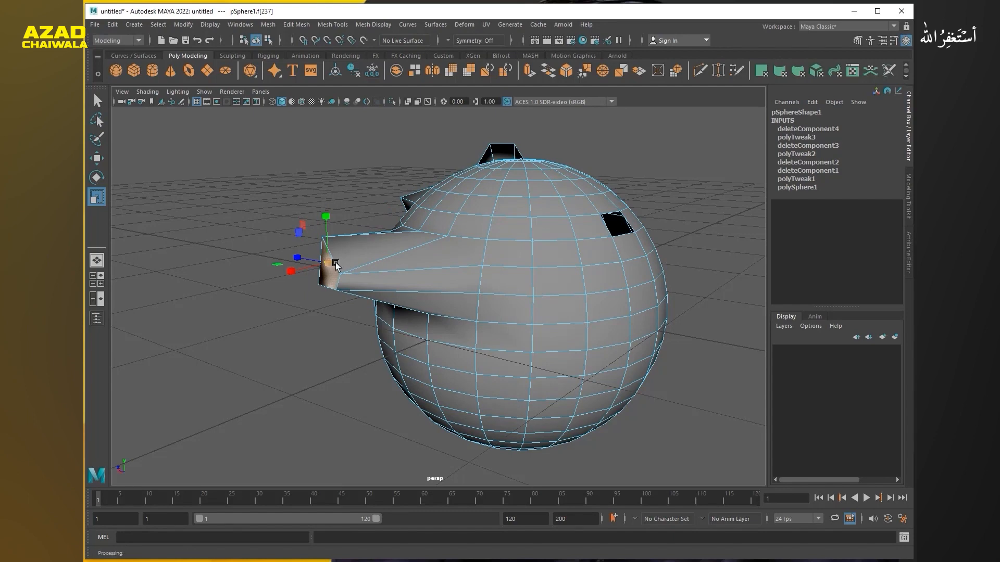
key(e)
key(w)
mouse_move(298, 276)
mouse_down()
mouse_move(387, 277)
mouse_move(297, 284)
mouse_up()
Switch to edge mode, select an edge of the pulled-out part and try the Rotate and Scale tools on it
right_drag(521, 268, 521, 238)
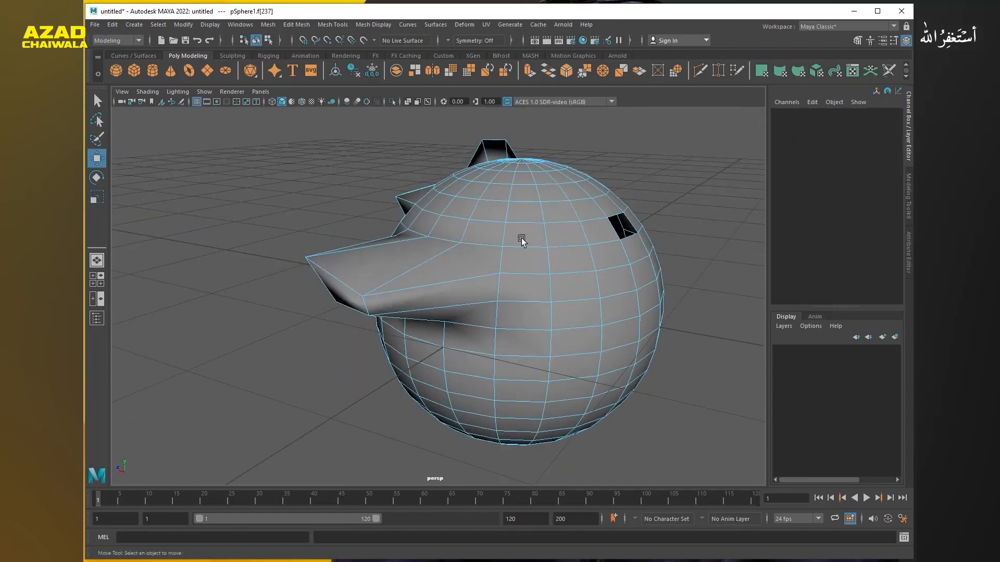
click(313, 296)
key(e)
alt+drag(520, 239, 424, 234)
key(r)
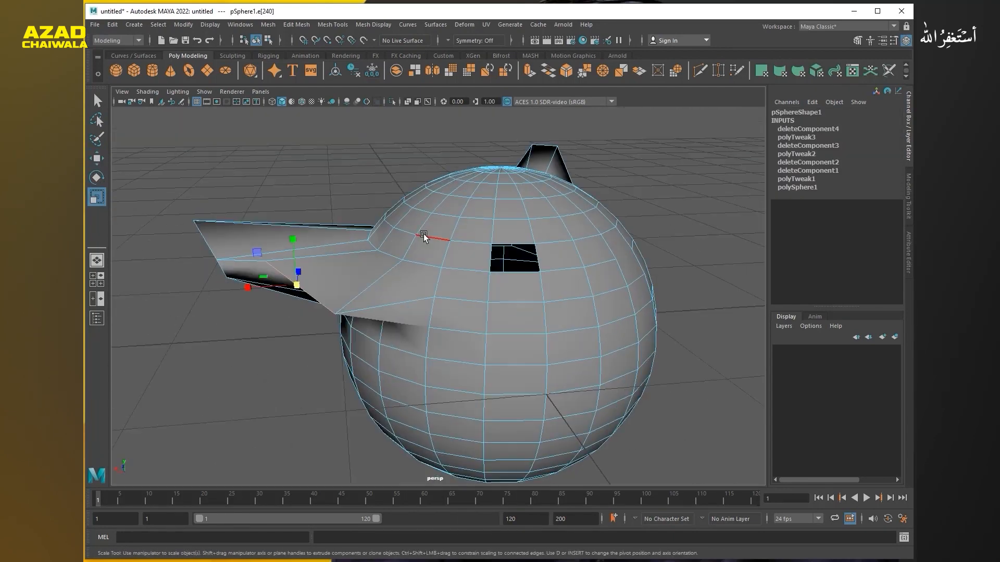
Switch the sphere to Multi component mode and select the face beside the hole together with its corner vertex
right_click(424, 229)
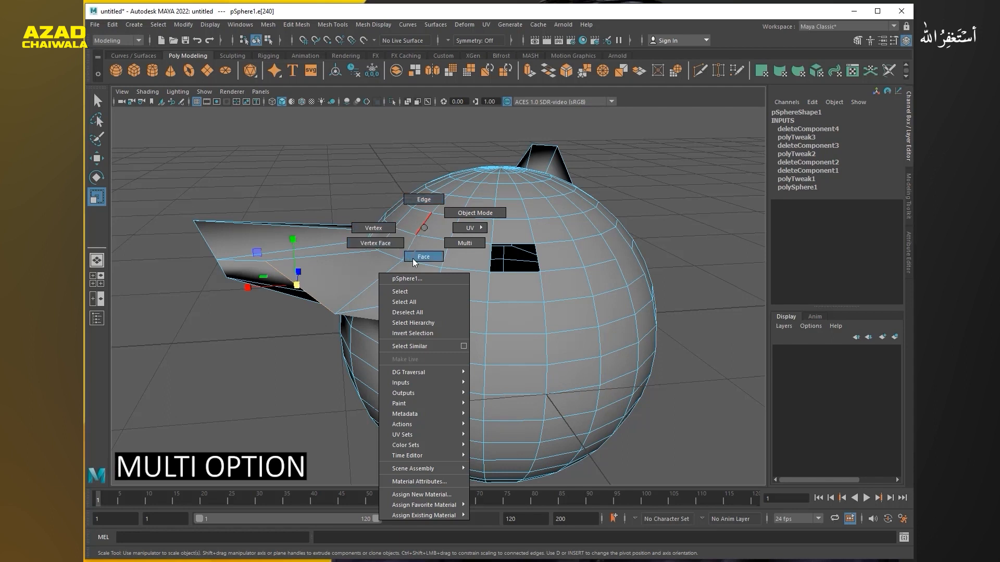
click(462, 244)
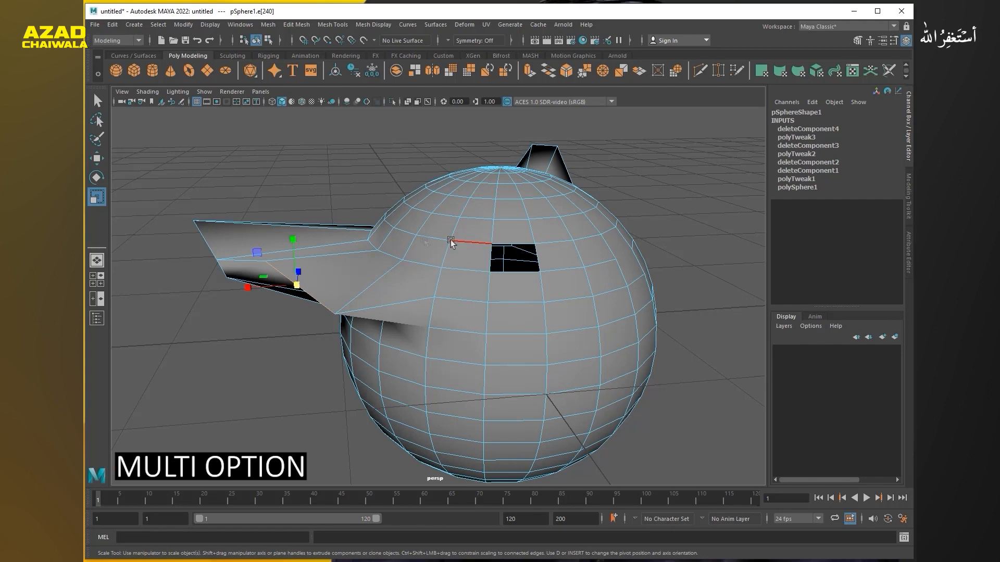
scroll(451, 243, up, 5)
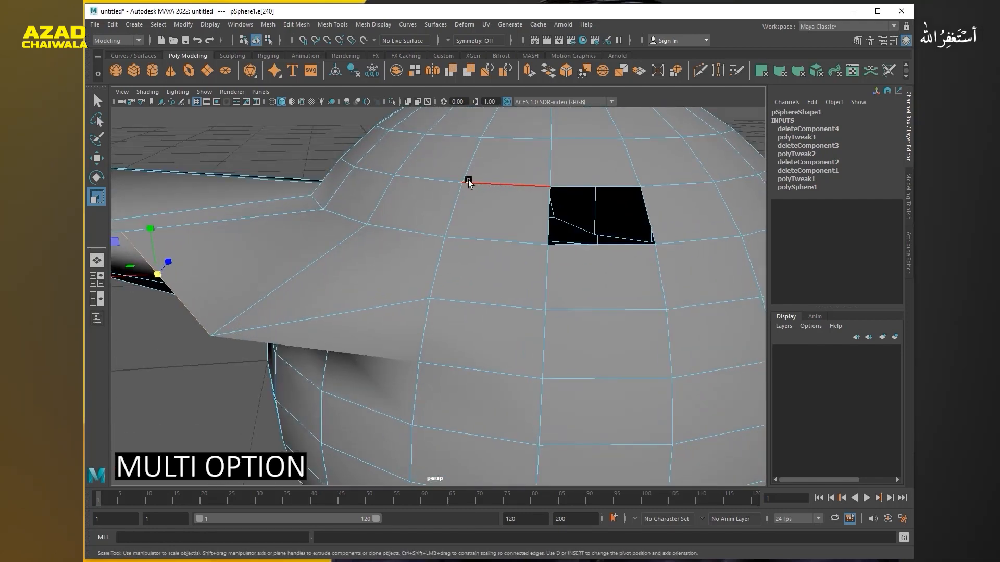
click(499, 217)
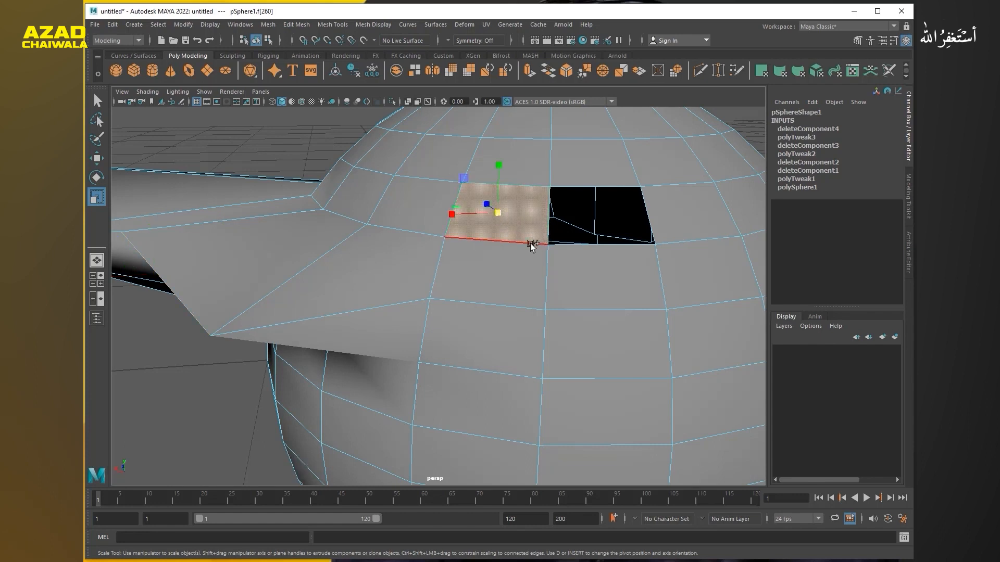
shift+click(549, 245)
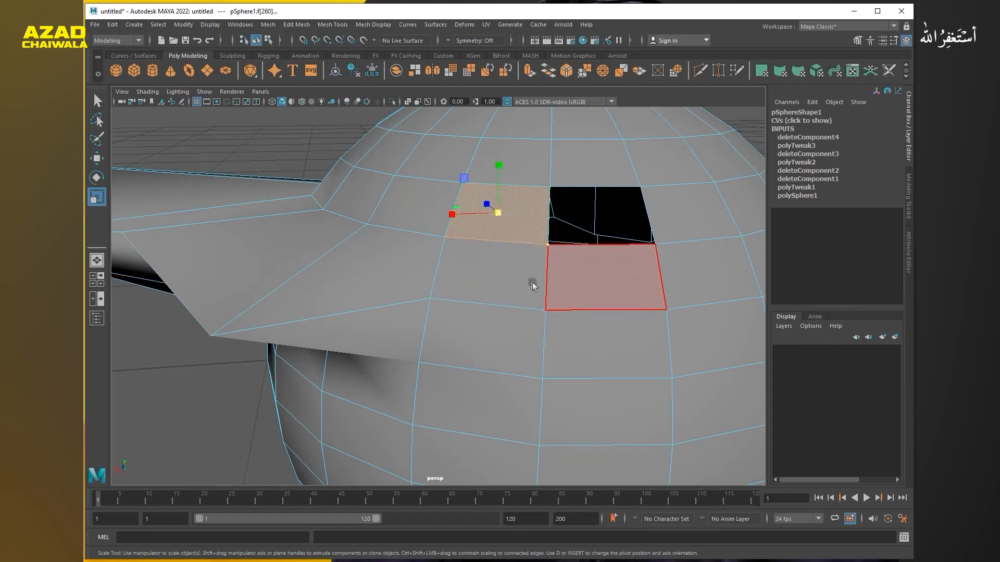
Move the selected face and vertex outward from the sphere, and try the Scale and Rotate tools on them
alt+drag(532, 284, 431, 289)
key(w)
drag(335, 263, 196, 322)
key(f)
key(r)
drag(438, 296, 402, 288)
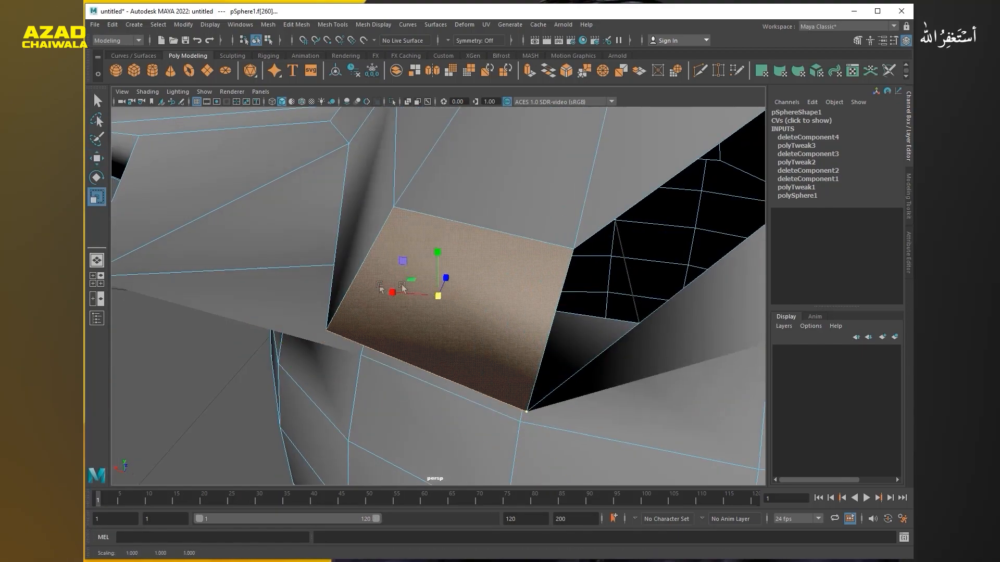
key(e)
scroll(451, 260, down, 10)
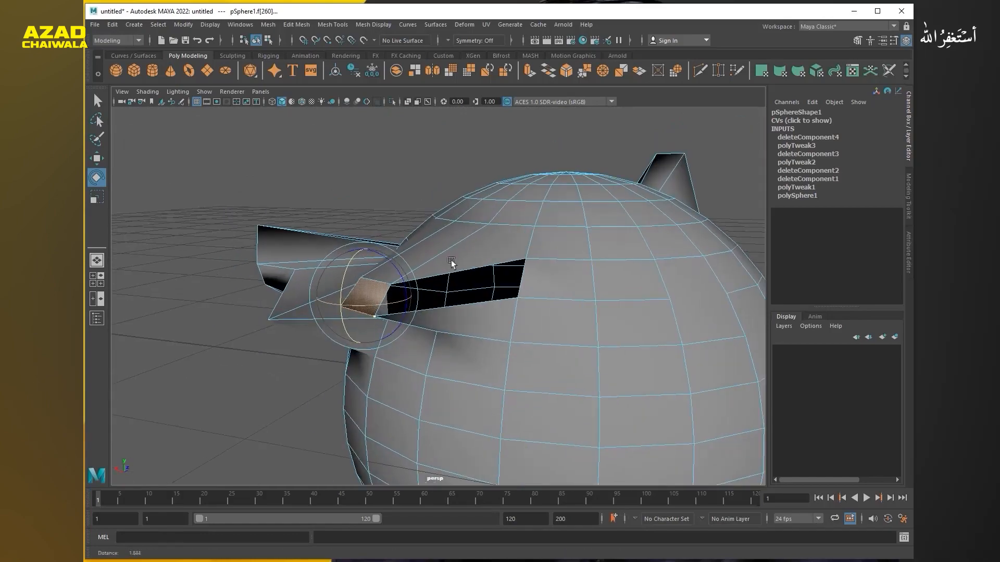
Delete the pulled-out face beside the hole
scroll(450, 260, down, 2)
alt+drag(460, 239, 384, 279)
key(Delete)
Select a single vertex and an edge along the rim of the enlarged hole in Multi mode
scroll(385, 279, up, 5)
alt+drag(387, 333, 466, 344)
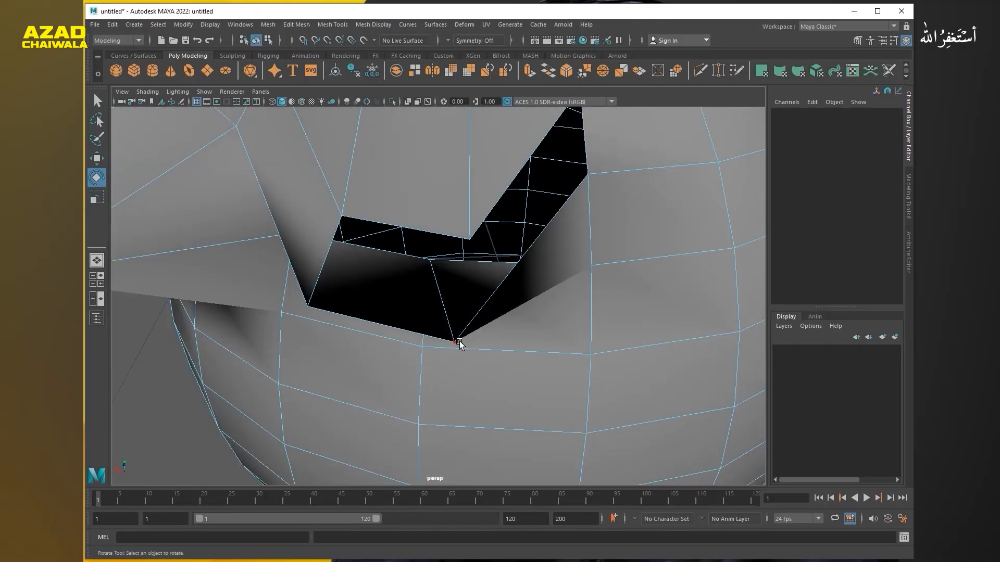
click(413, 329)
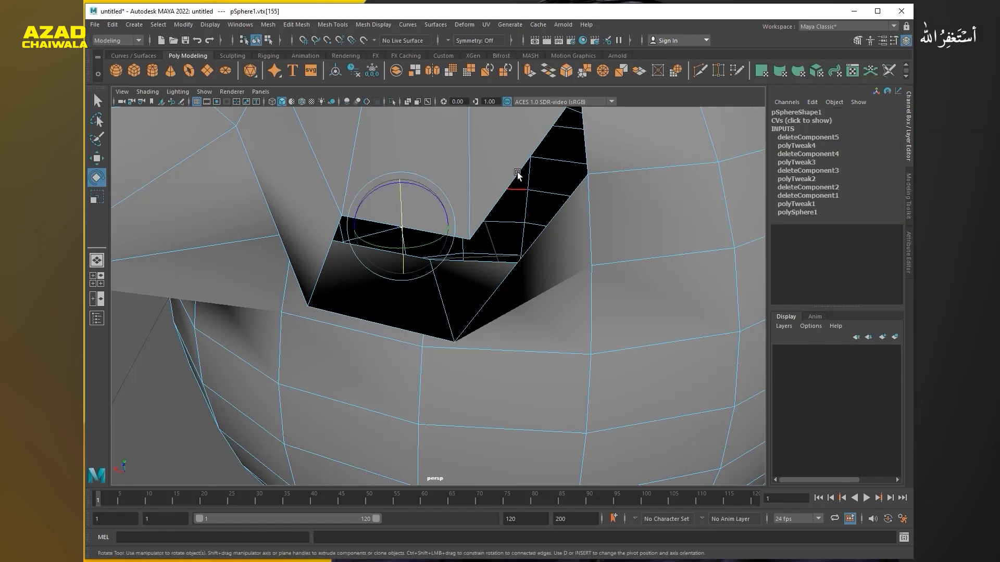
alt+drag(515, 174, 393, 168)
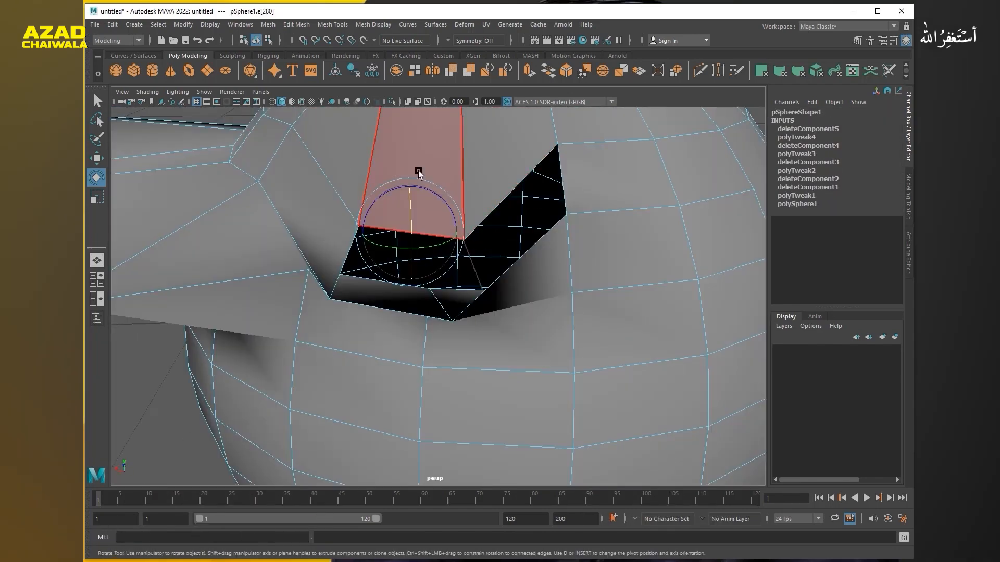
Switch the sphere from Multi to Vertex Face component mode
scroll(418, 170, down, 5)
right_click(458, 227)
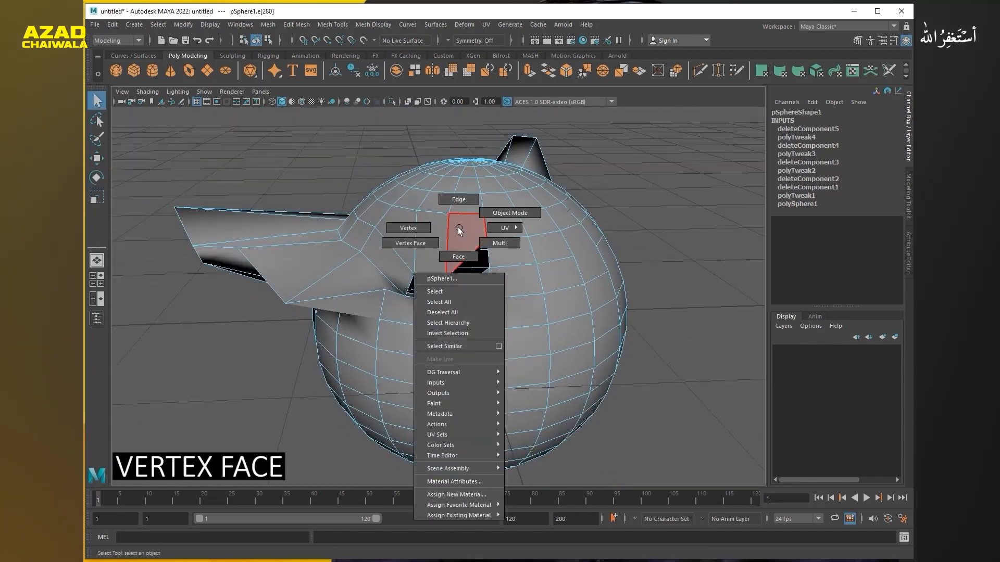
click(414, 243)
mouse_move(503, 224)
alt+mouse_down()
mouse_move(451, 229)
mouse_move(552, 215)
mouse_move(500, 226)
mouse_move(521, 231)
alt+mouse_up()
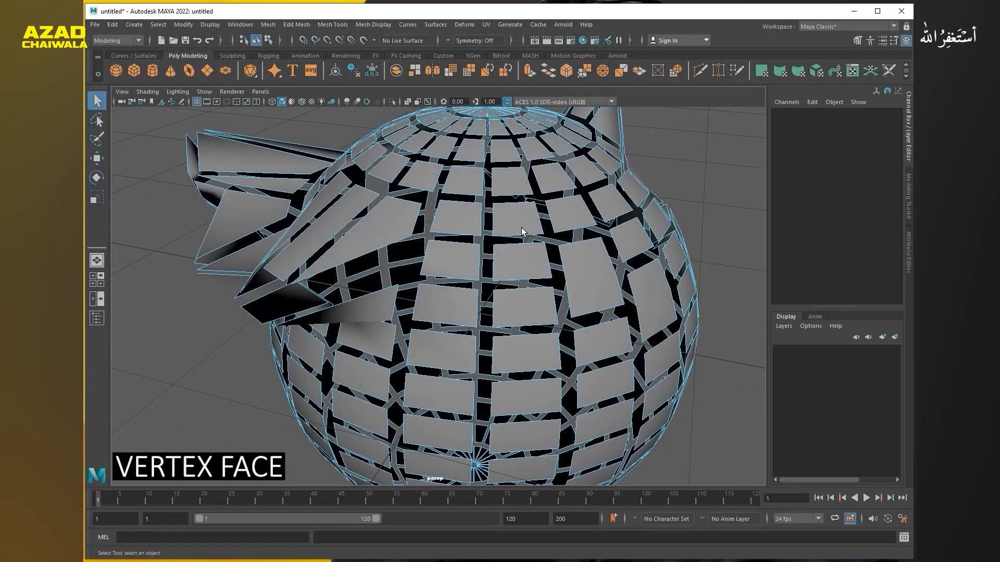
alt+drag(508, 244, 471, 239)
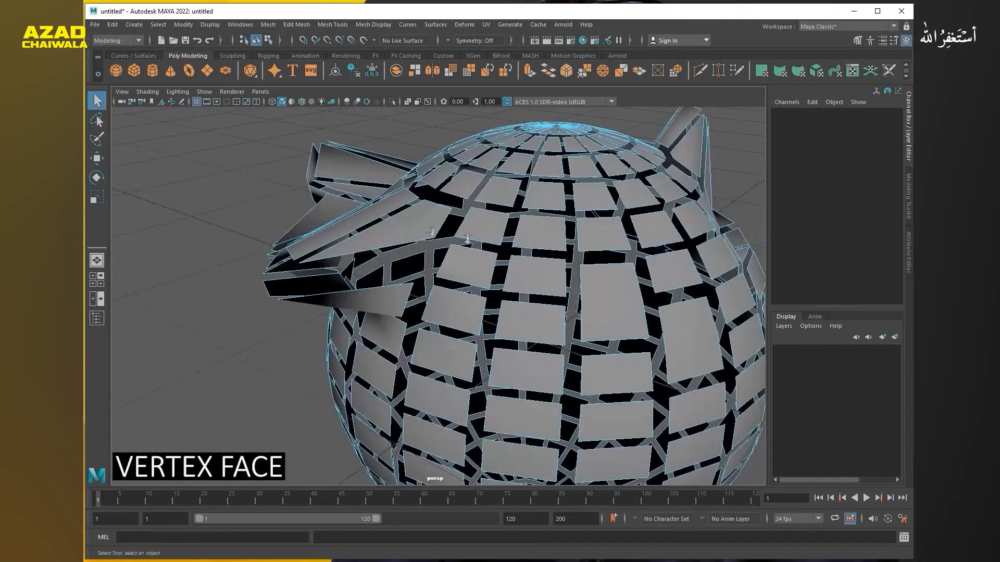
Examine the sphere's vertex faces from several angles, comparing wireframe with smooth shaded display
scroll(469, 239, down, 4)
click(276, 102)
click(285, 102)
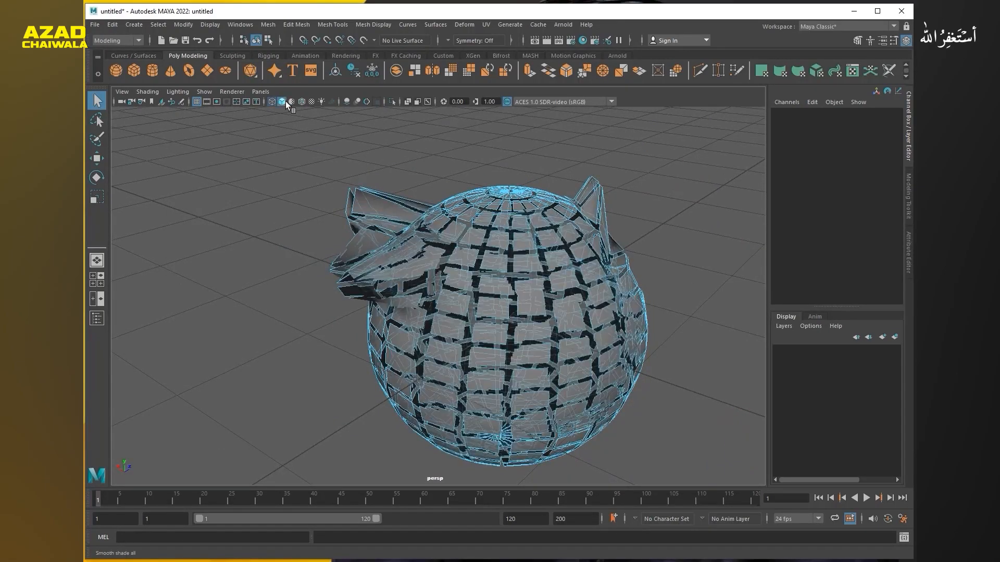
alt+drag(442, 229, 489, 220)
scroll(535, 287, up, 4)
alt+middle_drag(491, 220, 423, 182)
alt+drag(409, 201, 380, 150)
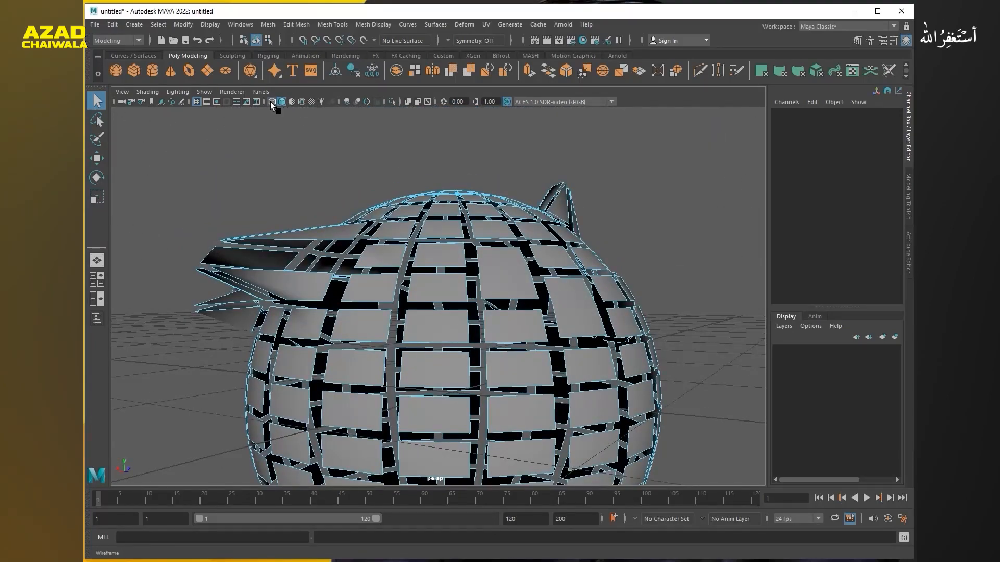
scroll(529, 300, down, 3)
alt+drag(416, 260, 379, 295)
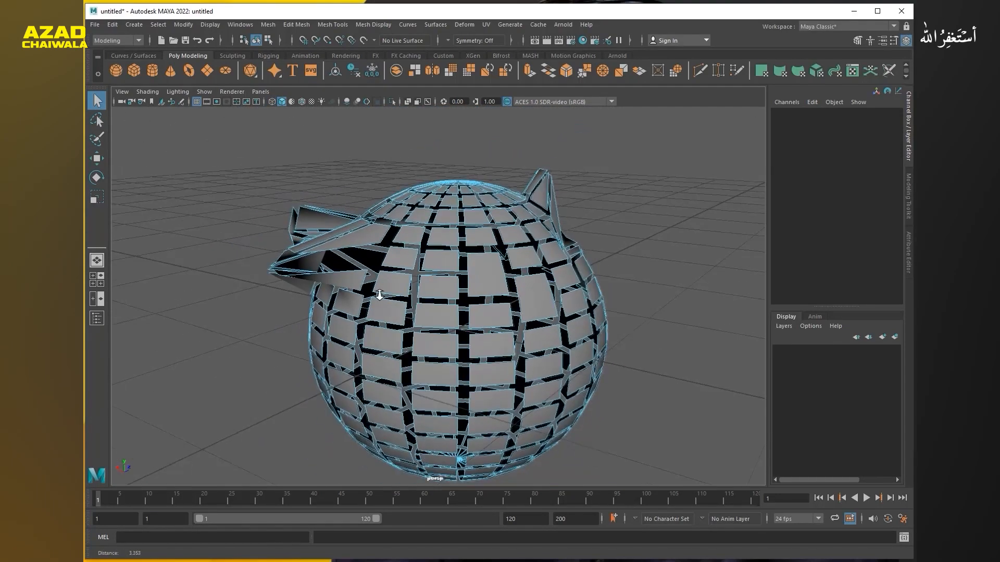
scroll(416, 260, up, 3)
alt+drag(484, 223, 446, 258)
scroll(409, 239, up, 2)
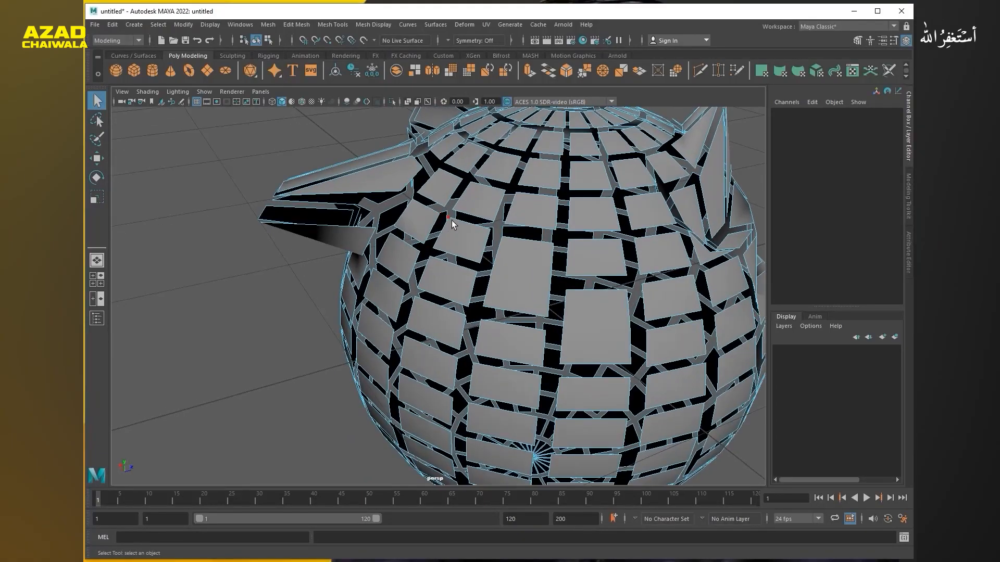
Select a few neighbouring vertex faces on the upper part of the sphere and activate the Move tool
drag(460, 218, 487, 264)
key(w)
scroll(583, 287, up, 2)
alt+drag(659, 311, 624, 296)
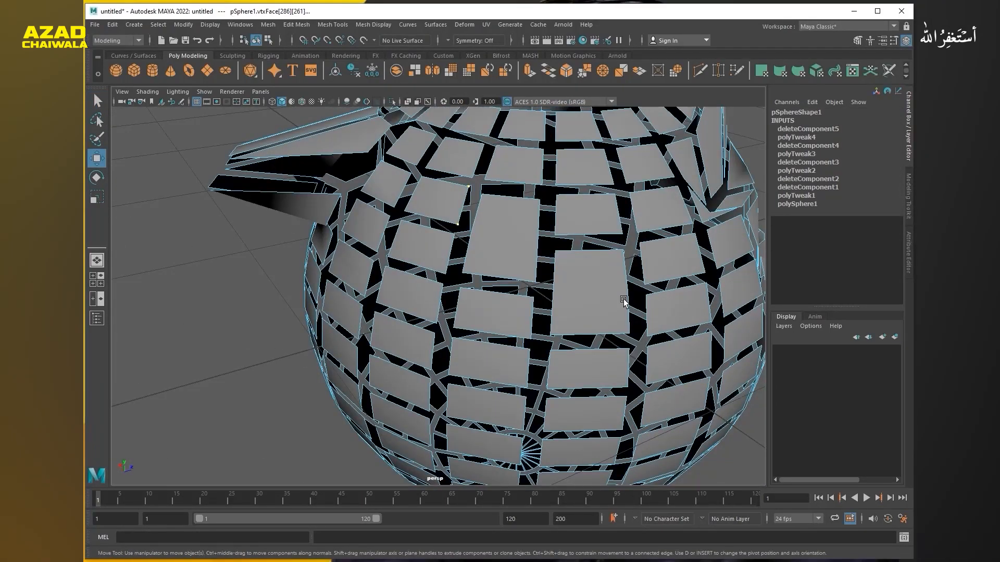
alt+drag(623, 301, 447, 250)
Return the sphere to Object Mode
right_click(431, 194)
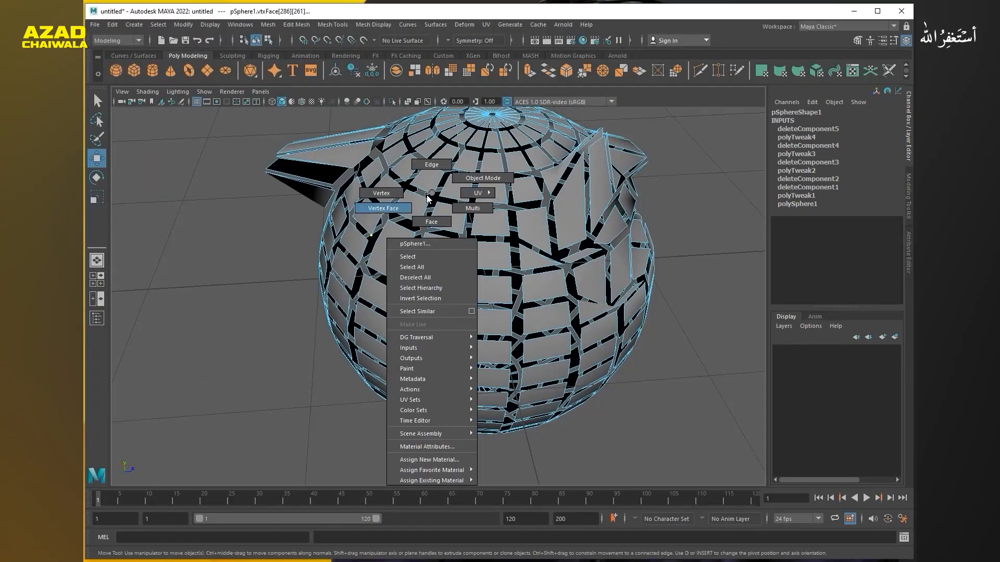
click(484, 179)
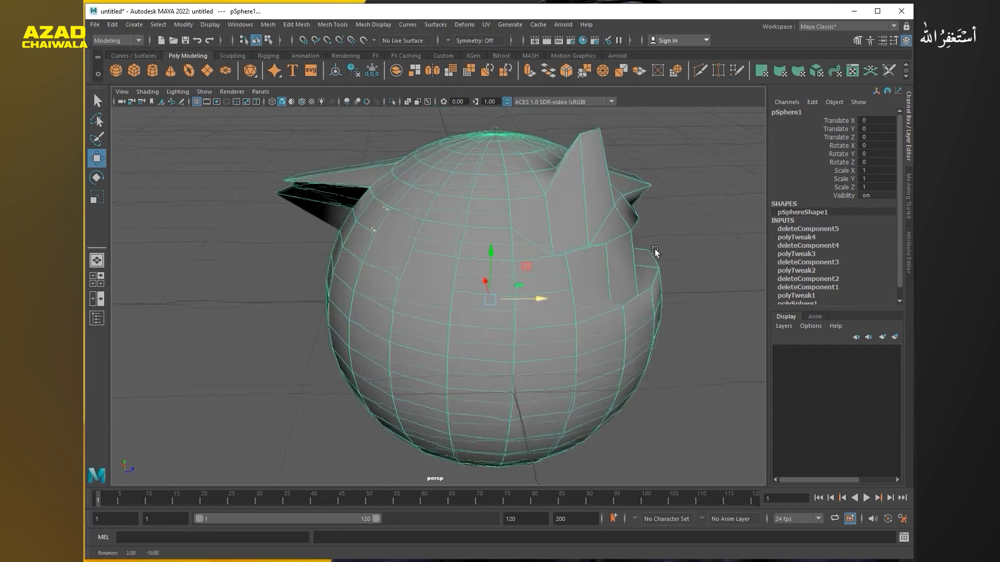
click(554, 220)
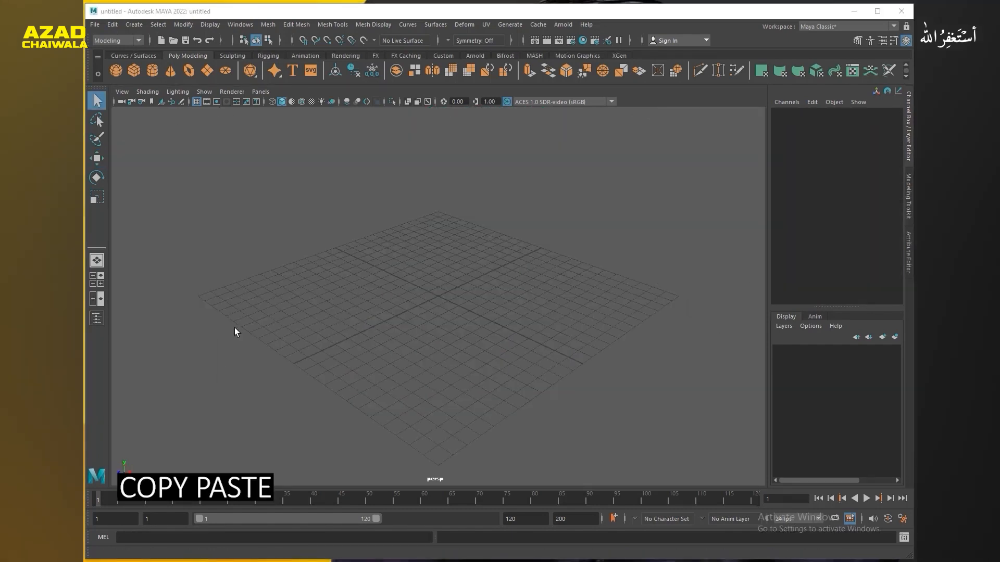
alt+drag(277, 370, 337, 386)
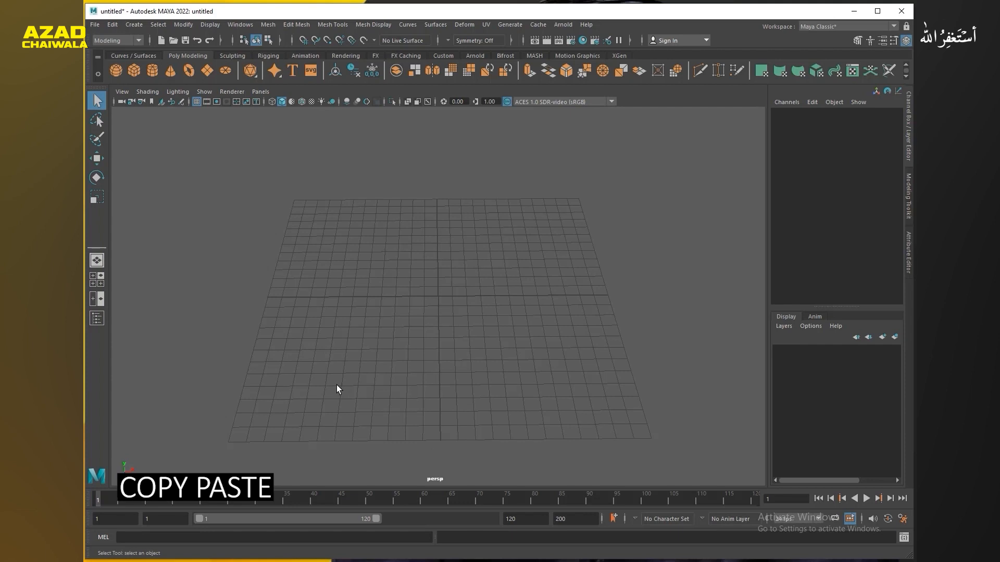
click(114, 24)
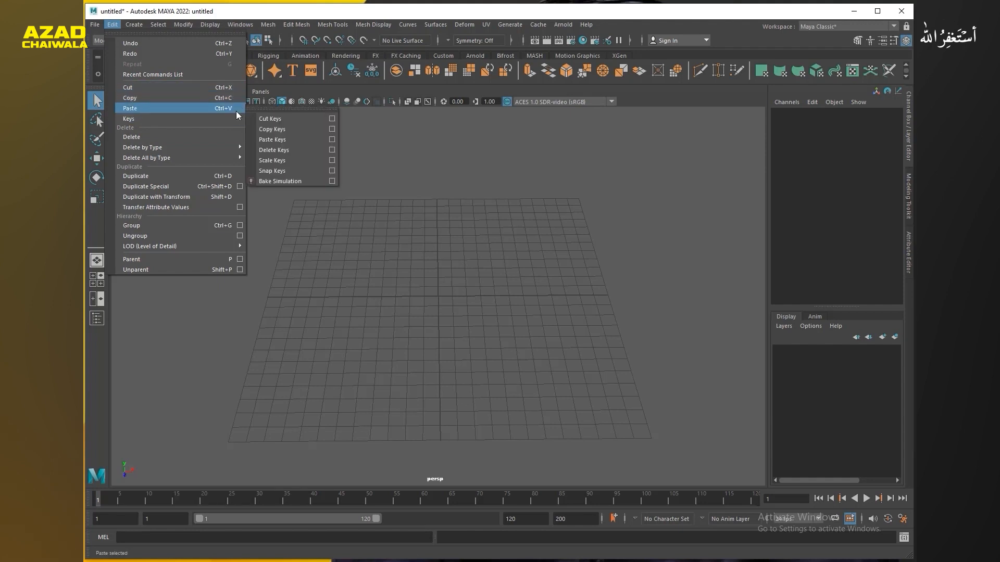
click(325, 235)
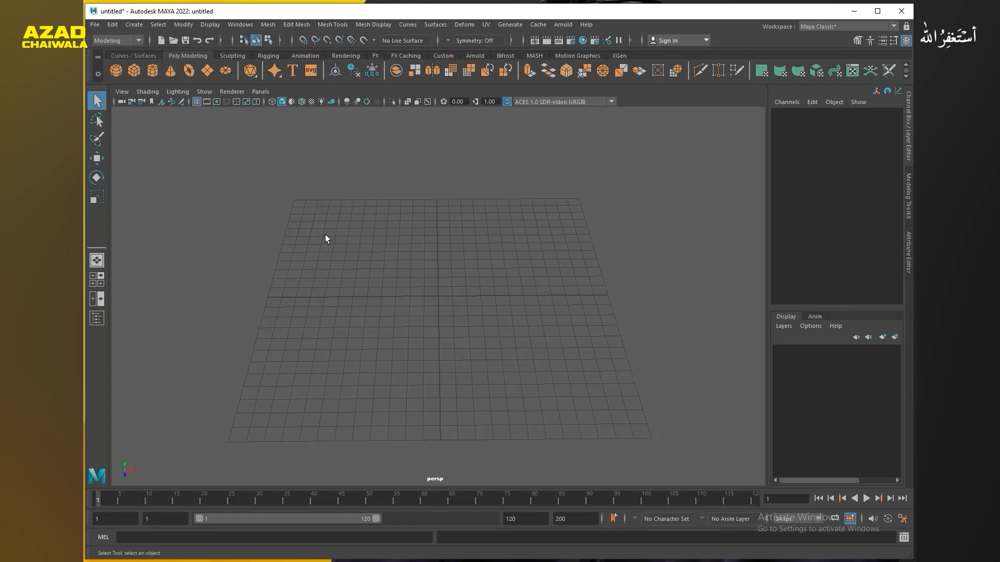
click(112, 24)
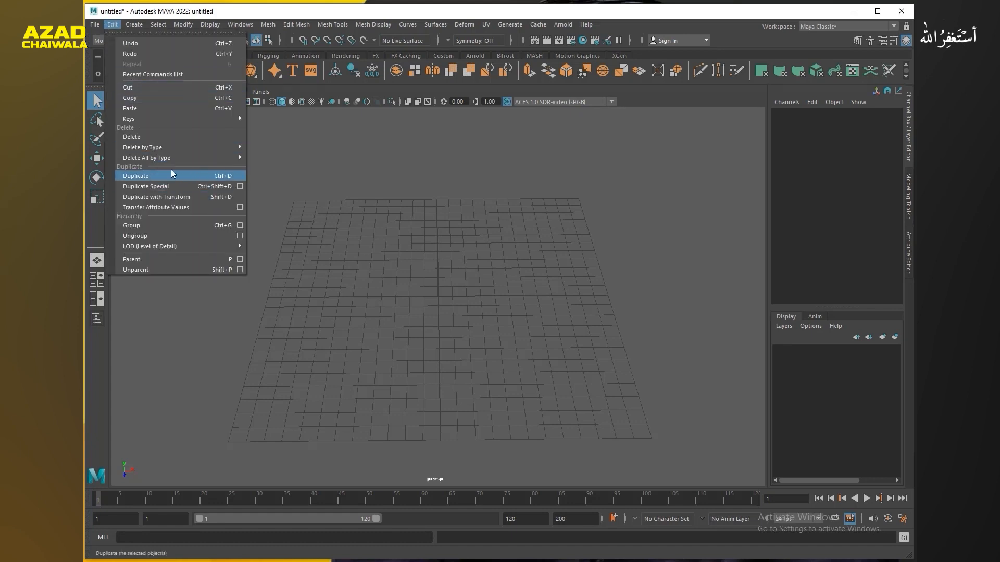
click(171, 173)
Create a polygon cube at the center of the grid
click(139, 71)
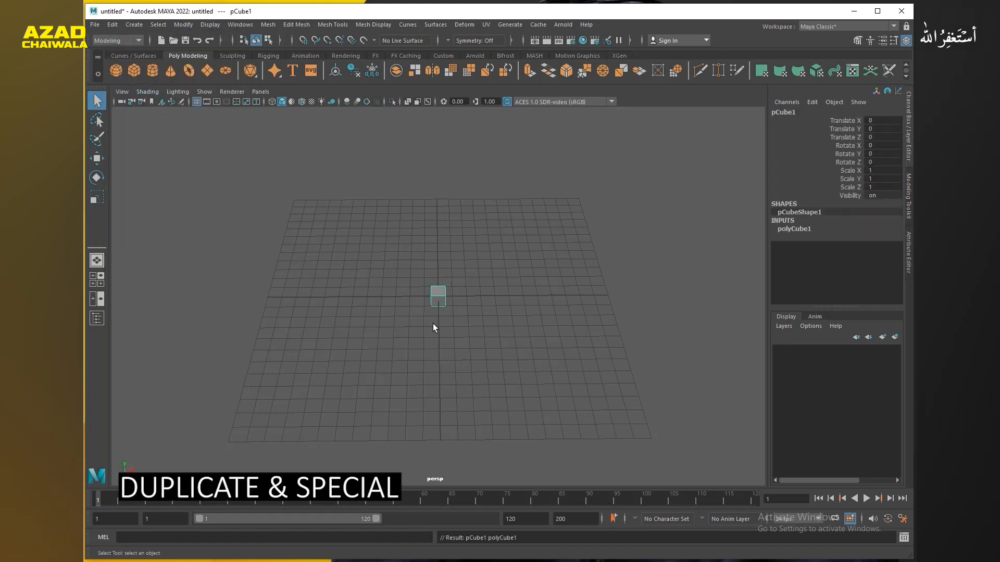
key(f)
scroll(530, 317, down, 5)
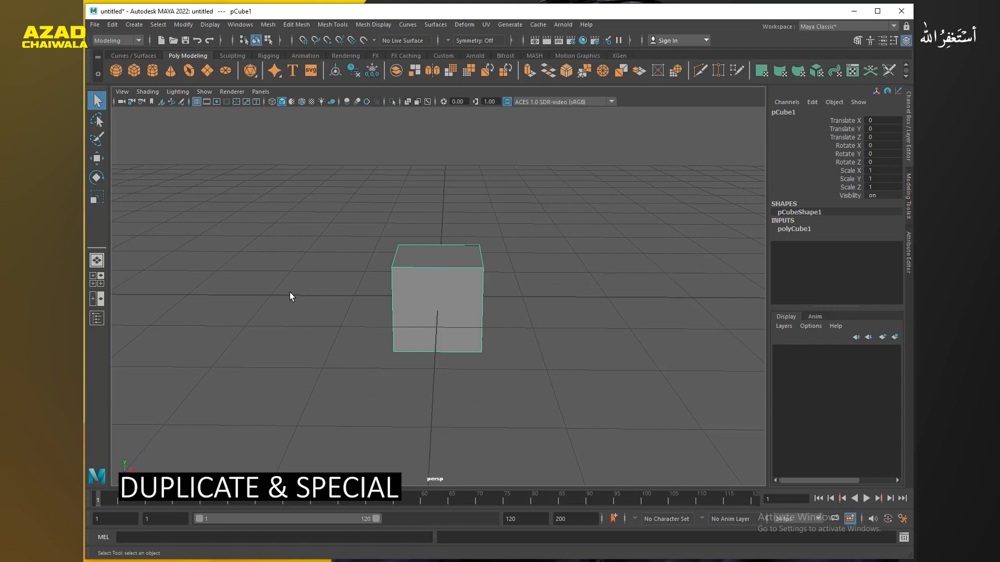
alt+right_drag(437, 331, 502, 335)
alt+middle_drag(506, 335, 394, 332)
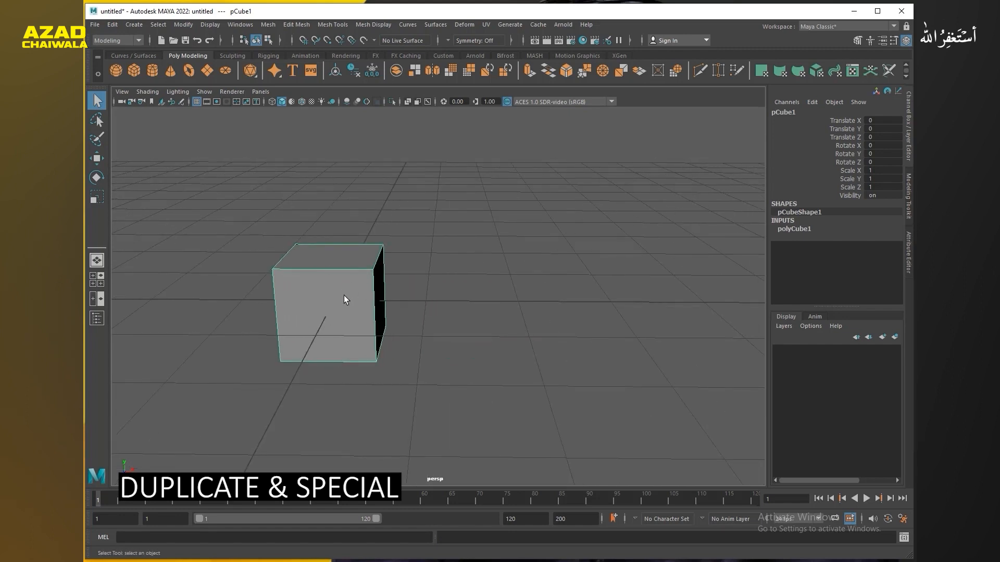
alt+drag(344, 295, 328, 303)
Duplicate the cube along the X axis with the Move tool, placing the copy about 2.18 units from the original
key(w)
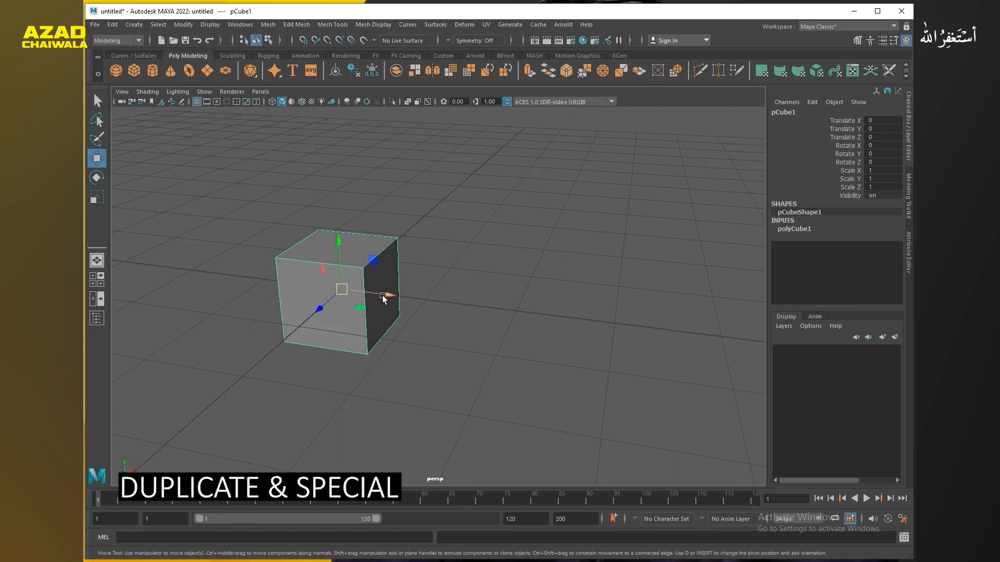
mouse_move(383, 295)
shift+mouse_down()
mouse_move(654, 317)
mouse_move(562, 307)
mouse_move(537, 318)
mouse_move(542, 330)
mouse_move(557, 318)
shift+mouse_up()
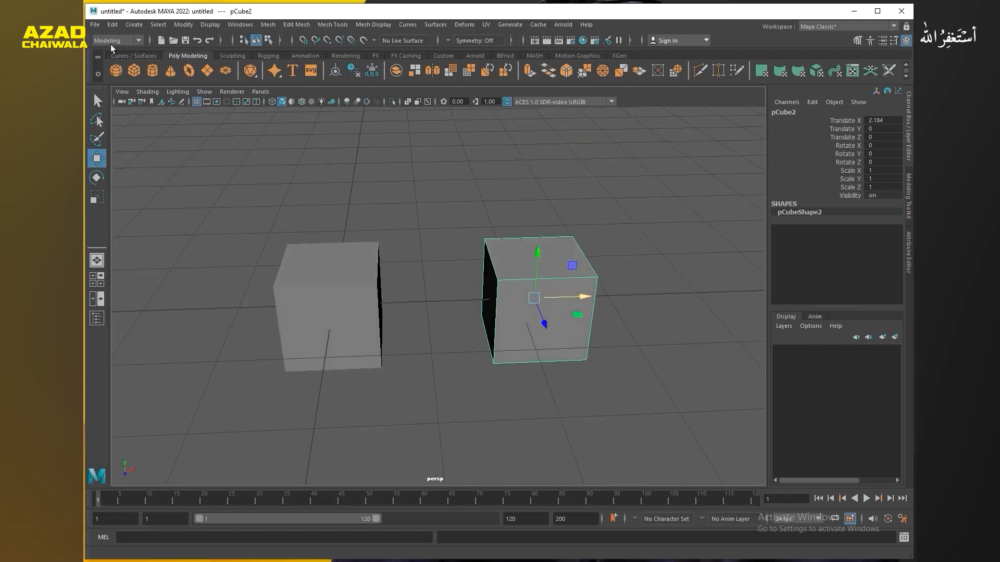
click(112, 25)
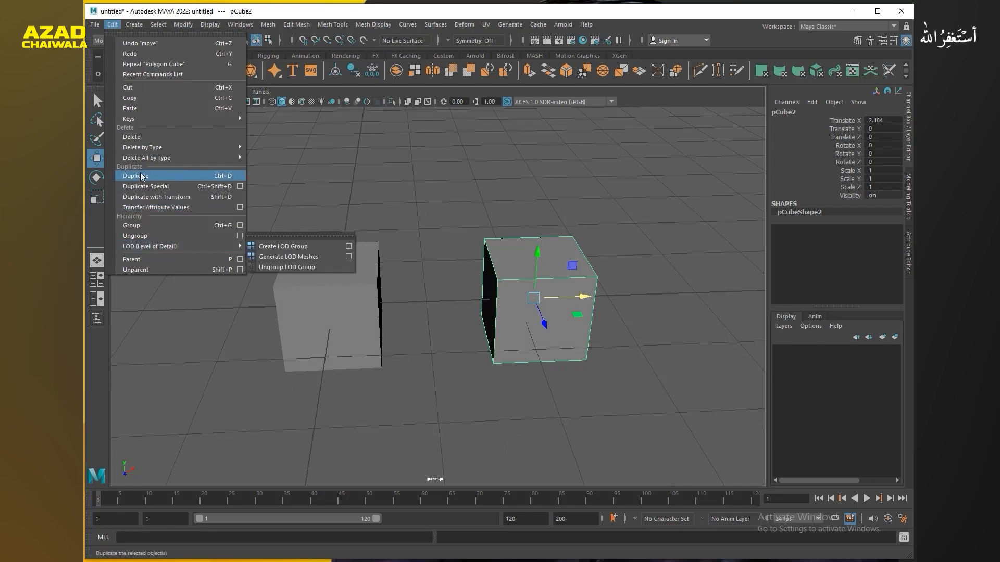
click(526, 233)
alt+drag(526, 233, 491, 245)
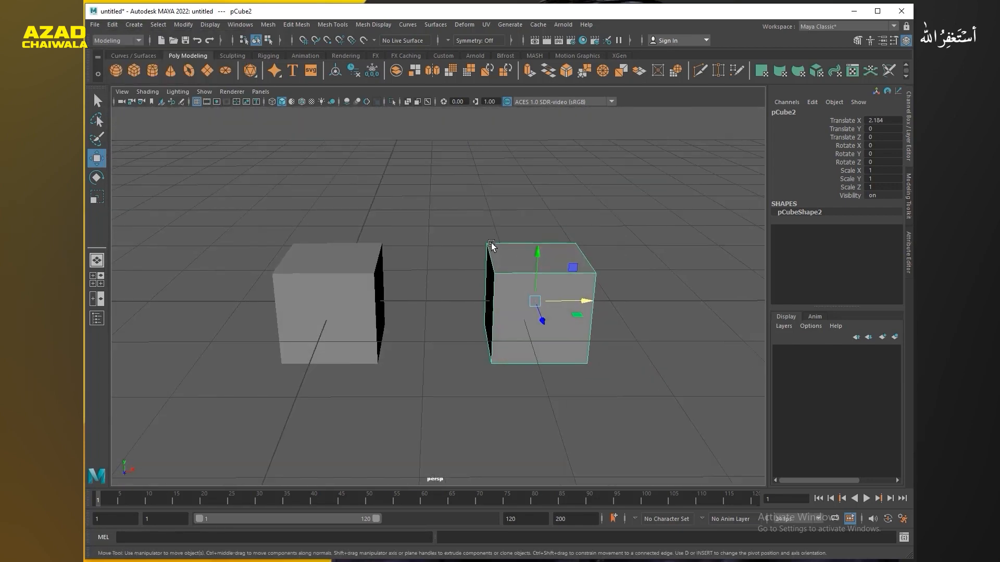
Compare the construction inputs of the original cube with those of its duplicate
click(355, 264)
click(794, 229)
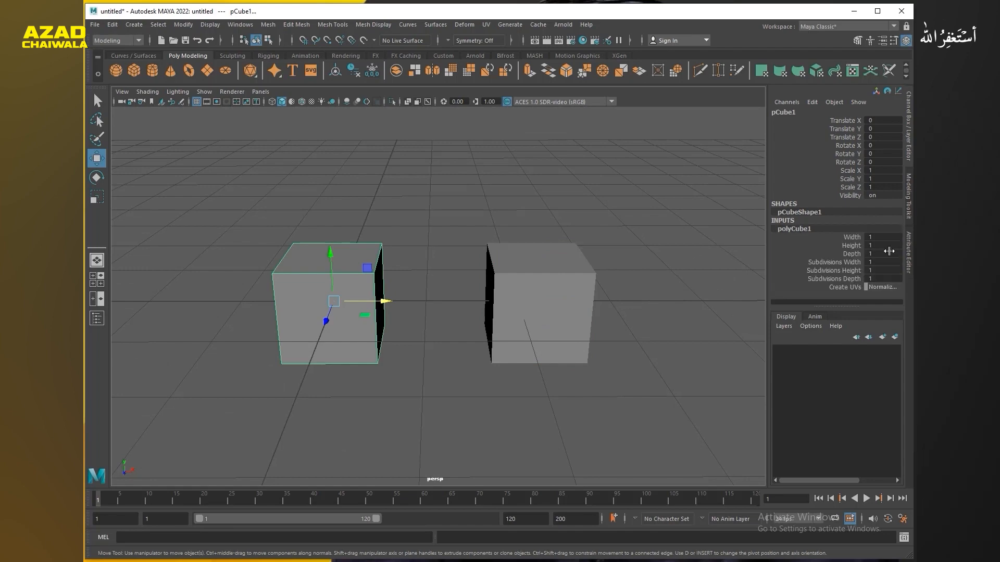
click(544, 311)
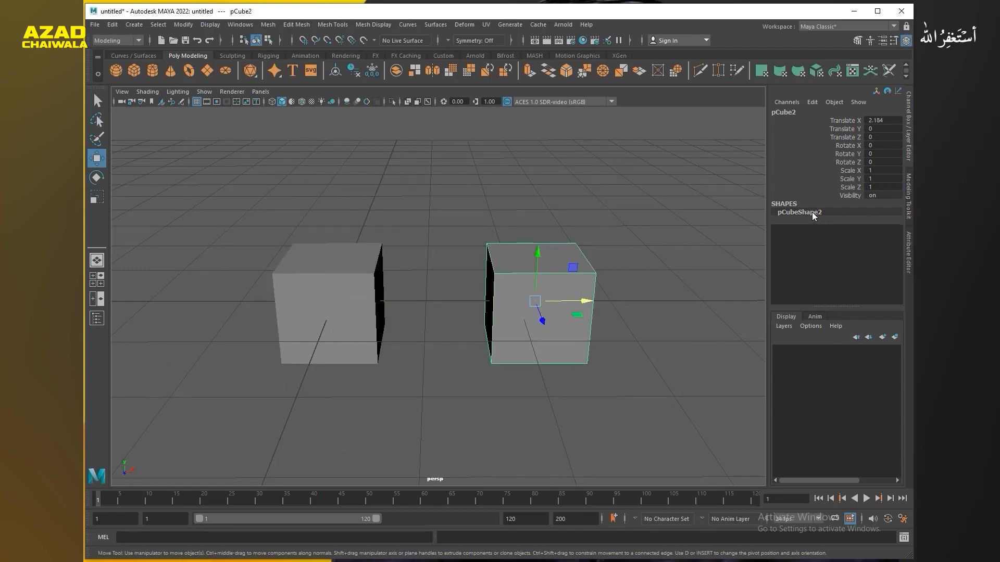
alt+drag(555, 266, 562, 285)
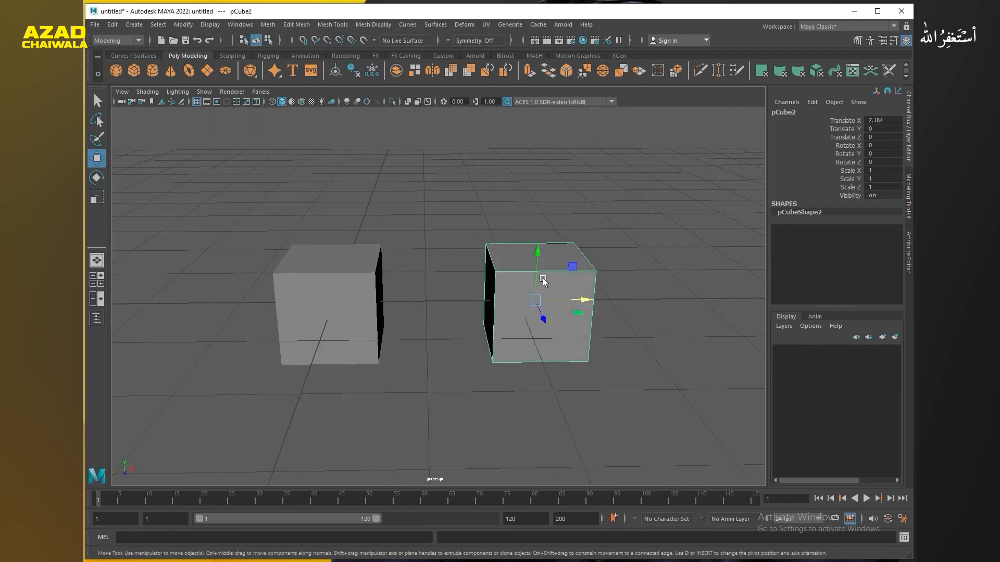
alt+drag(384, 306, 498, 288)
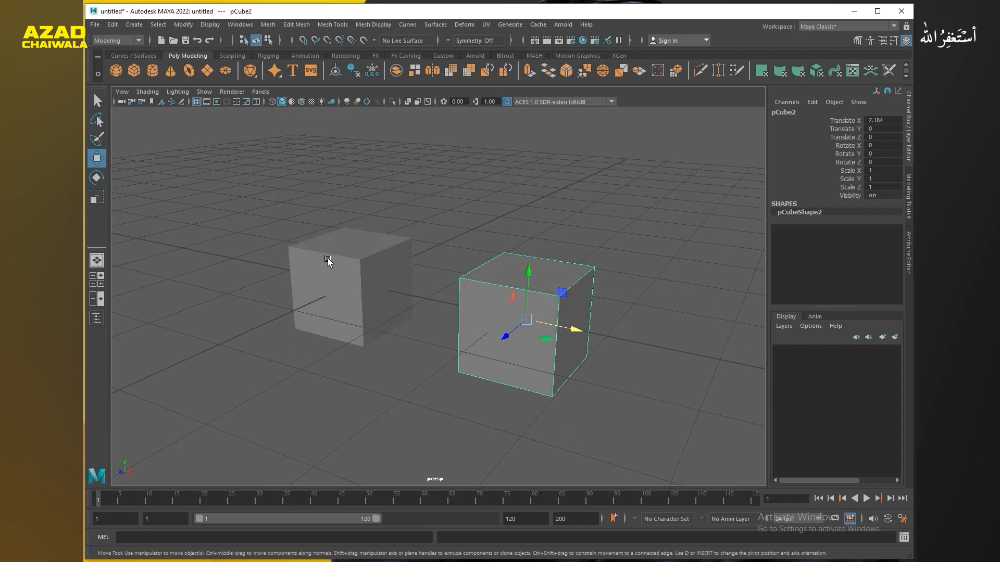
alt+drag(327, 270, 371, 299)
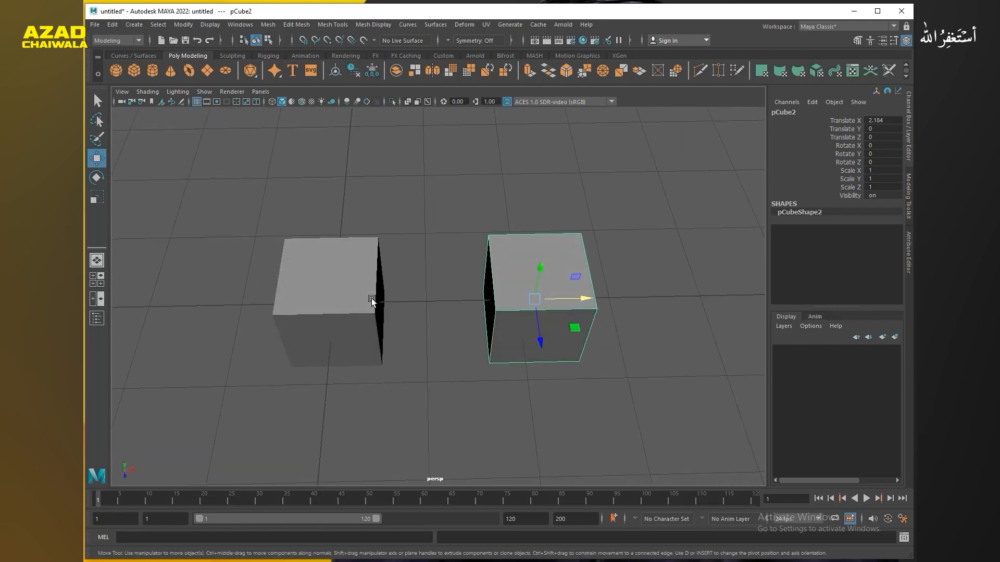
Open the Duplicate Special options and place the dialog clear of the cubes
click(110, 25)
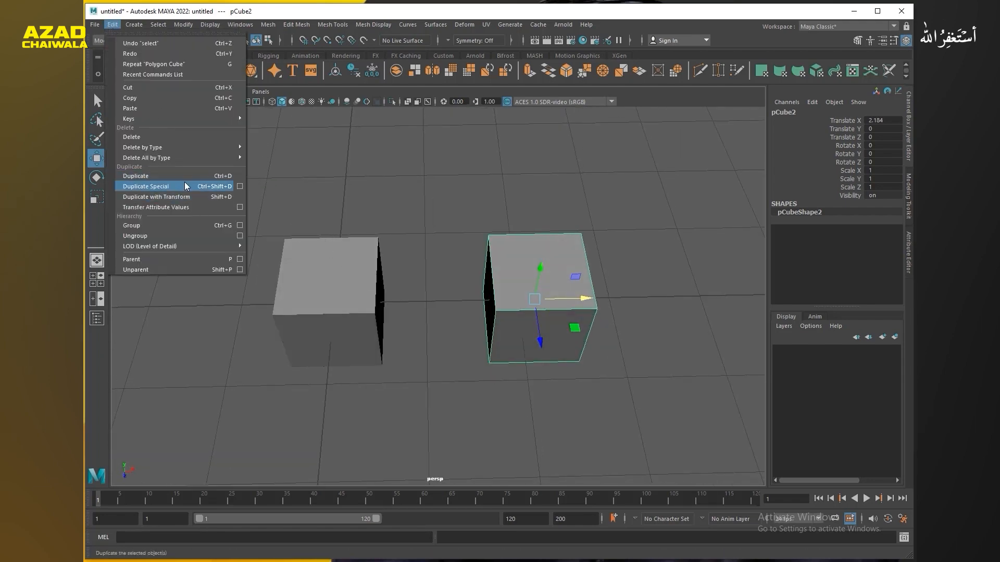
click(240, 186)
drag(474, 167, 711, 87)
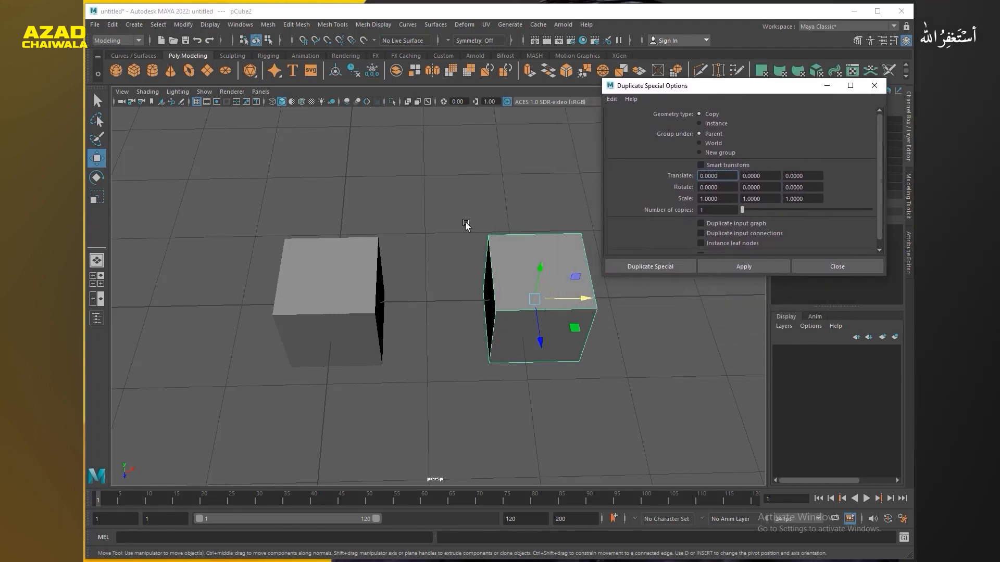
Undo the creation of the duplicate cube
alt+middle_drag(466, 224, 432, 235)
alt+drag(432, 236, 669, 221)
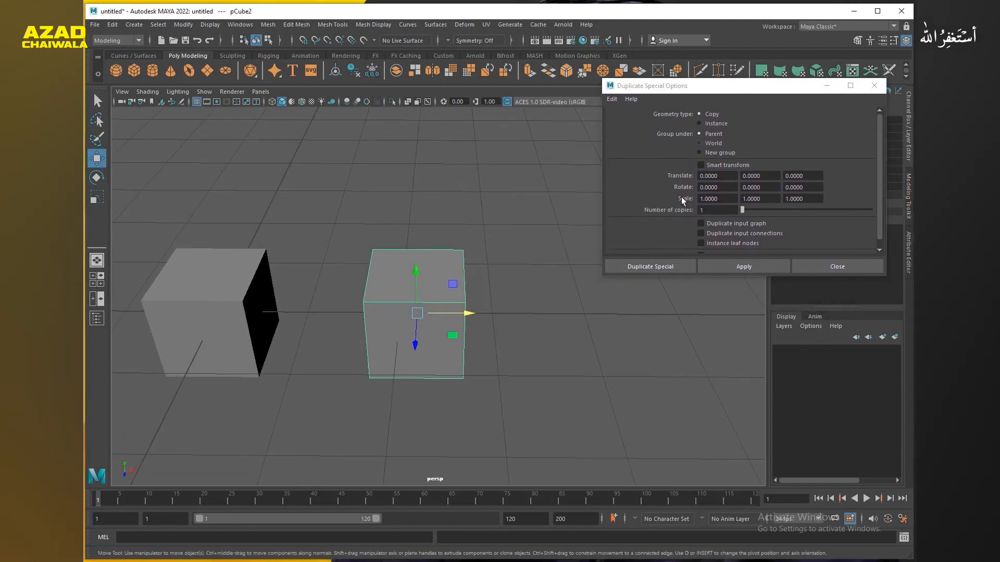
key(ctrl+z)
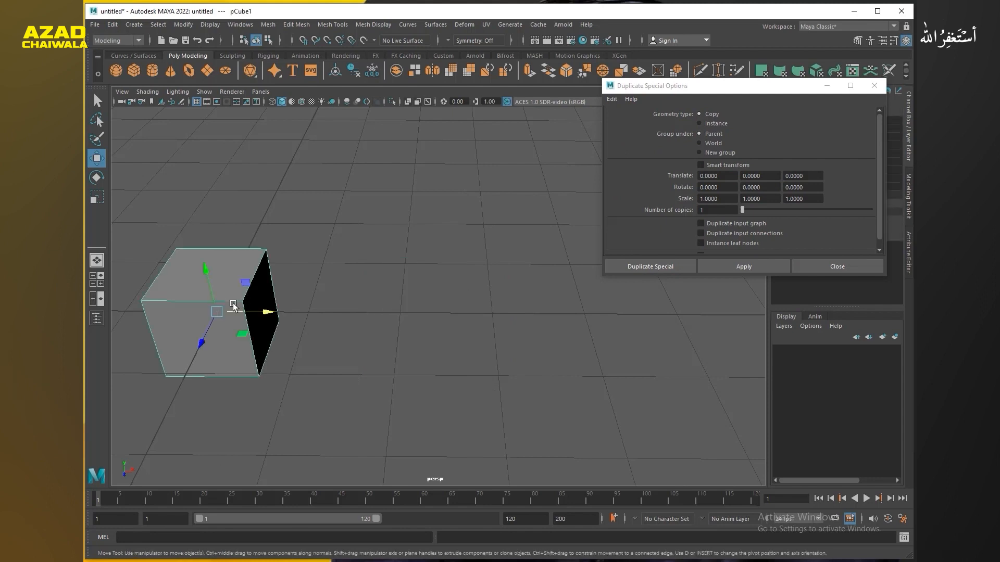
Enlarge the Duplicate Special dialog, reset its settings to the defaults, and reposition it so the cube's attributes can be read
drag(718, 275, 717, 374)
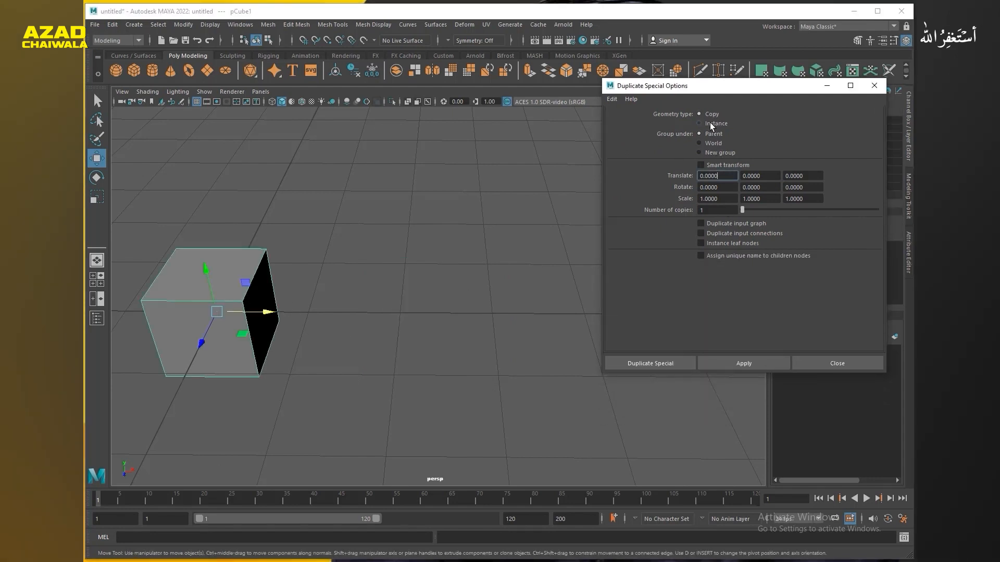
click(612, 99)
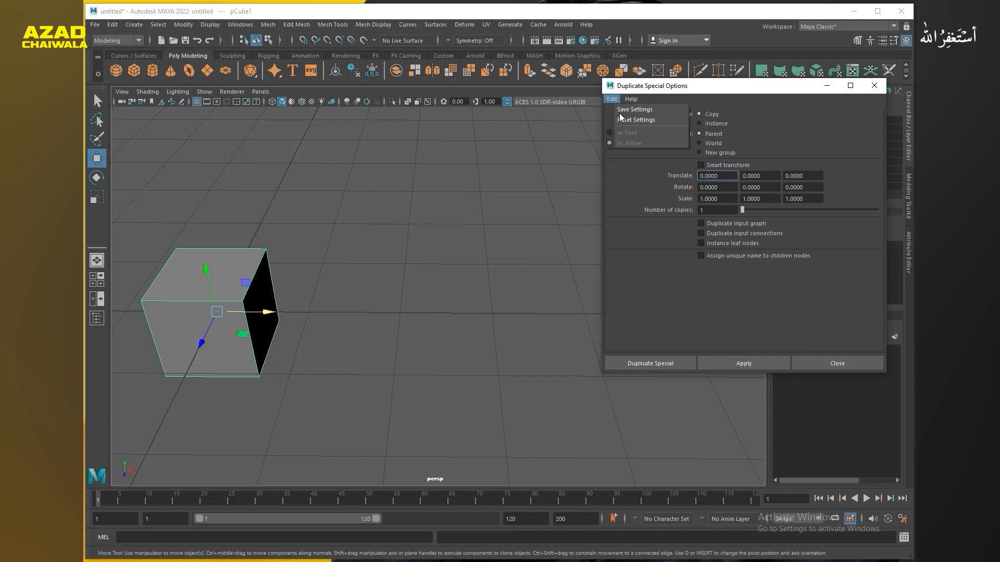
click(619, 119)
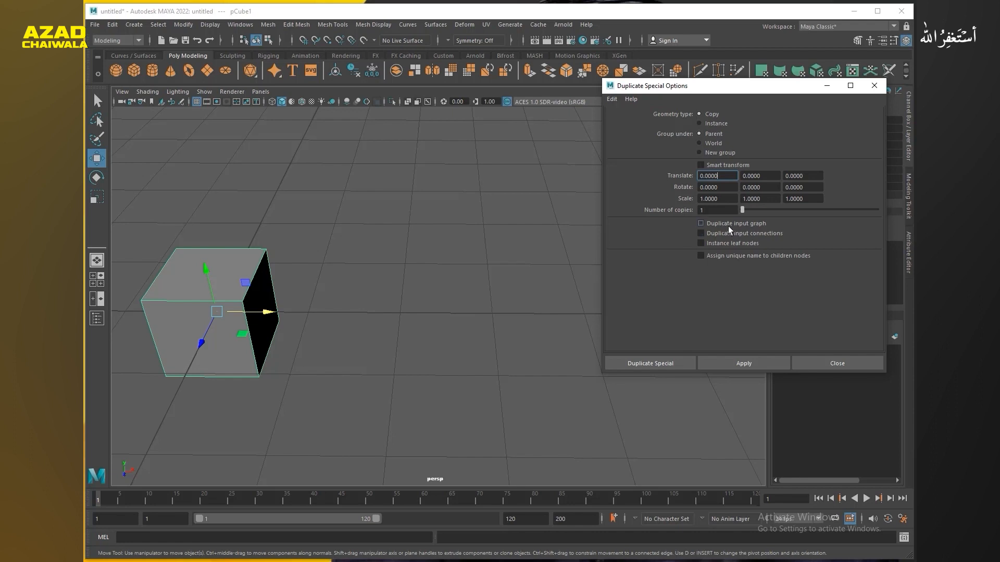
drag(713, 86, 575, 81)
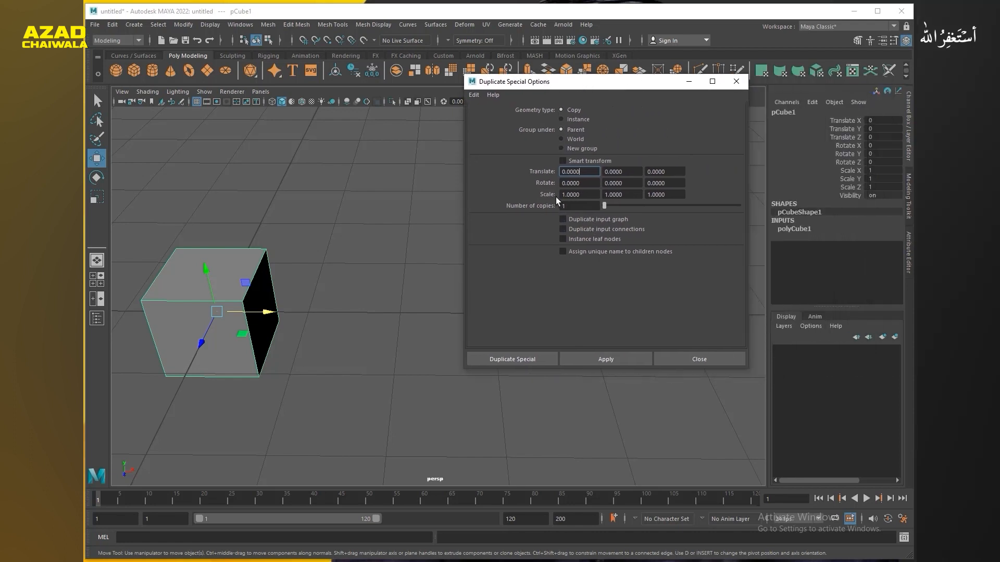
Duplicate the cube together with its input graph and move the copy about 1.37 units along X
click(568, 220)
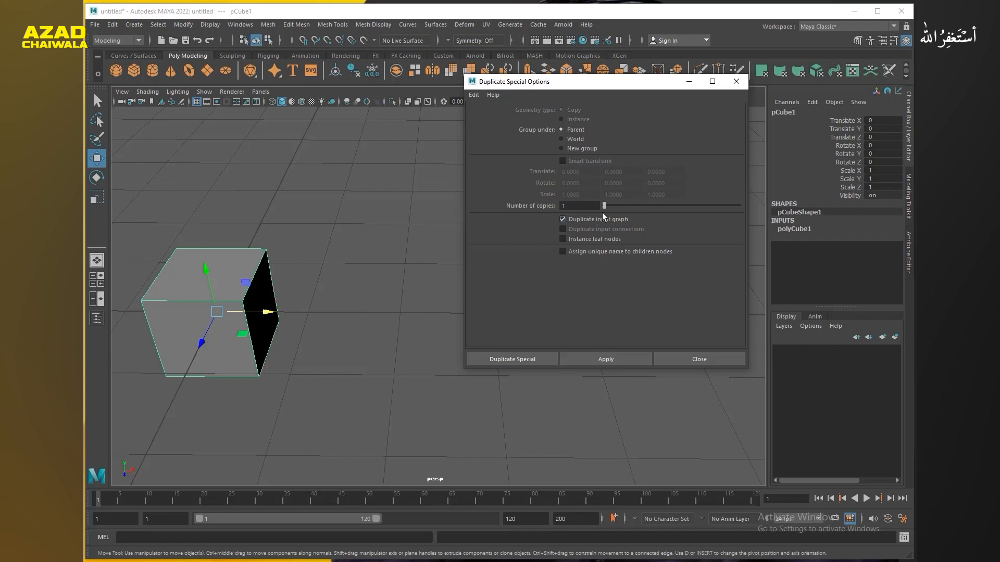
click(600, 358)
drag(269, 312, 389, 319)
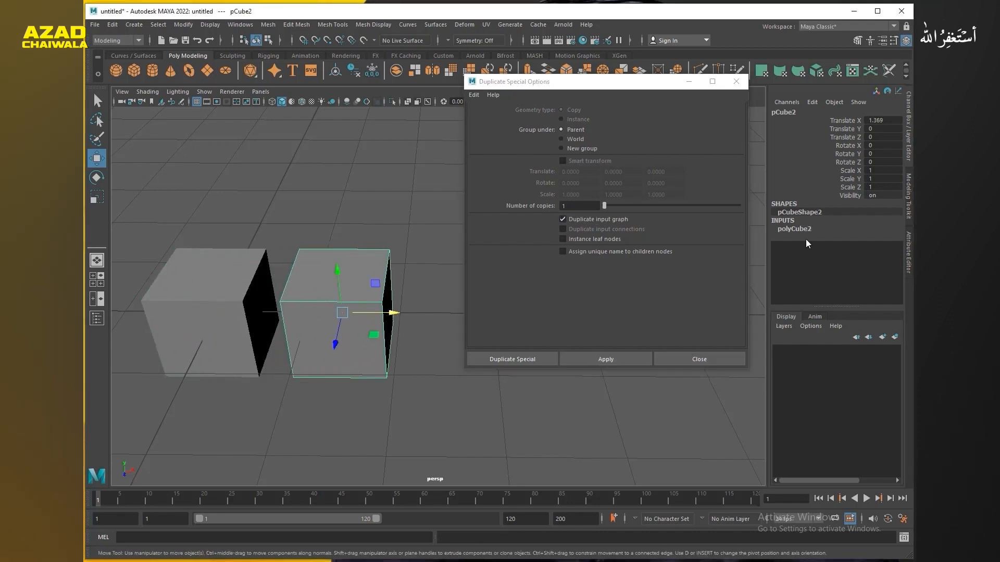
Examine the construction inputs of the duplicate cube and compare them with the original's
click(796, 229)
click(134, 287)
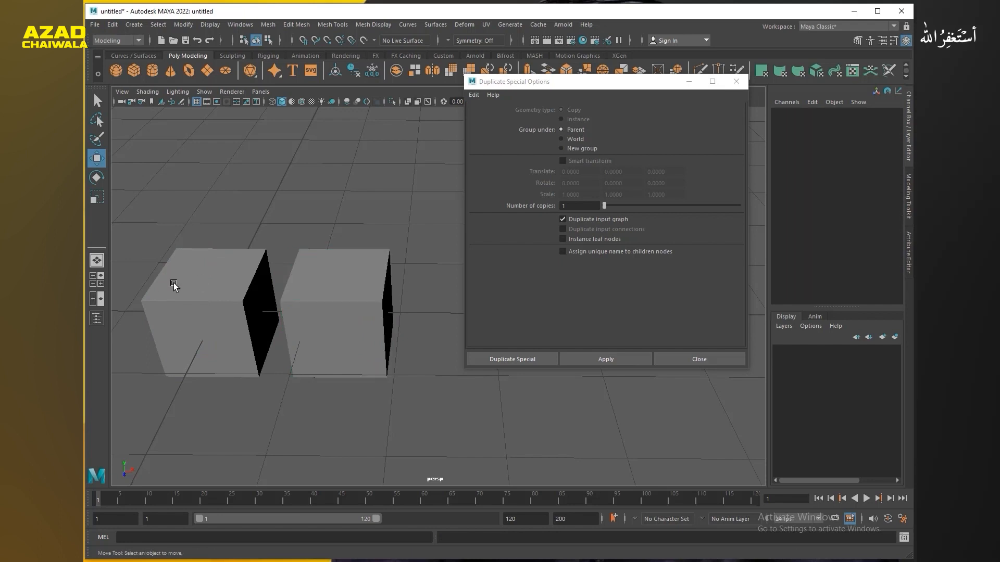
click(174, 283)
click(316, 279)
Reset the Duplicate Special settings, delete the duplicate cube, and select the original cube
key(ctrl+z)
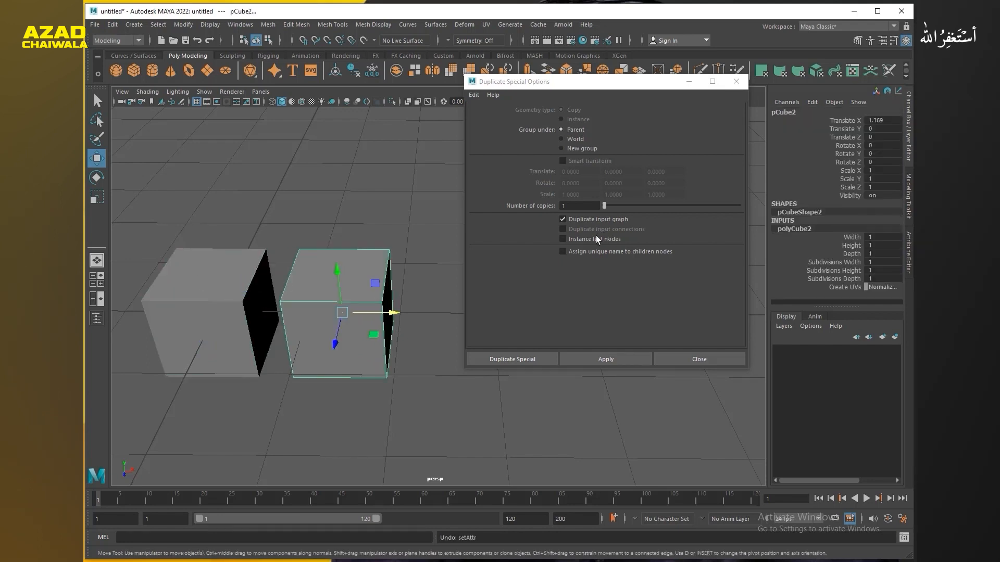
click(474, 95)
click(481, 105)
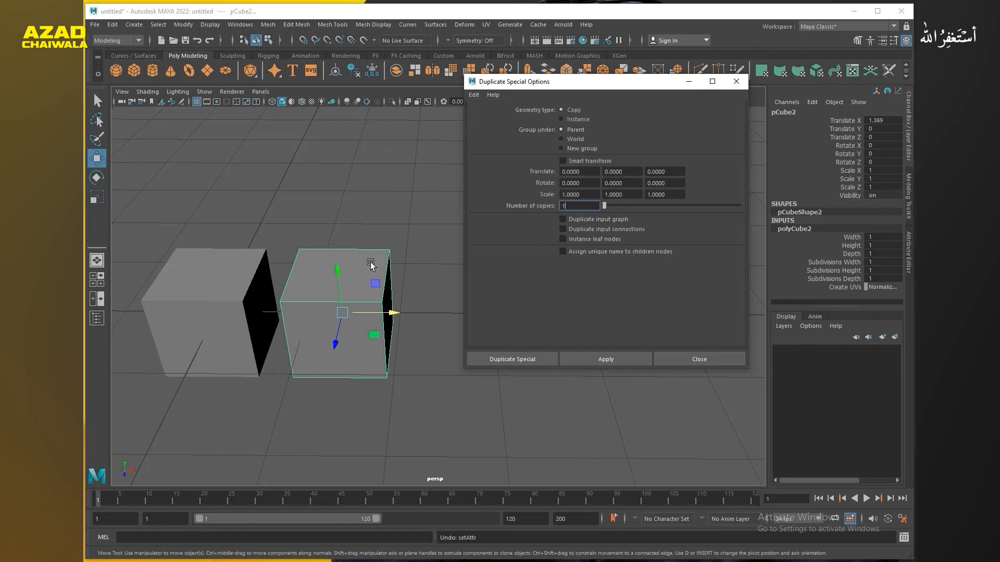
key(Delete)
click(212, 290)
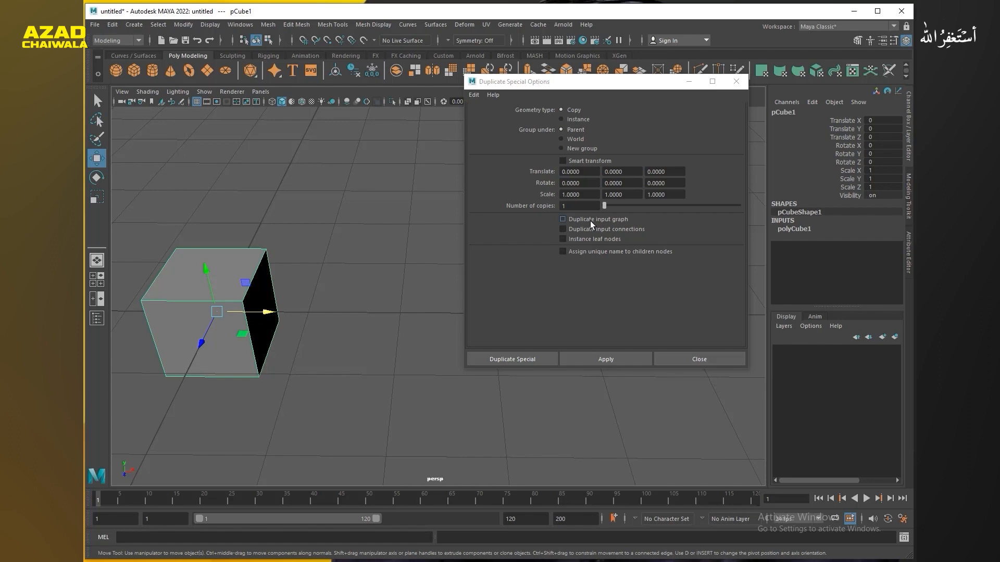
Try making a quick copy of the cube along the X axis with the Move tool
alt+drag(297, 305, 326, 311)
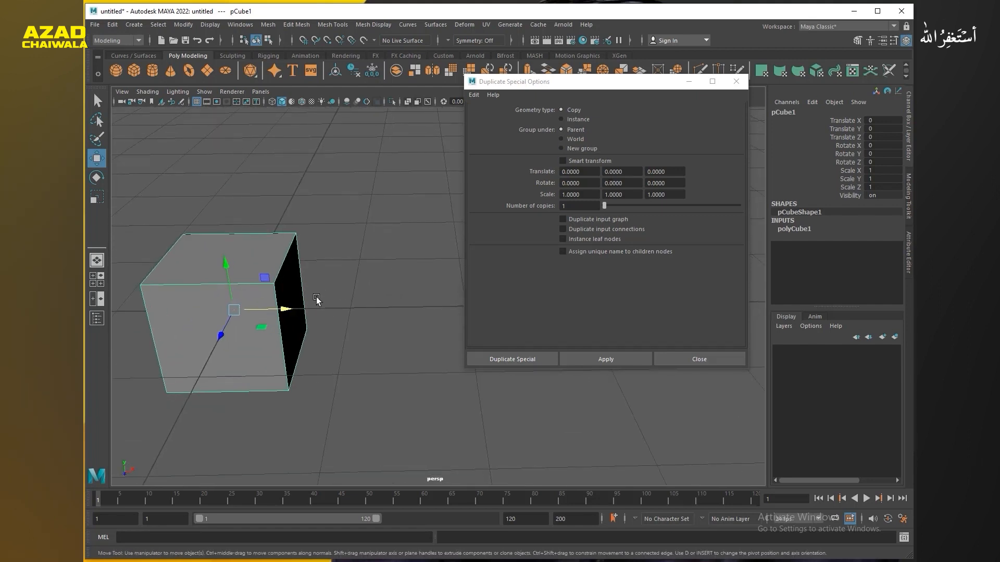
shift+drag(292, 308, 350, 367)
key(ctrl+z)
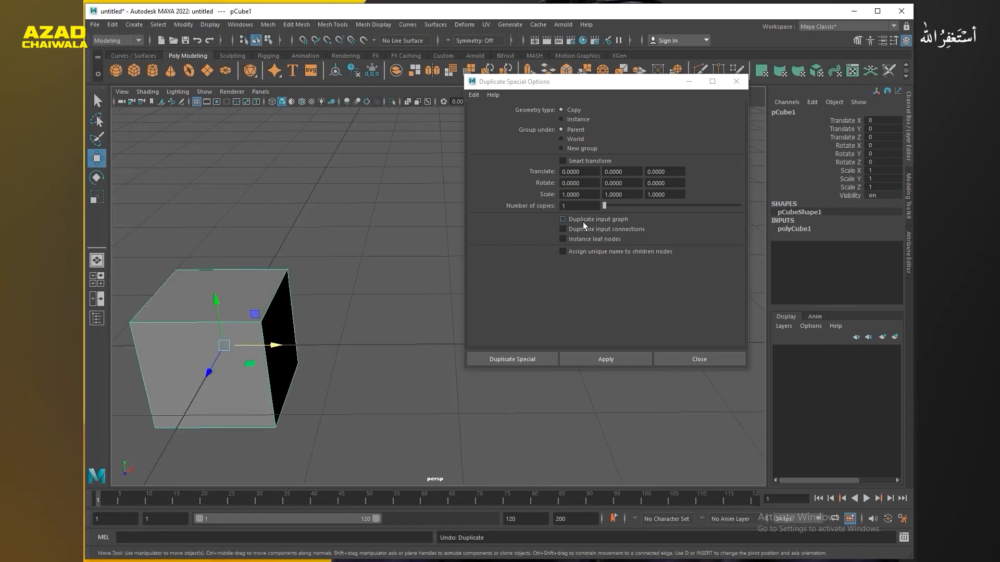
Duplicate the cube with input connections and instanced leaf nodes, moving the copy about 1.23 units along X, and expand its construction inputs
click(583, 220)
click(566, 220)
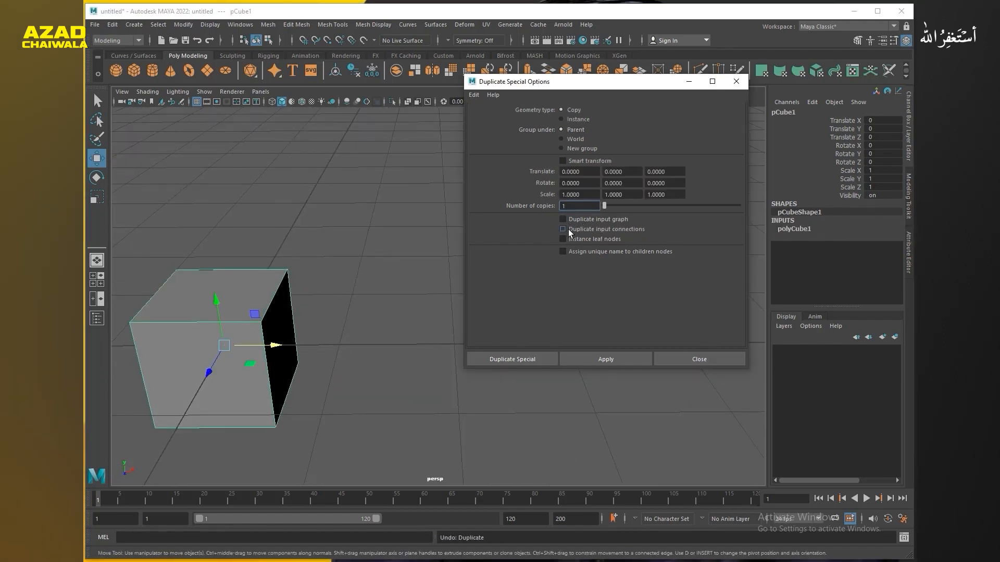
click(572, 230)
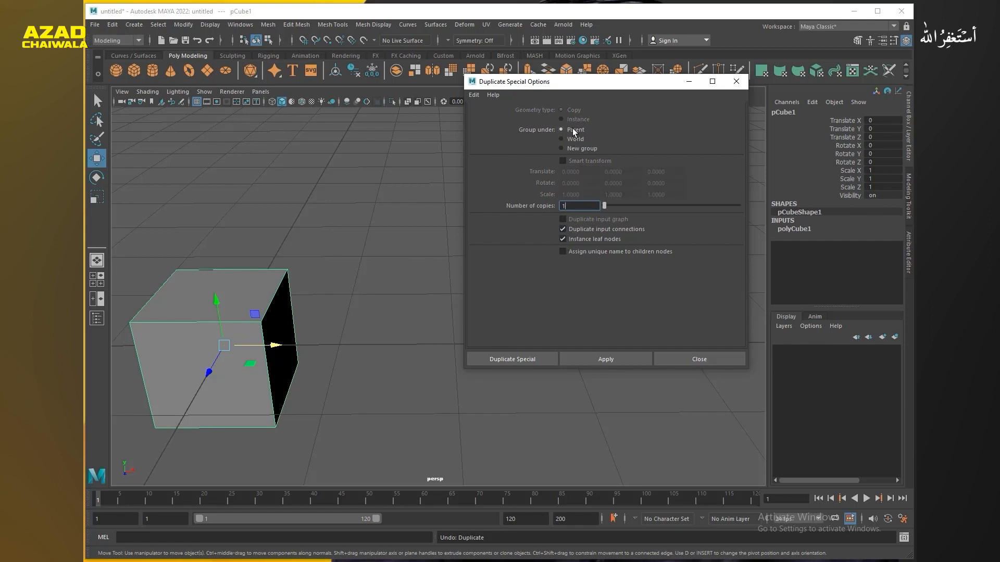
click(605, 359)
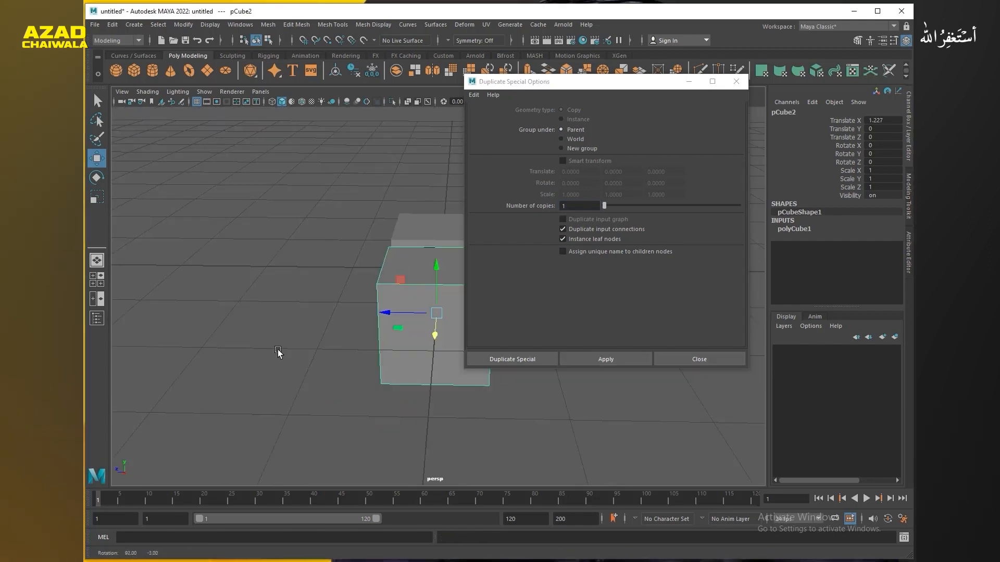
click(794, 229)
alt+drag(359, 343, 340, 340)
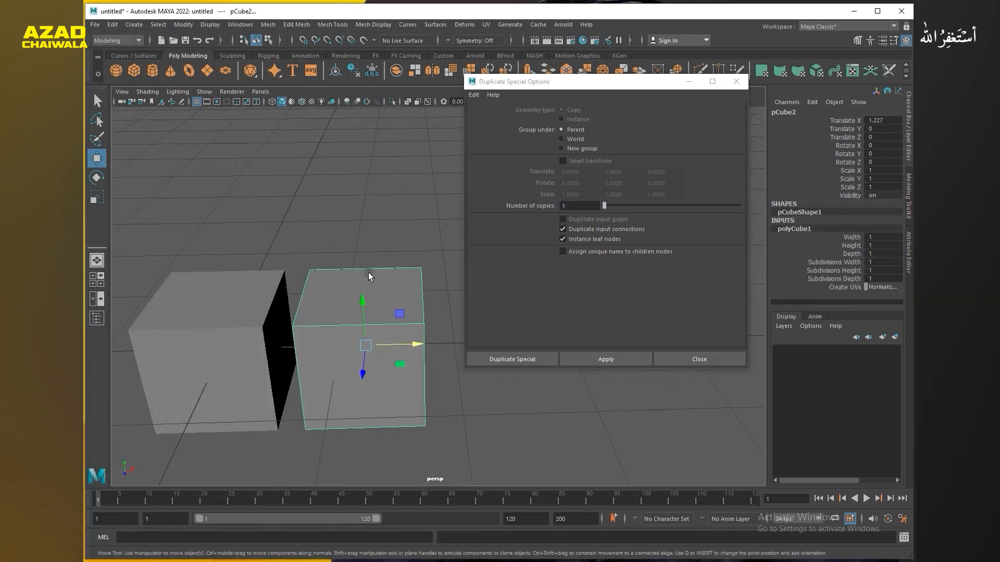
Raise the linked copy's top face slightly and lift the top vertex at its front-right corner
right_drag(369, 273, 374, 298)
click(376, 297)
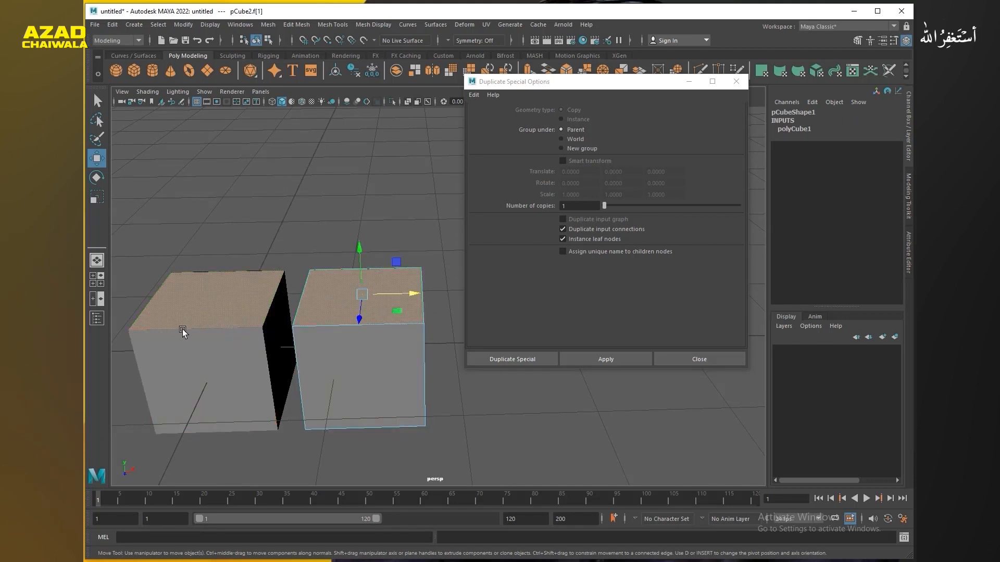
mouse_move(361, 247)
mouse_down()
mouse_move(359, 281)
mouse_move(346, 286)
mouse_move(354, 320)
mouse_move(343, 223)
mouse_move(353, 241)
mouse_up()
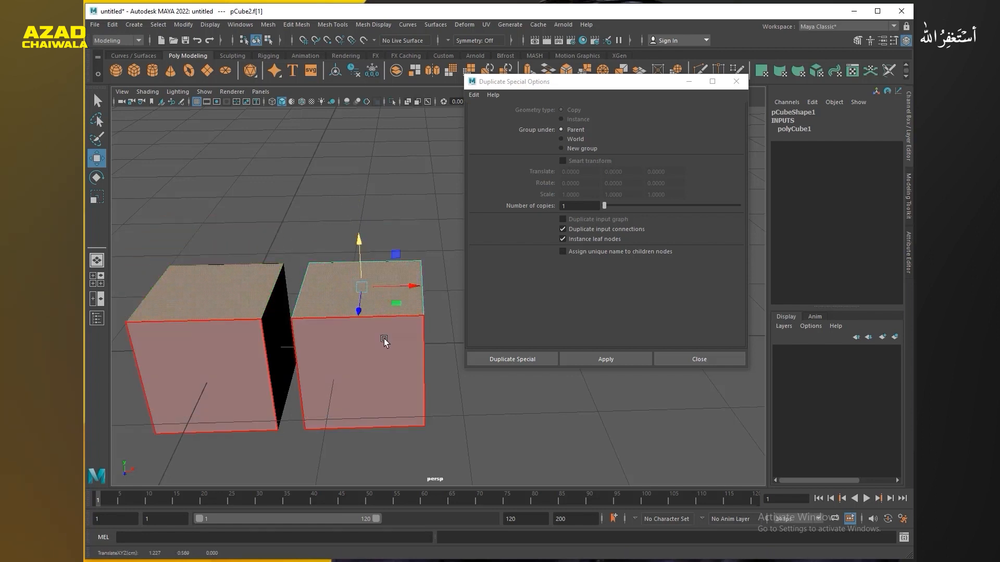
right_drag(414, 318, 445, 305)
click(424, 314)
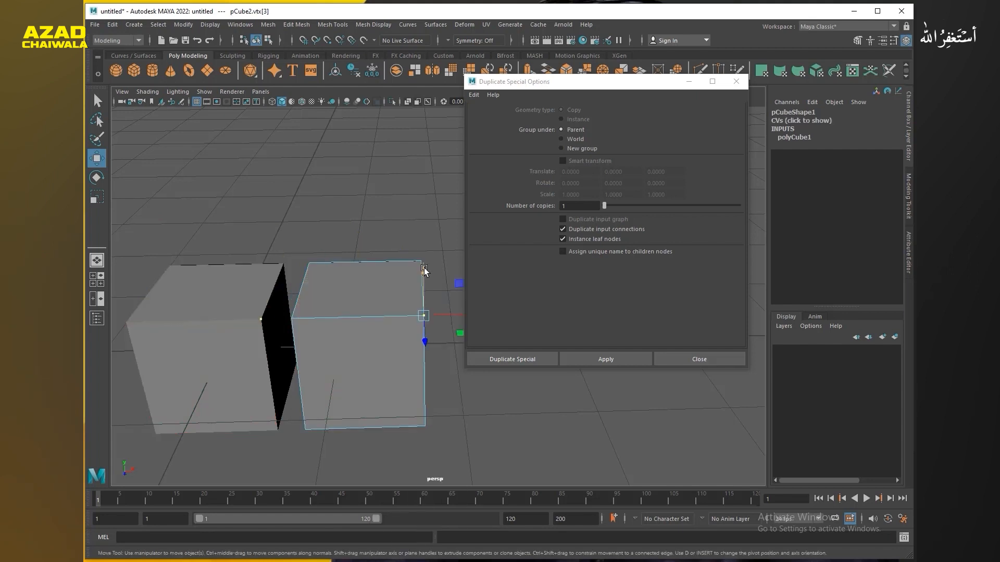
drag(424, 272, 423, 264)
Form a steep slope on the linked copy by lowering its left top edge and raising its right top edge
click(300, 289)
drag(296, 245, 317, 319)
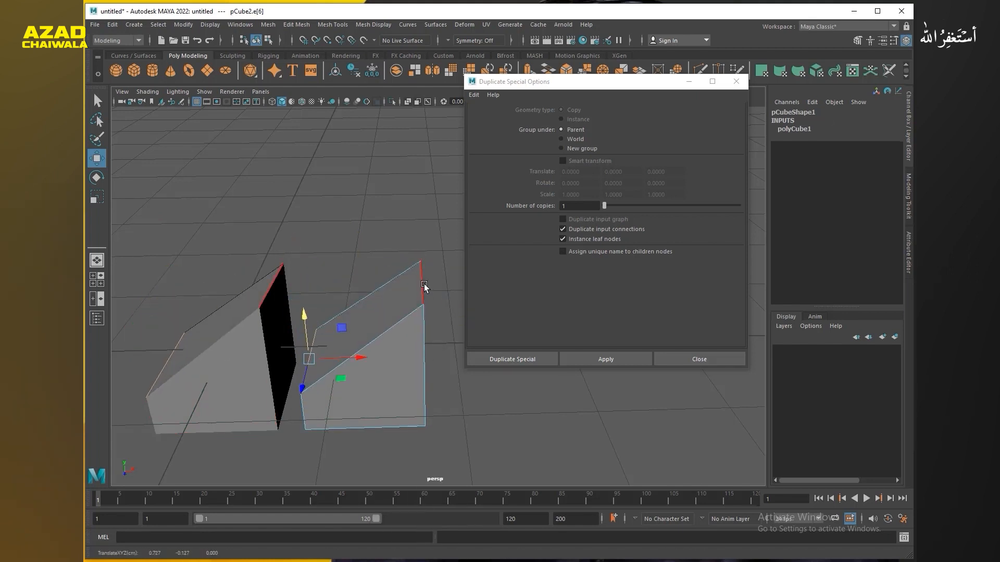
click(422, 286)
drag(421, 236, 415, 185)
click(385, 304)
drag(357, 299, 317, 334)
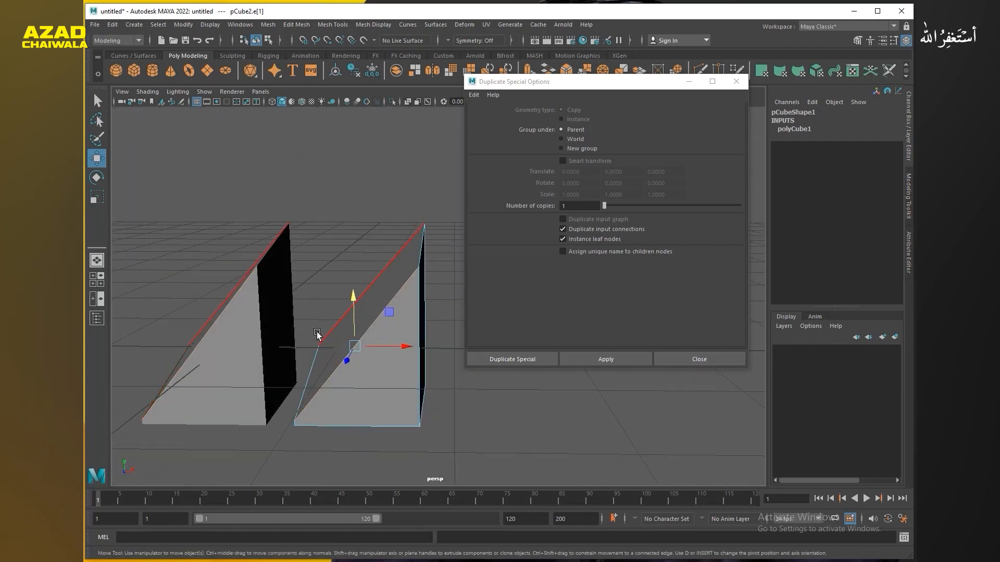
Undo the face, vertex and edge edits together with the creation of the linked copy
key(ctrl+z)
key(ctrl+z)
key(ctrl+z)
key(ctrl+z)
key(ctrl+z)
key(ctrl+z)
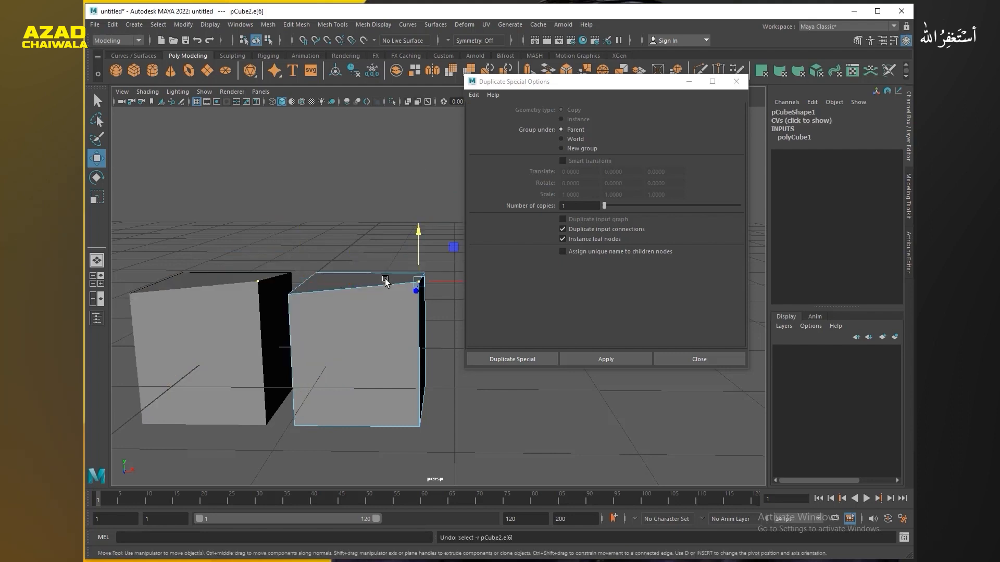
key(ctrl+z)
key(ctrl+z)
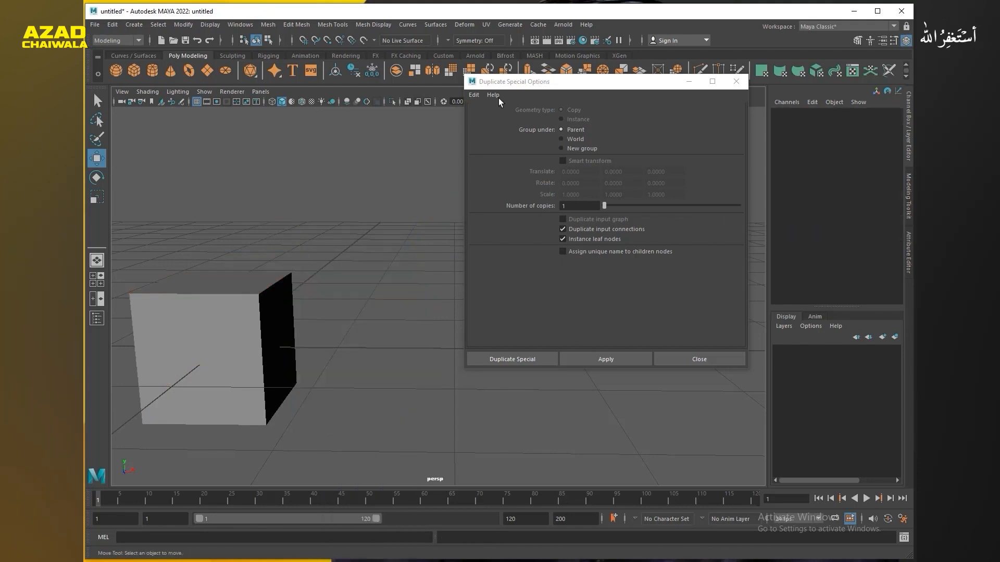
Reset the Duplicate Special settings, select the original cube, and move the dialog farther away from it
click(474, 95)
click(479, 115)
click(270, 338)
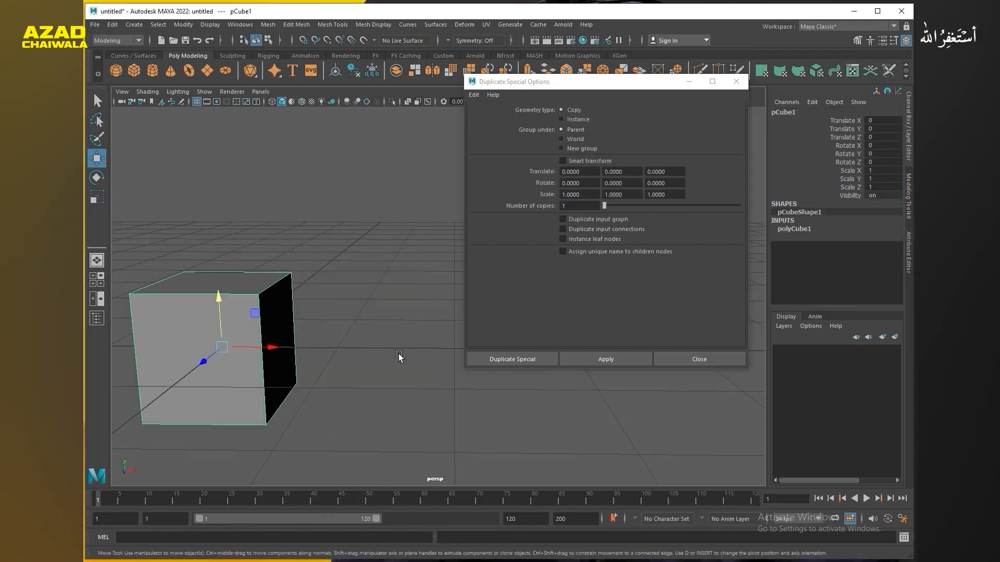
alt+middle_drag(401, 357, 273, 373)
alt+drag(273, 373, 239, 336)
drag(594, 83, 664, 135)
Try copying the cube about 1.4 units upward along the Y axis with the Move tool
shift+drag(198, 294, 226, 223)
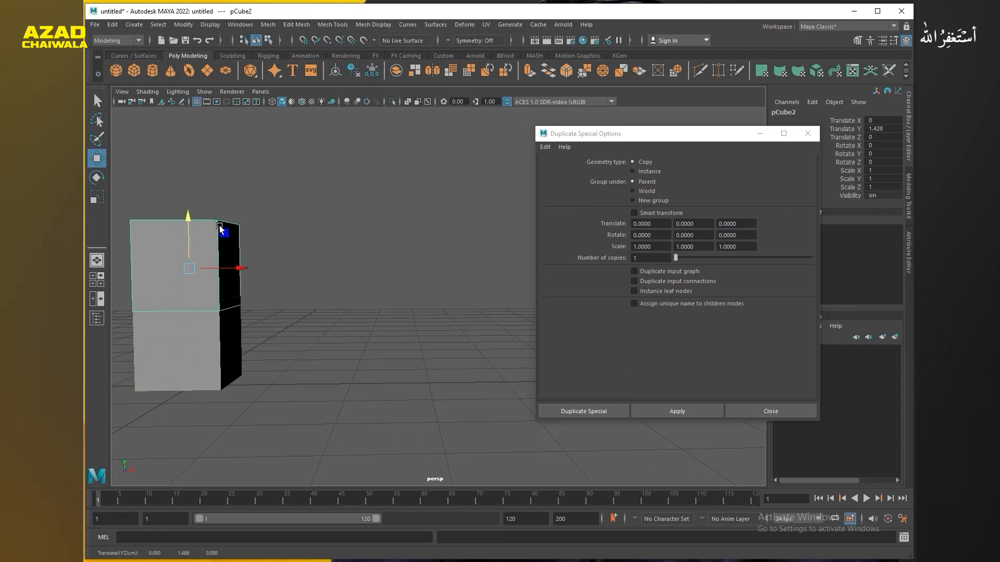
key(ctrl+z)
key(ctrl+z)
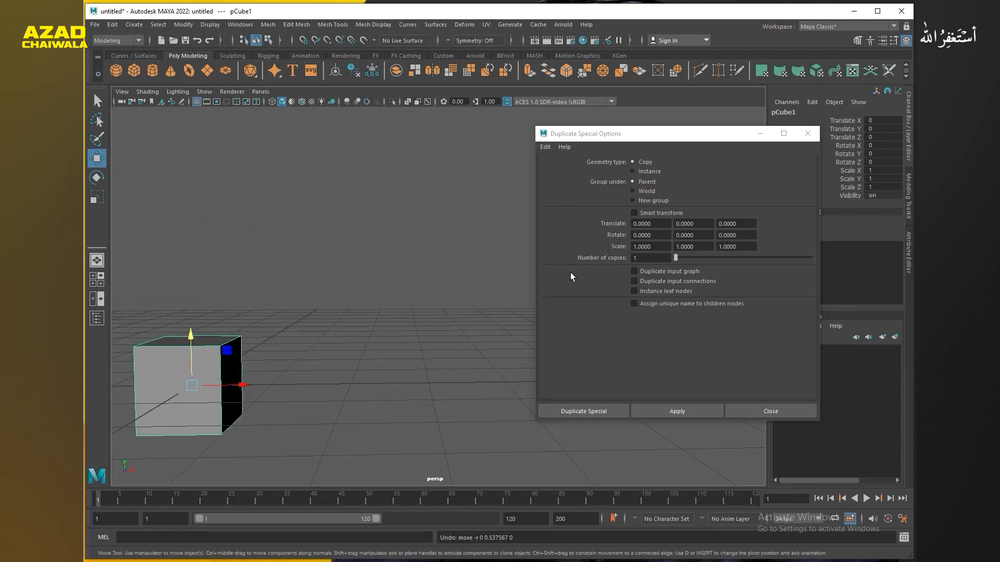
alt+drag(252, 384, 253, 404)
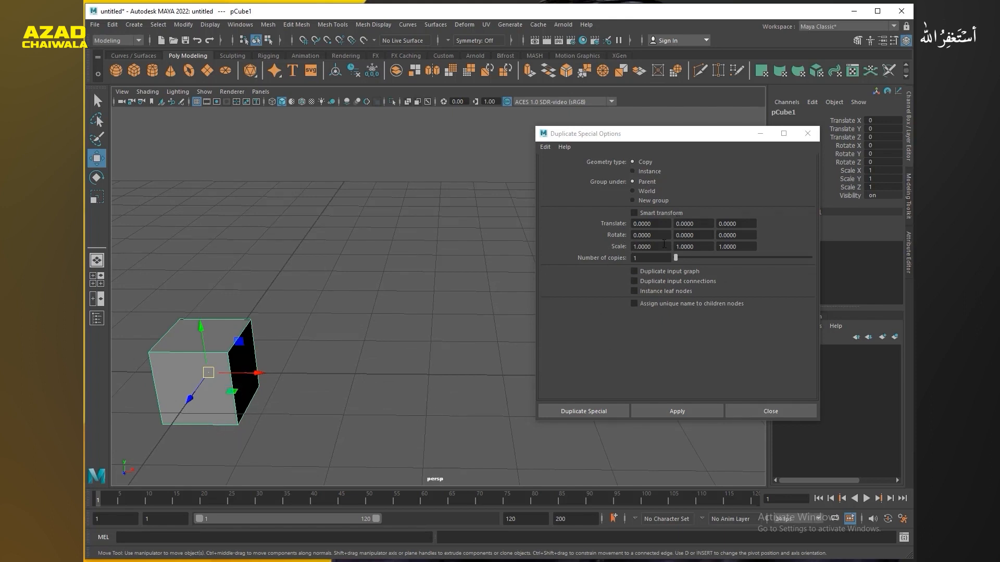
Create 10 copies of the cube with Duplicate Special, each translated 1 unit in X and 1 unit in Y
double_click(651, 257)
text(10)
key(Return)
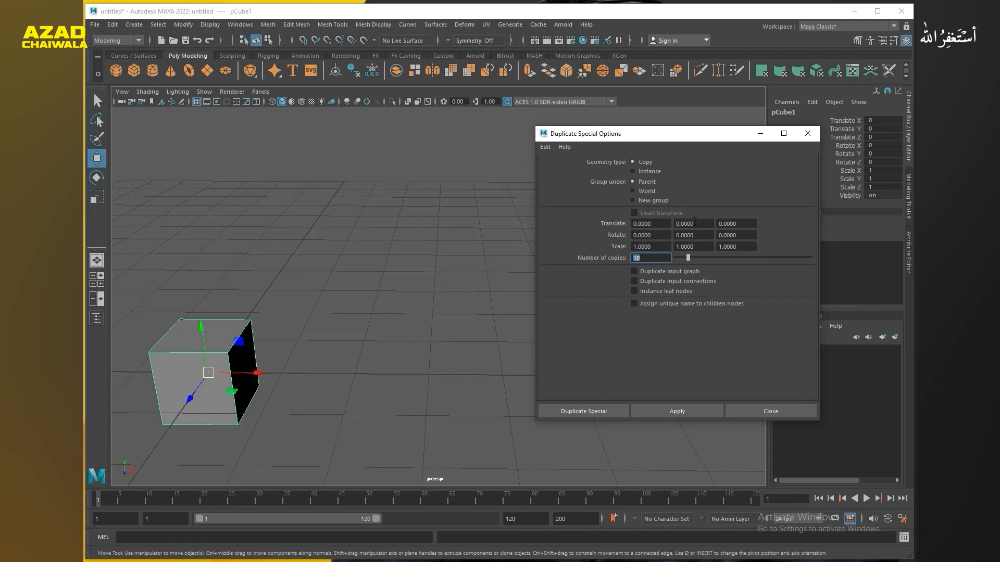
click(657, 225)
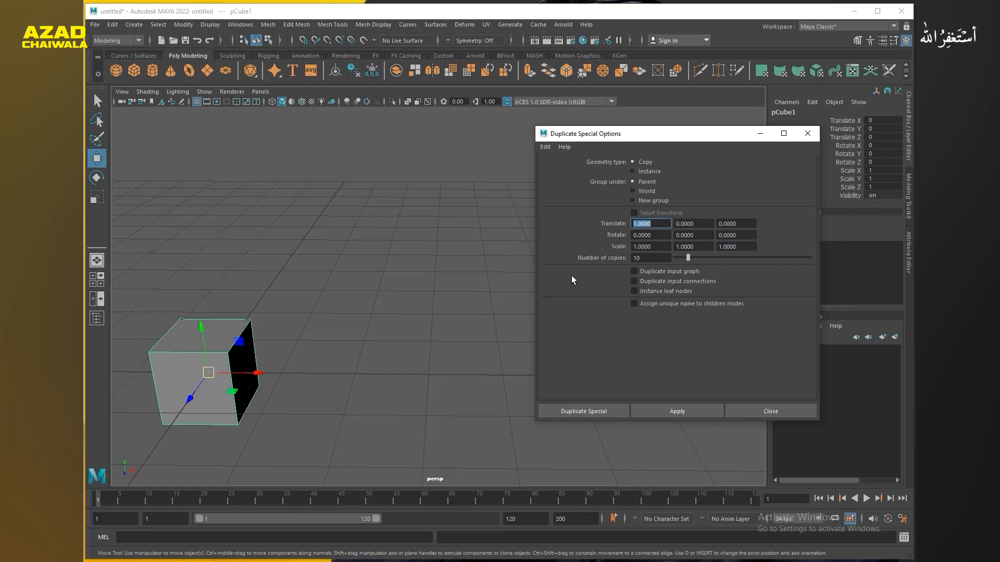
key(Tab)
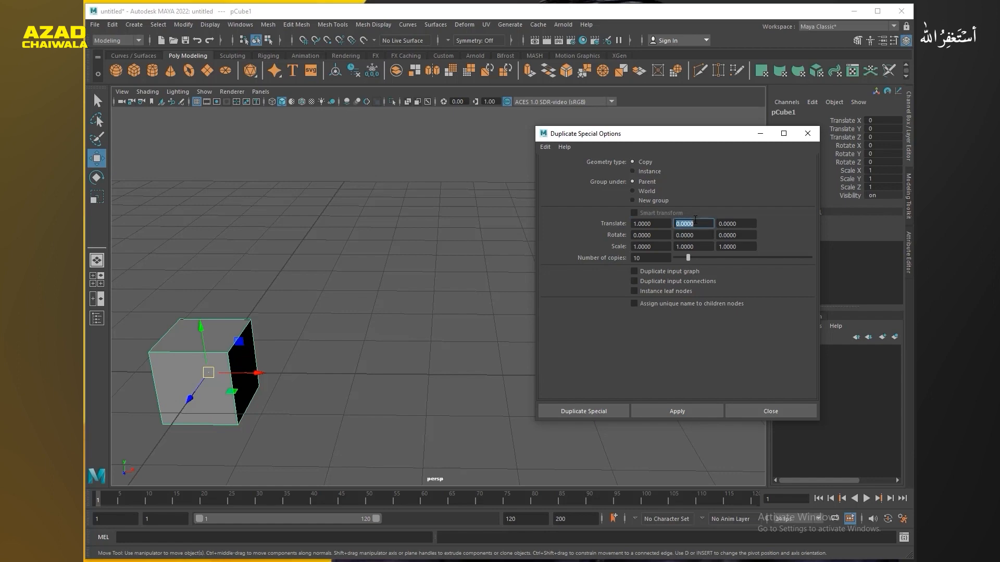
text(1)
key(Return)
click(702, 411)
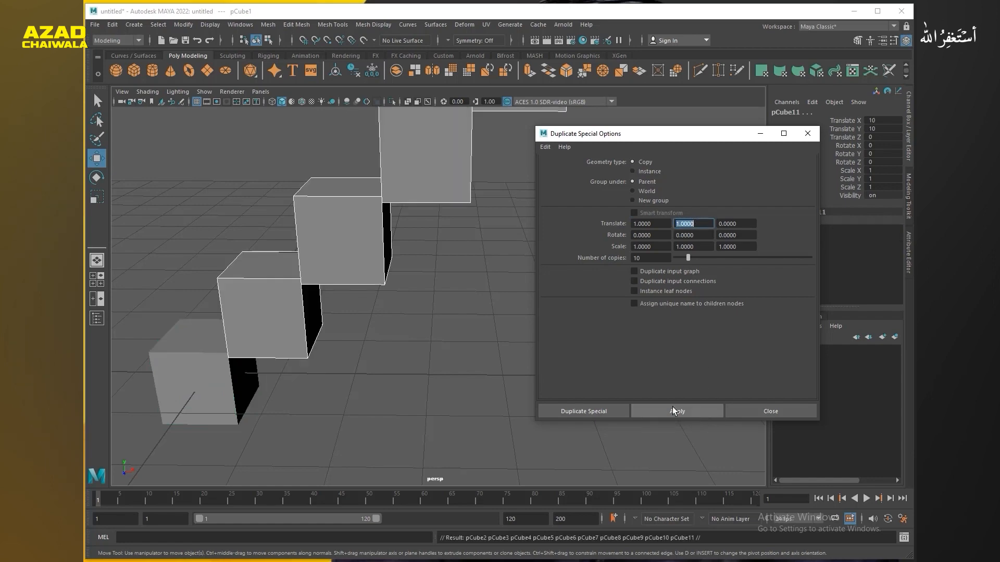
Inspect the staircase of copied cubes and undo its creation
alt+drag(470, 378, 435, 356)
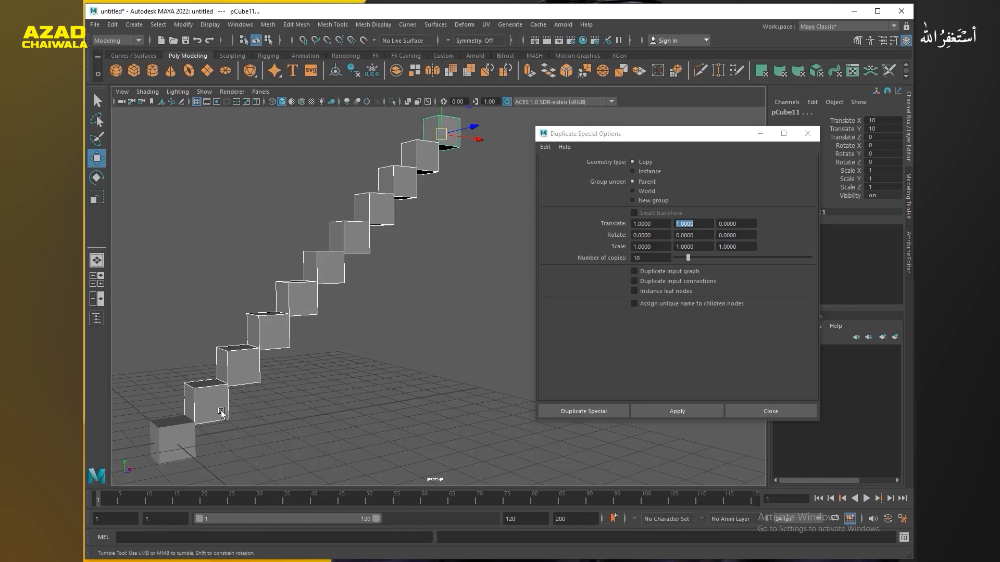
alt+drag(220, 410, 229, 407)
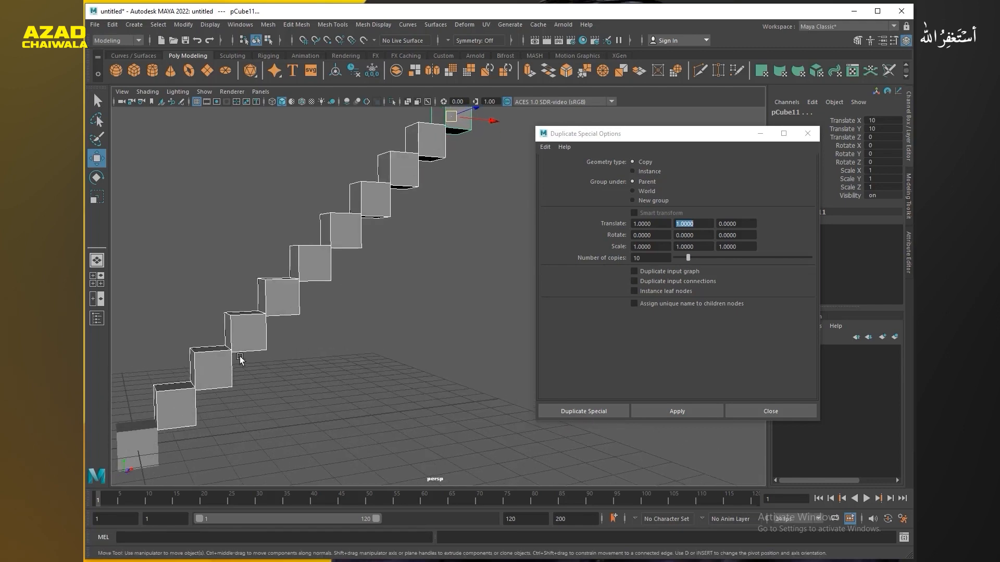
alt+drag(482, 214, 419, 229)
key(ctrl+z)
alt+drag(401, 350, 468, 271)
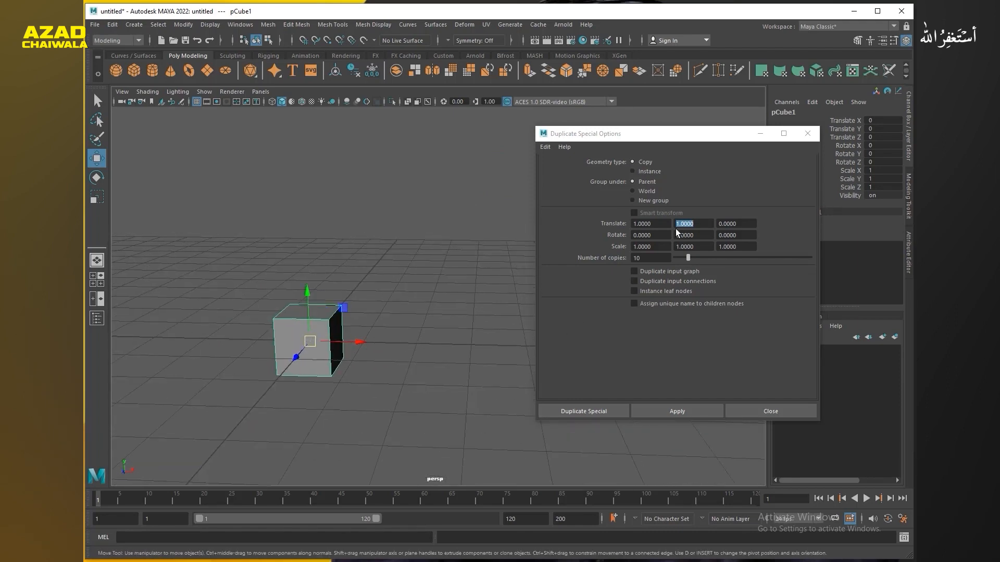
Set the duplicate rotation to 1 in X and 1 in Y, and create the 10 rotated copies
click(652, 235)
click(691, 235)
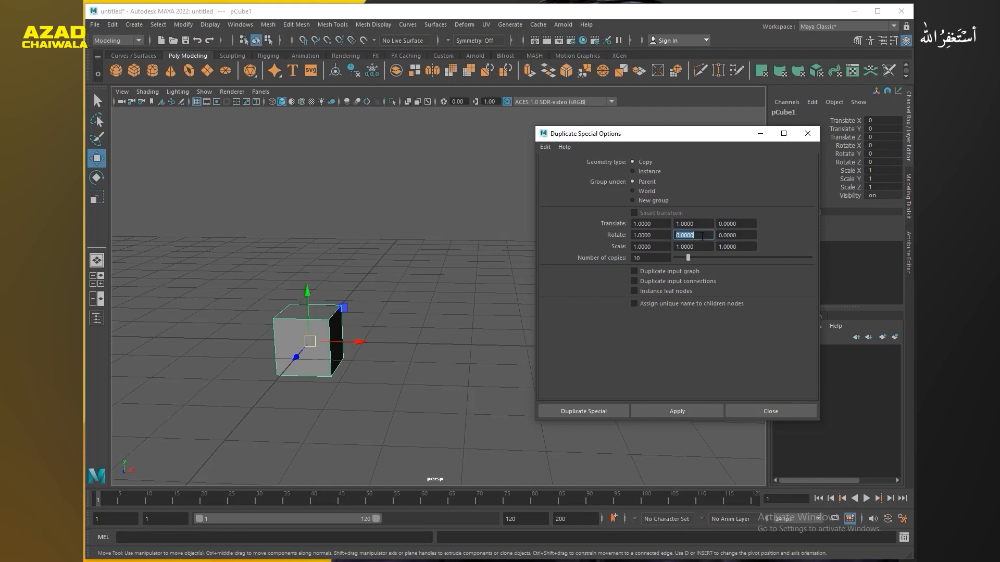
text(1)
key(Return)
click(677, 412)
alt+drag(384, 354, 477, 339)
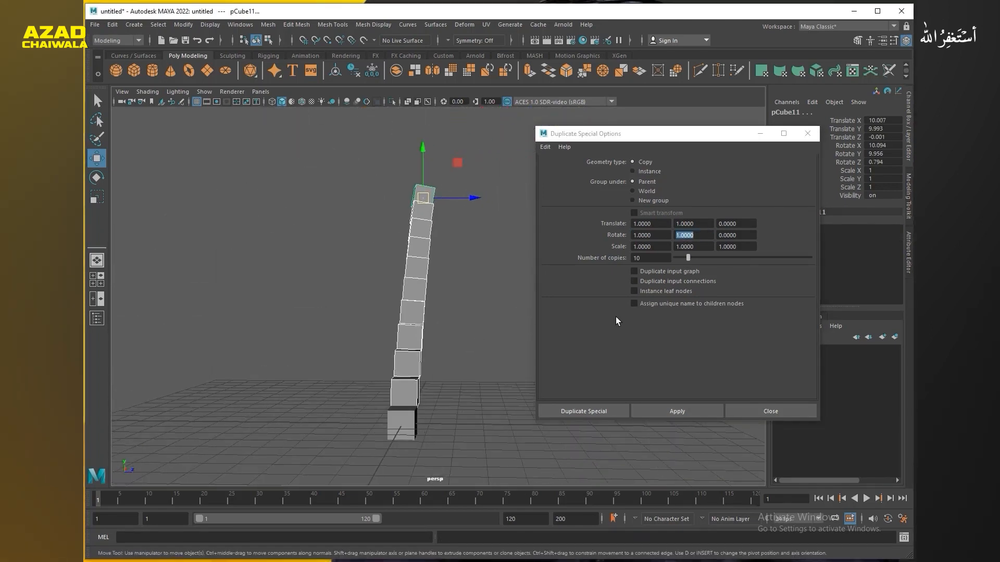
Undo the creation of the rotated copies
key(ctrl+z)
key(ctrl+z)
key(ctrl+z)
key(ctrl+z)
key(ctrl+z)
key(ctrl+z)
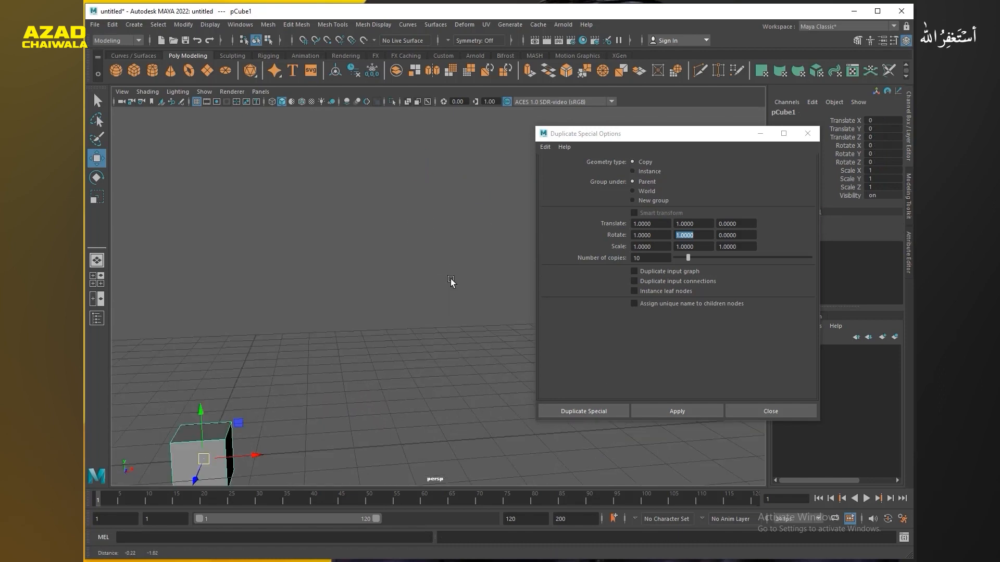
key(ctrl+z)
Set the duplicate scale to 2 in X and 1 in Y, and create the 10 progressively stretched copies
click(660, 247)
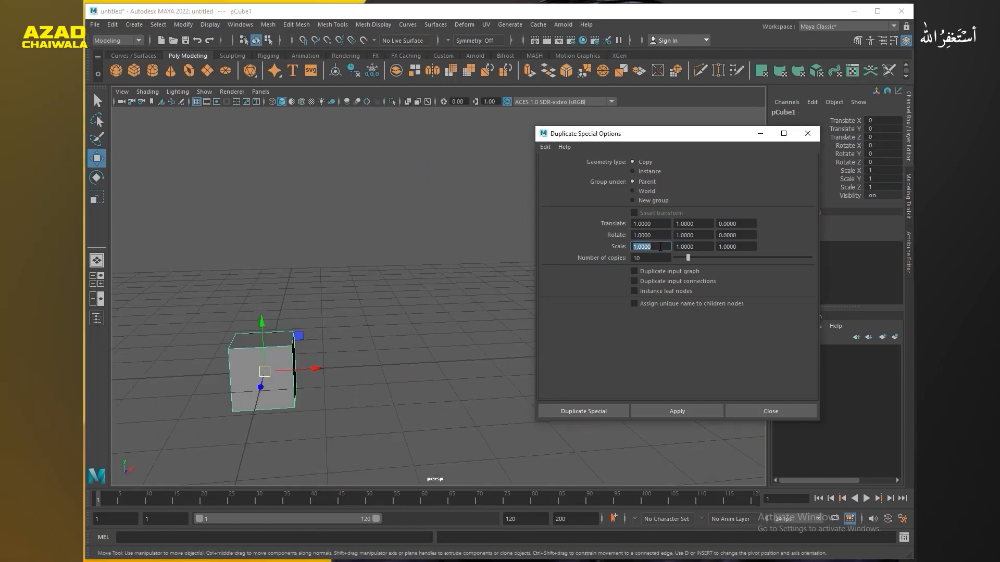
click(702, 248)
text(1)
key(Return)
text(1)
key(Return)
click(663, 245)
click(661, 412)
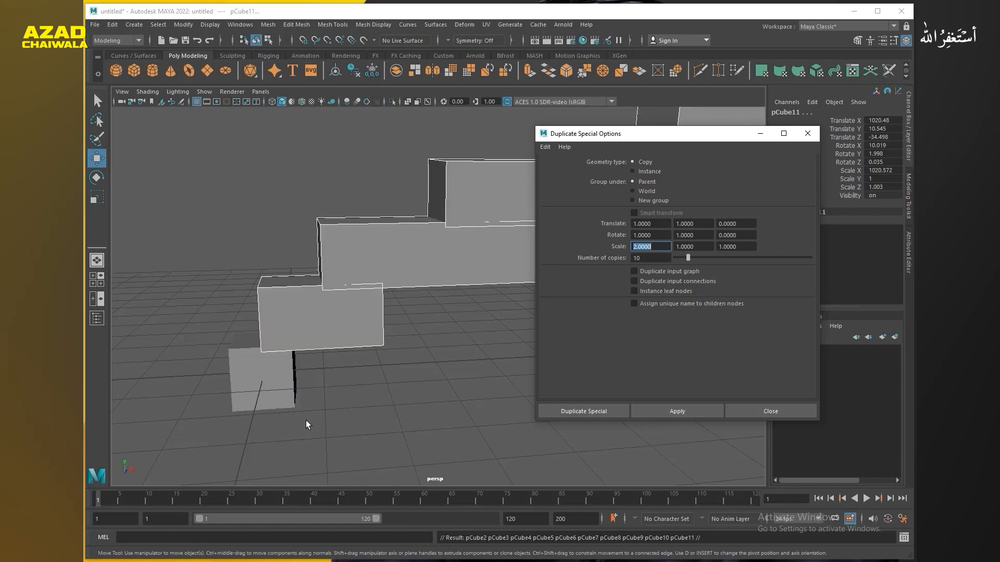
Undo the creation of the stretched copies and reset the Duplicate Special options to their defaults
alt+drag(305, 421, 231, 378)
key(ctrl+z)
scroll(257, 384, down, 5)
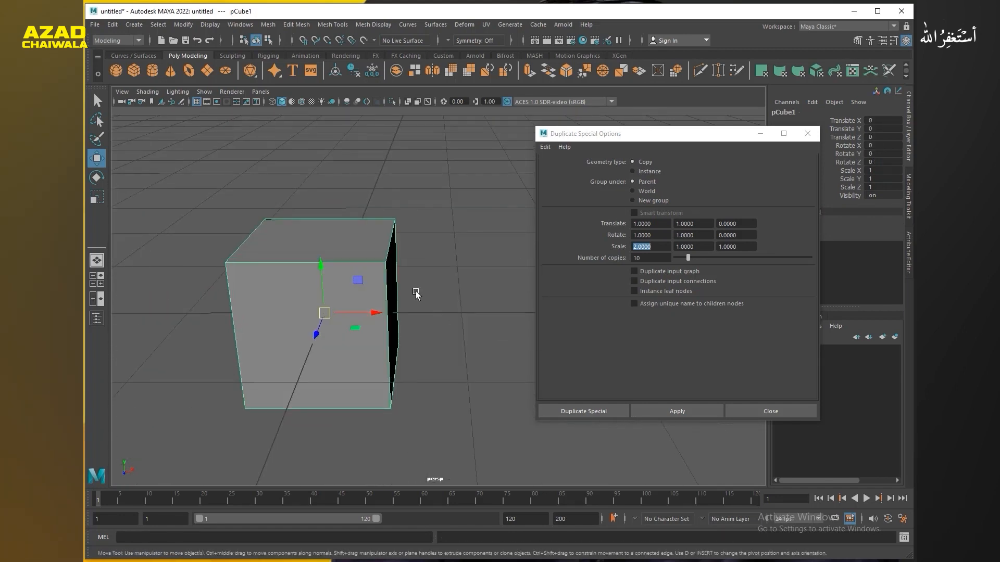
click(542, 147)
click(584, 167)
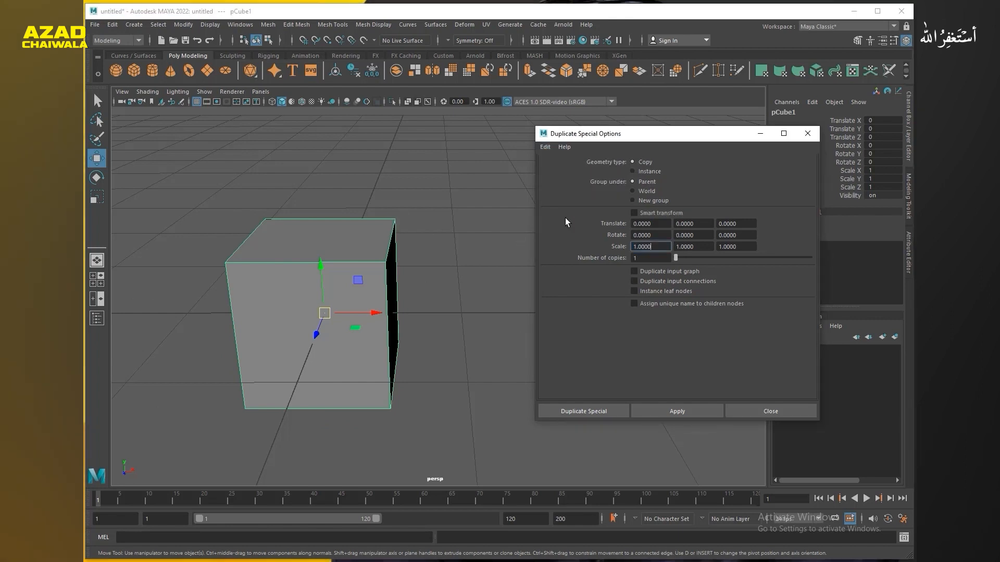
alt+drag(453, 237, 429, 213)
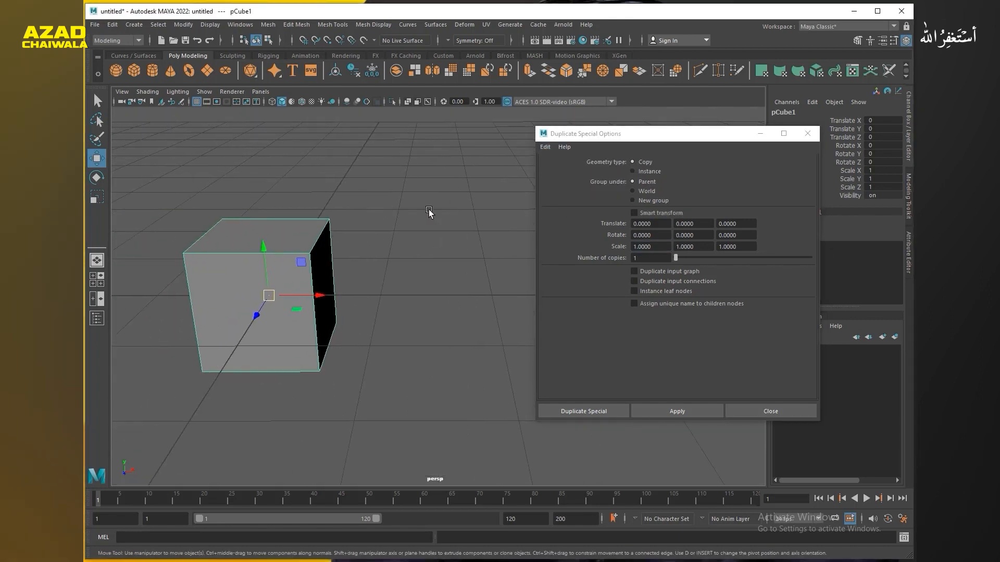
Create one duplicate of the cube with the Instance geometry type and move it along X to about 1.571
click(642, 172)
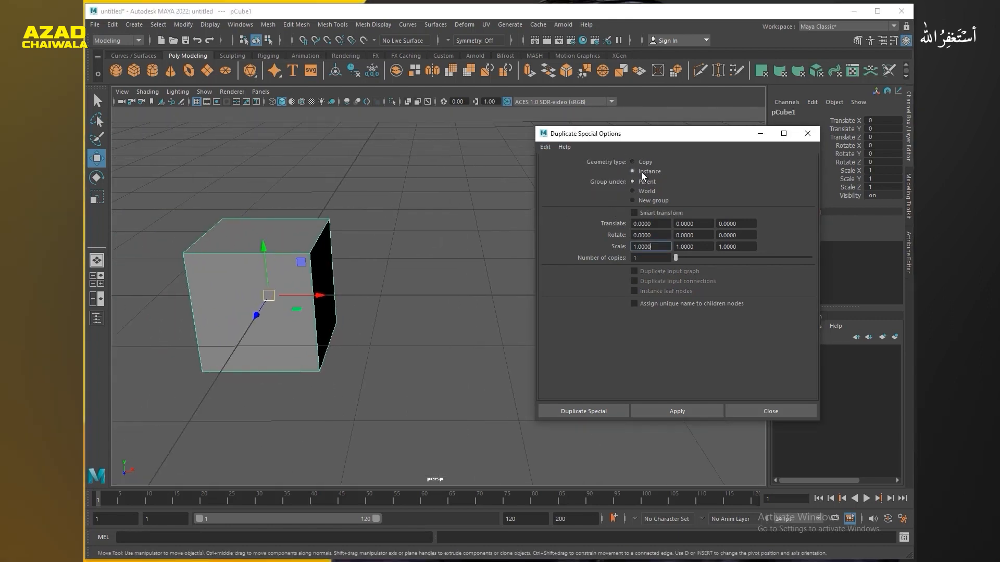
click(657, 408)
drag(318, 295, 383, 308)
alt+middle_drag(383, 308, 316, 307)
drag(691, 139, 629, 136)
Set the instanced cube's Subdivisions Height to 10 and select the original cube to compare its subdivisions
click(793, 229)
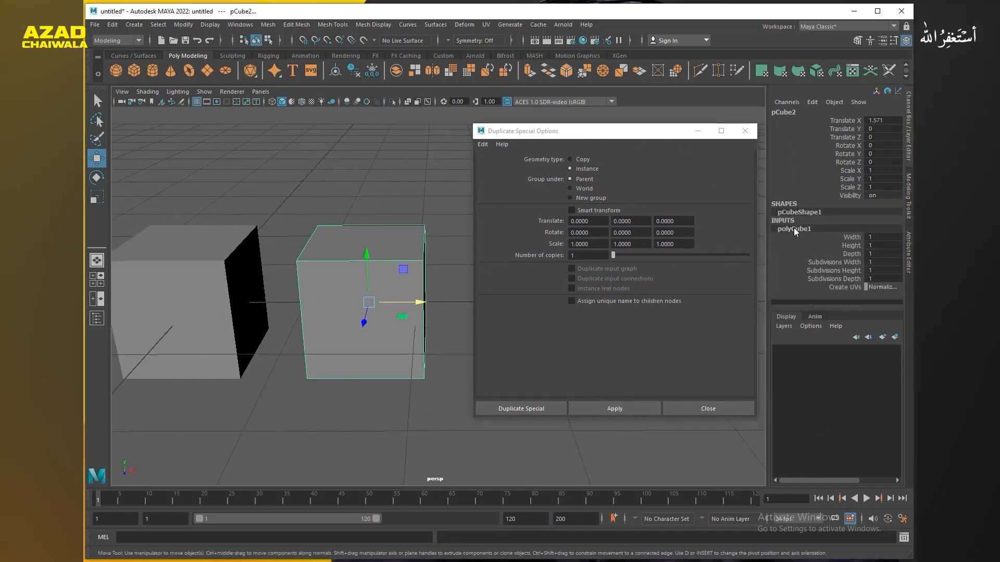
click(833, 270)
middle_drag(441, 312, 217, 320)
click(217, 319)
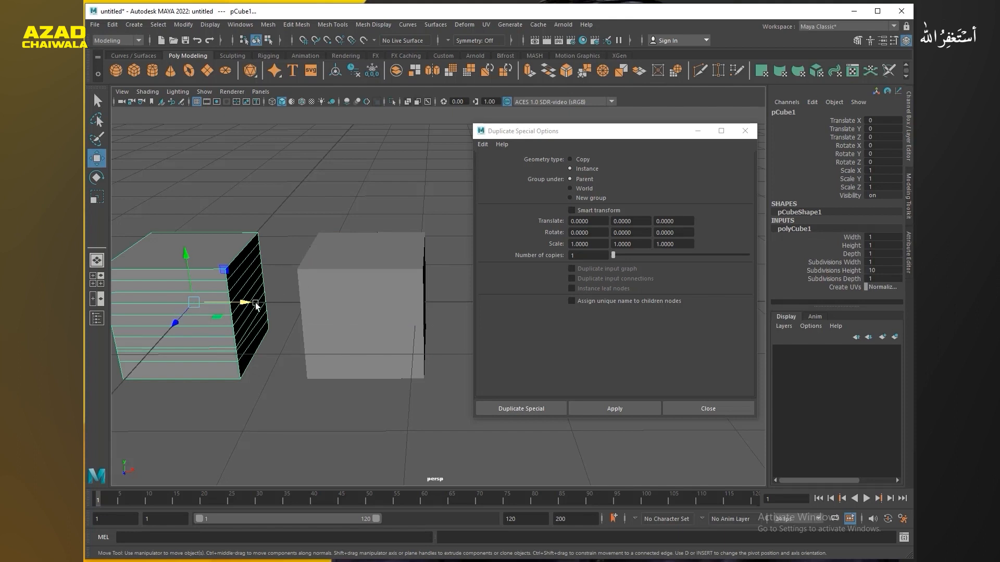
Undo the selection of the original cube and reset the Duplicate Special options to their defaults
key(ctrl+z)
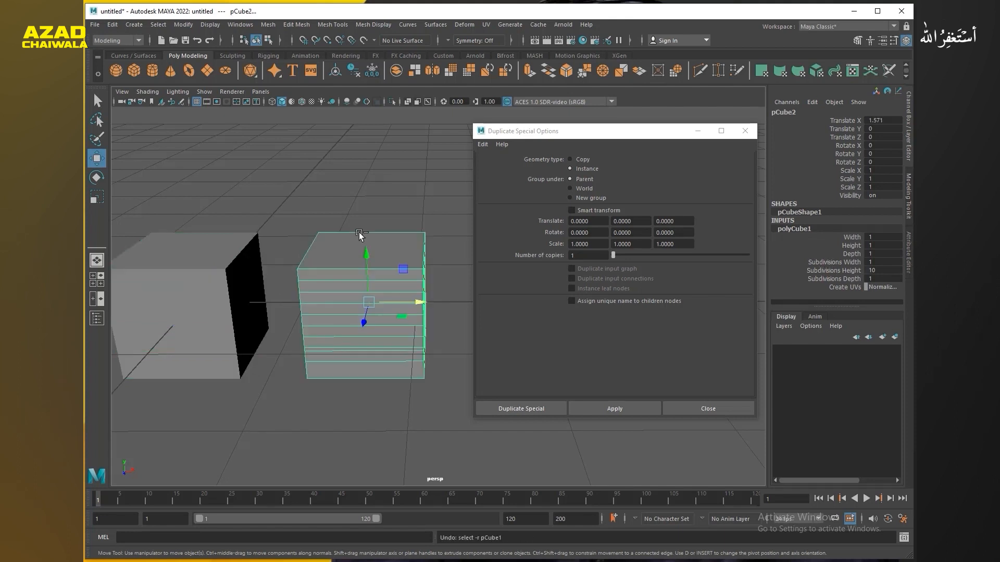
click(483, 144)
click(520, 165)
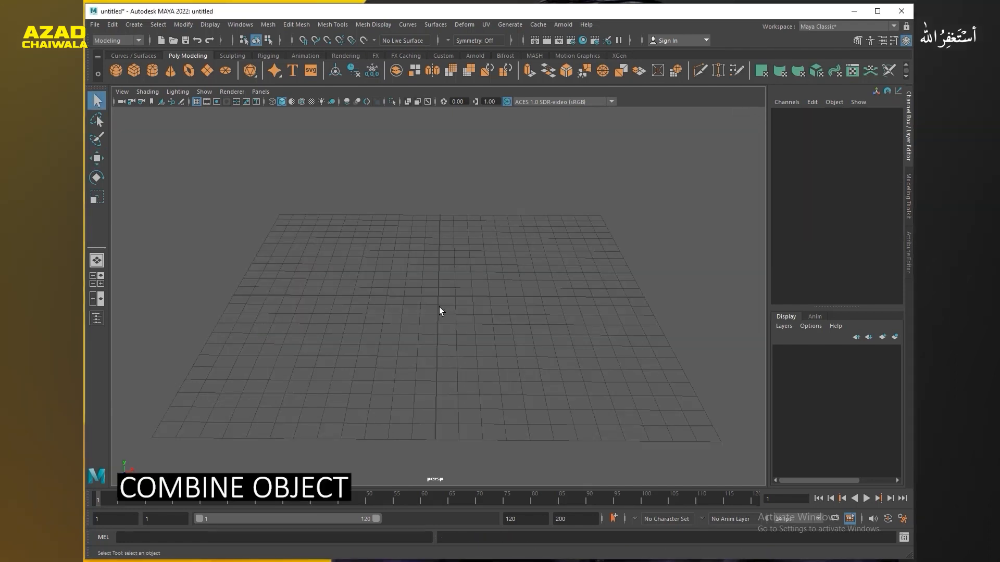
click(271, 24)
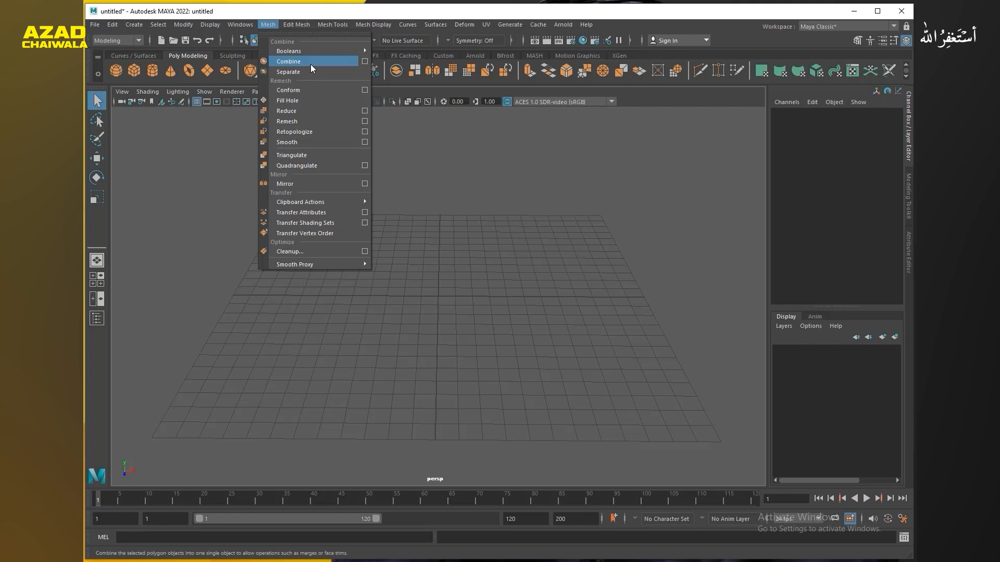
key(Escape)
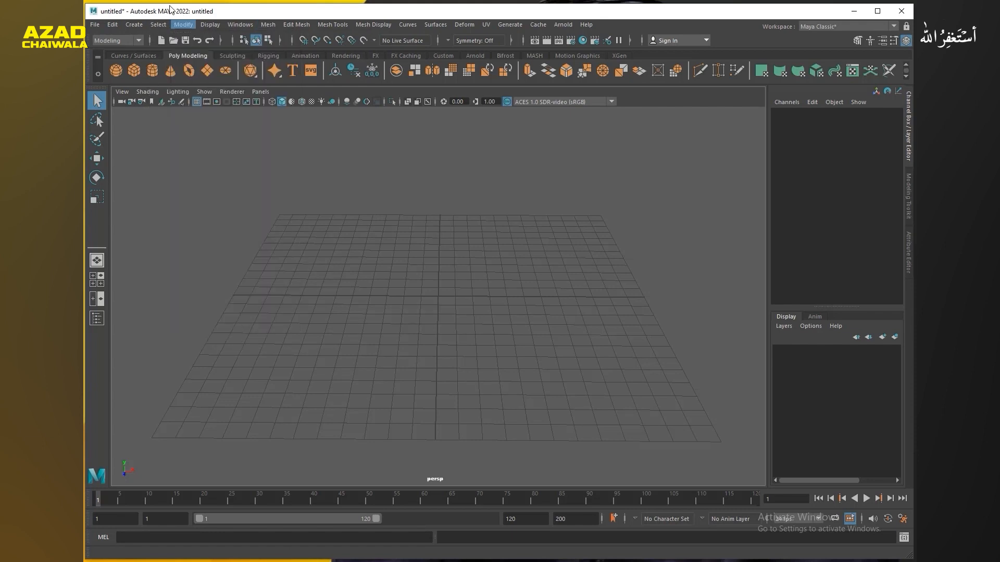
Create a polygon cylinder, cube and sphere and space them apart along X, with the cylinder at about 2.434
click(151, 74)
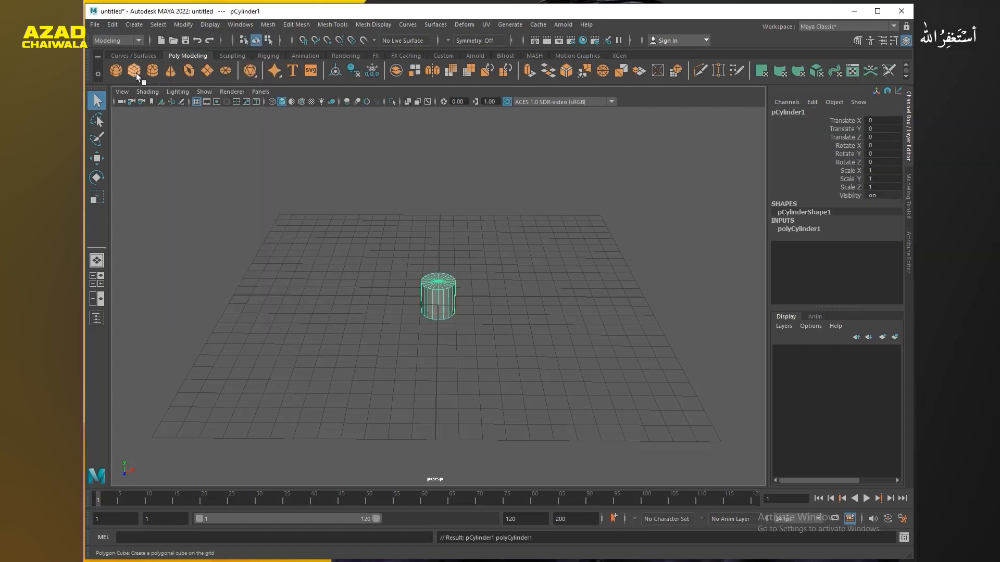
click(116, 71)
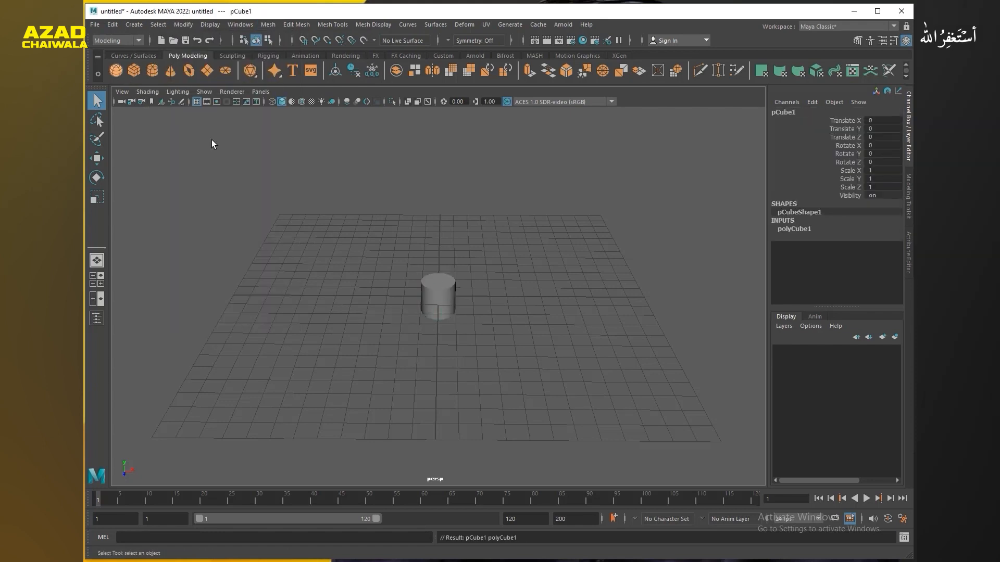
key(w)
scroll(401, 272, up, 3)
drag(483, 296, 411, 295)
click(451, 277)
drag(510, 298, 389, 306)
scroll(499, 320, up, 3)
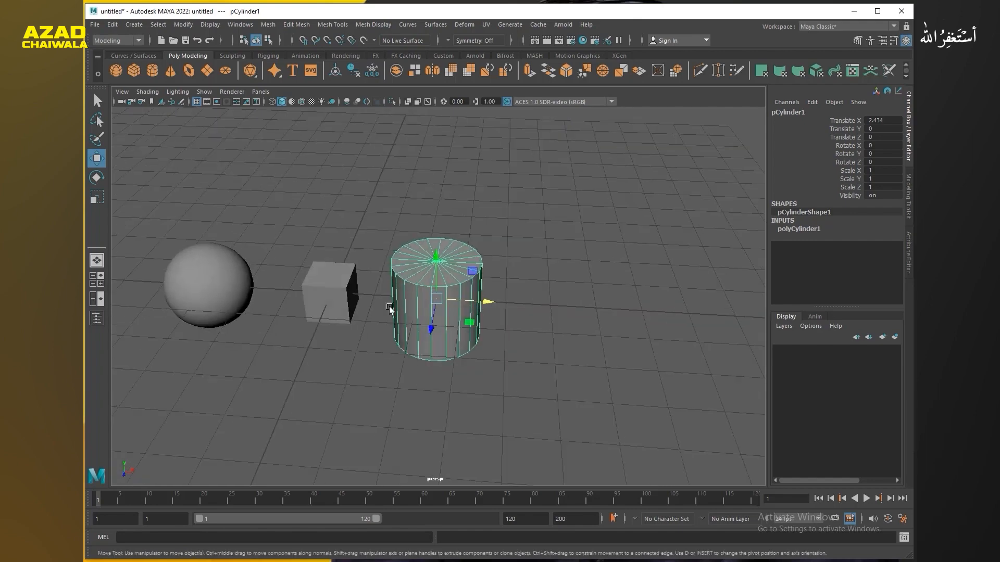
Set the cylinder's Subdivisions Axis to 30
alt+right_drag(388, 306, 401, 281)
alt+drag(401, 281, 552, 276)
click(799, 229)
click(844, 253)
middle_drag(604, 263, 671, 261)
click(882, 255)
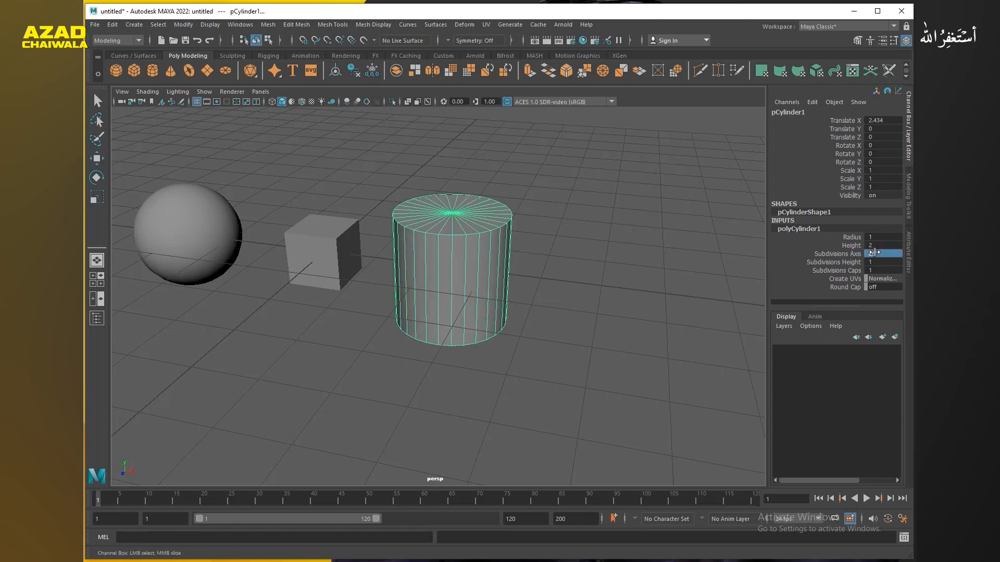
text(30)
key(Return)
Scale the cylinder along Y to about 1.76
text(r)
click(456, 217)
key(r)
drag(451, 224, 454, 187)
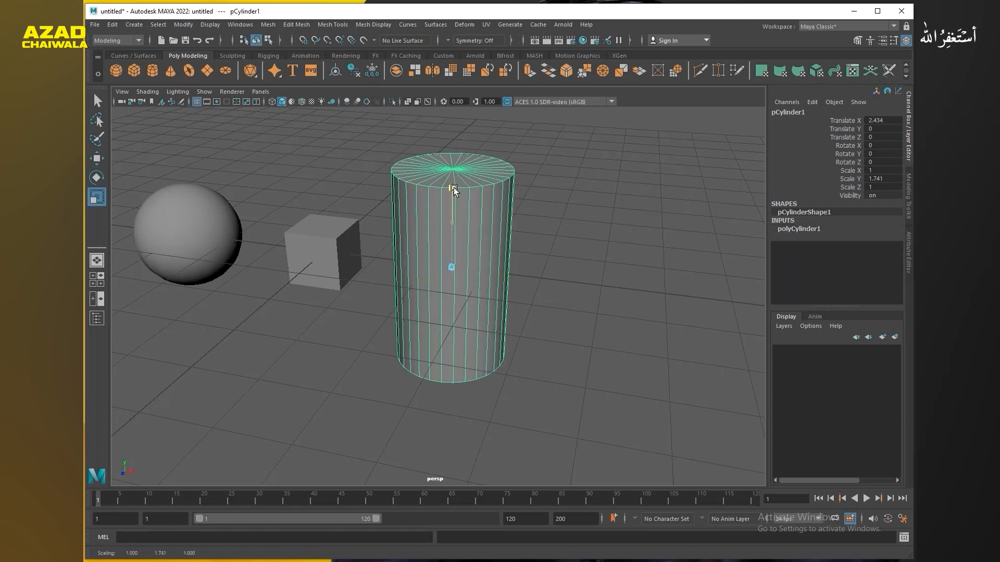
Lay the cylinder on its side by setting its Rotate Z to 90
alt+right_drag(453, 188, 464, 227)
key(e)
drag(463, 236, 511, 248)
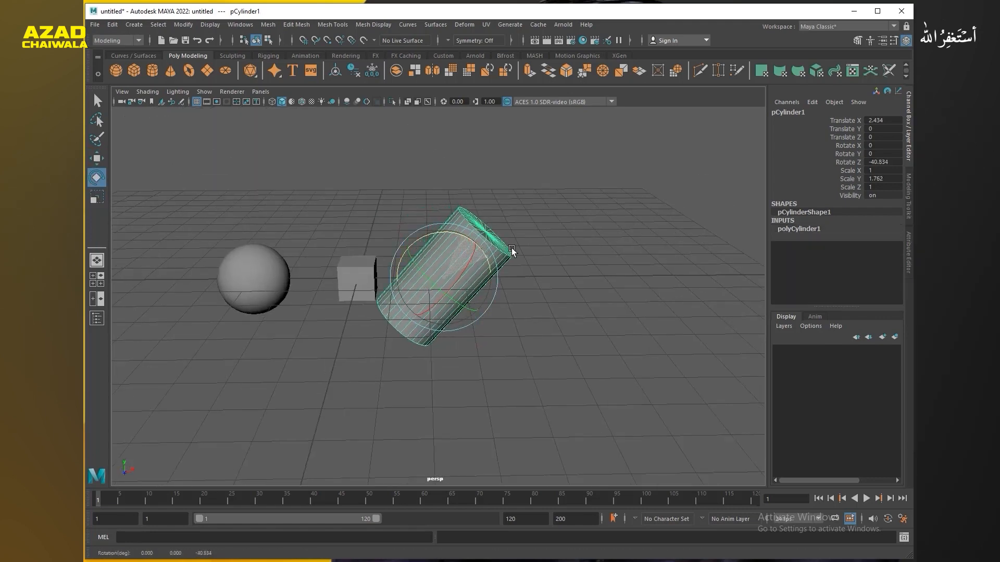
click(884, 163)
text(90)
key(Return)
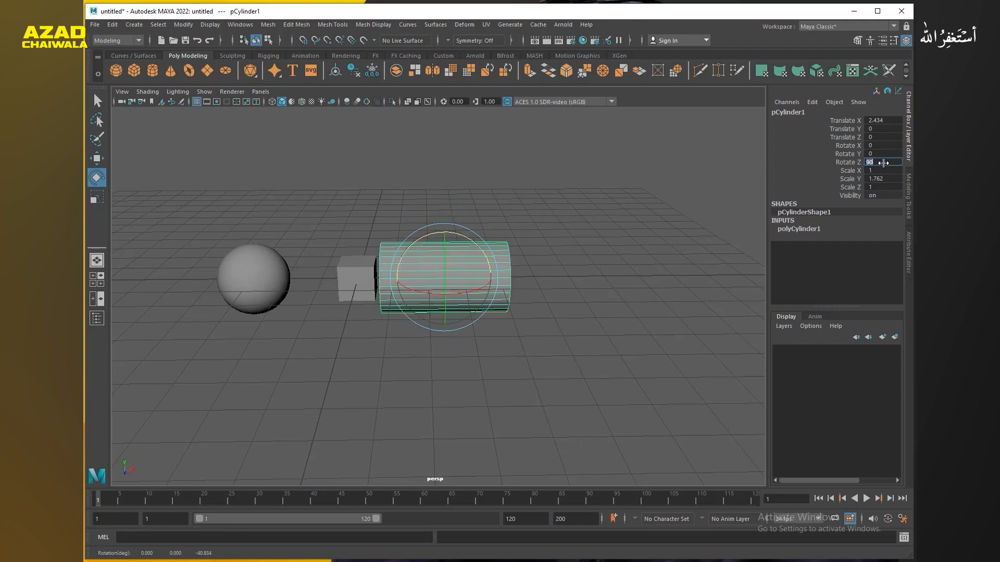
alt+drag(543, 284, 502, 299)
alt+right_drag(502, 299, 526, 294)
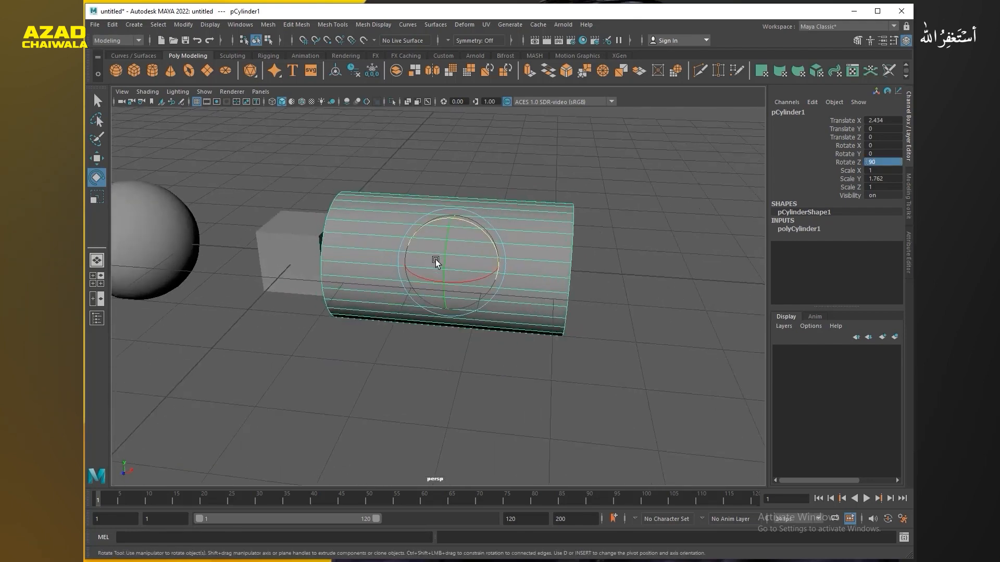
Delete the cube and move the sphere along X to about 0.293, against the near end of the cylinder
alt+middle_drag(435, 261, 526, 310)
alt+right_drag(526, 310, 461, 297)
click(396, 291)
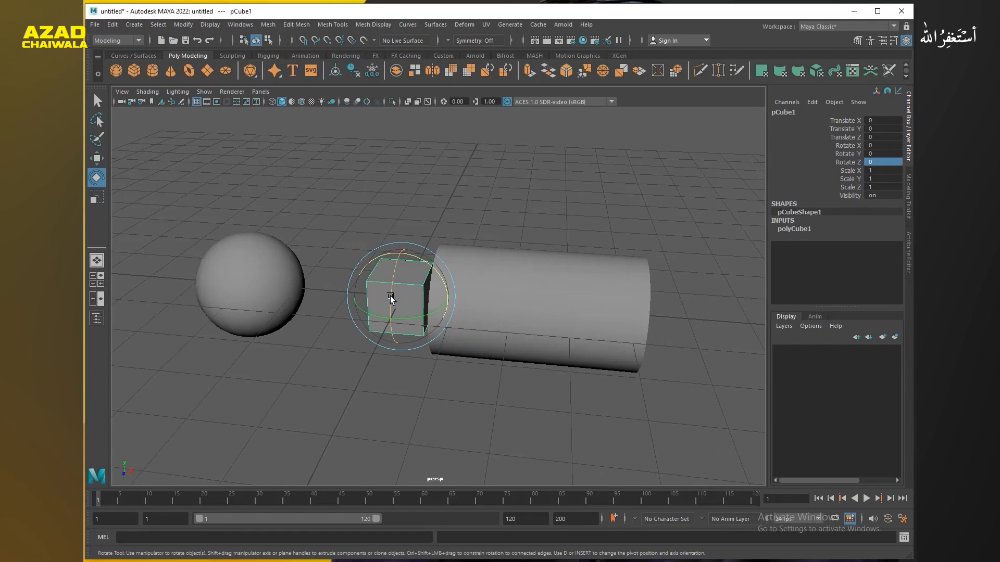
key(Delete)
click(295, 267)
key(w)
drag(288, 281, 480, 312)
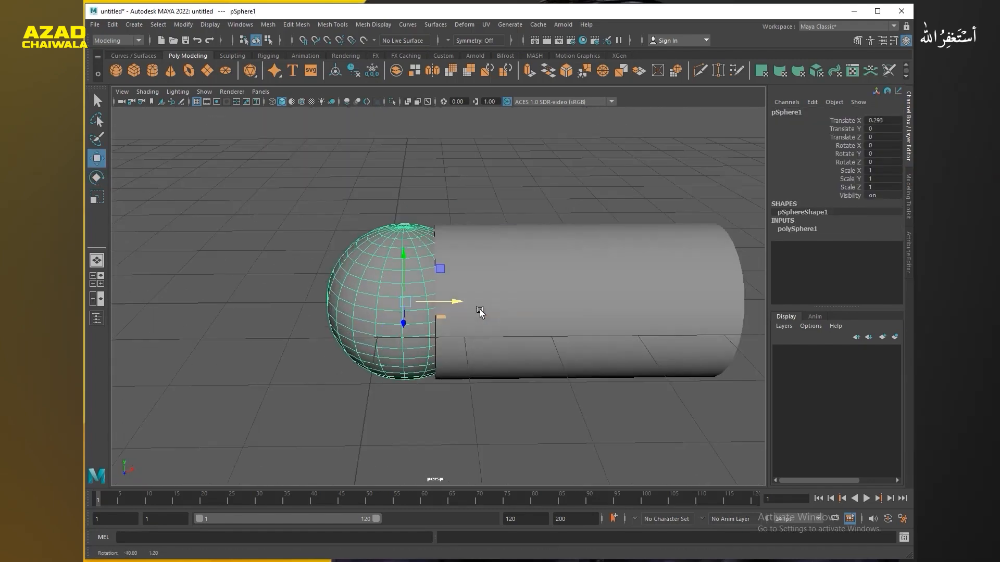
Scale the sphere uniformly to about 1.604 and shift it along X to about -0.458
key(r)
drag(411, 304, 480, 336)
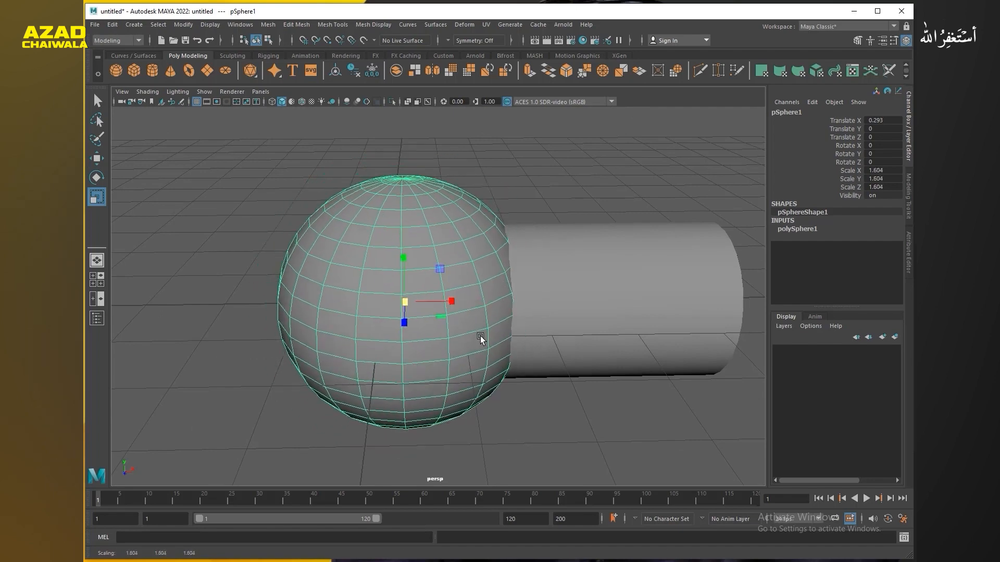
key(w)
drag(451, 300, 415, 275)
Select all faces of the cylinder's free end cap, move them outward along X to lengthen the cylinder, and return to object mode
click(460, 257)
right_drag(461, 258, 461, 277)
alt+drag(484, 292, 447, 289)
click(449, 287)
key(q)
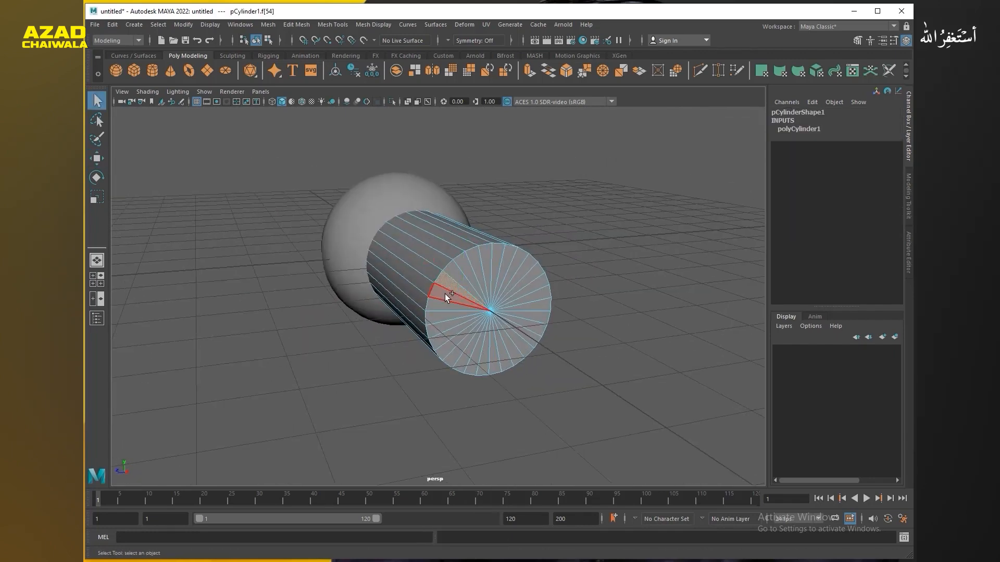
shift+click(445, 297)
drag(499, 333, 499, 333)
mouse_move(498, 333)
alt+mouse_down()
mouse_move(458, 333)
mouse_move(476, 384)
mouse_move(507, 323)
alt+mouse_up()
key(4)
mouse_move(211, 170)
mouse_down()
mouse_move(415, 398)
mouse_move(298, 389)
mouse_move(401, 404)
mouse_move(511, 376)
mouse_up()
key(5)
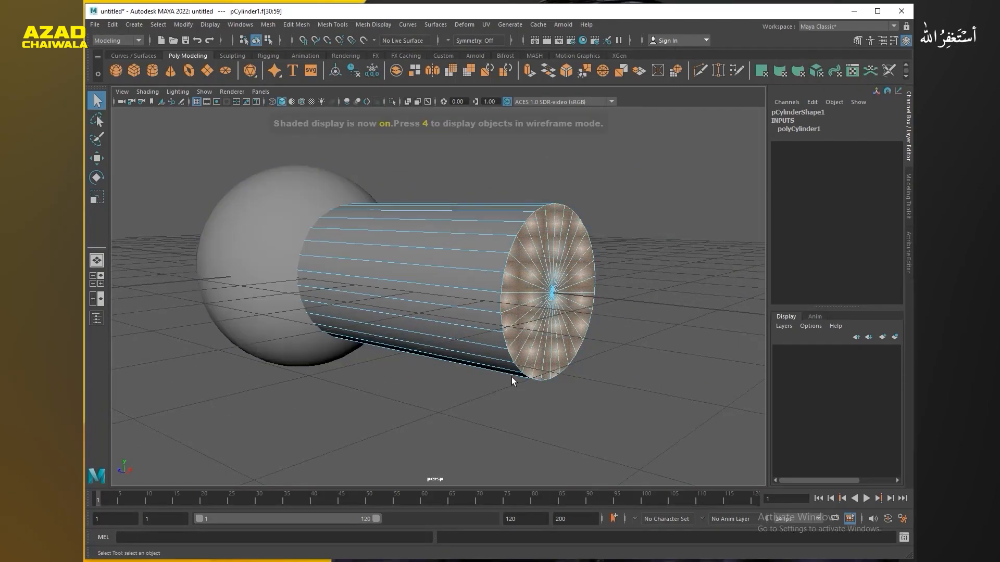
mouse_move(511, 377)
alt+right_down()
mouse_move(262, 345)
mouse_move(410, 361)
alt+right_up()
alt+drag(410, 361, 520, 329)
key(w)
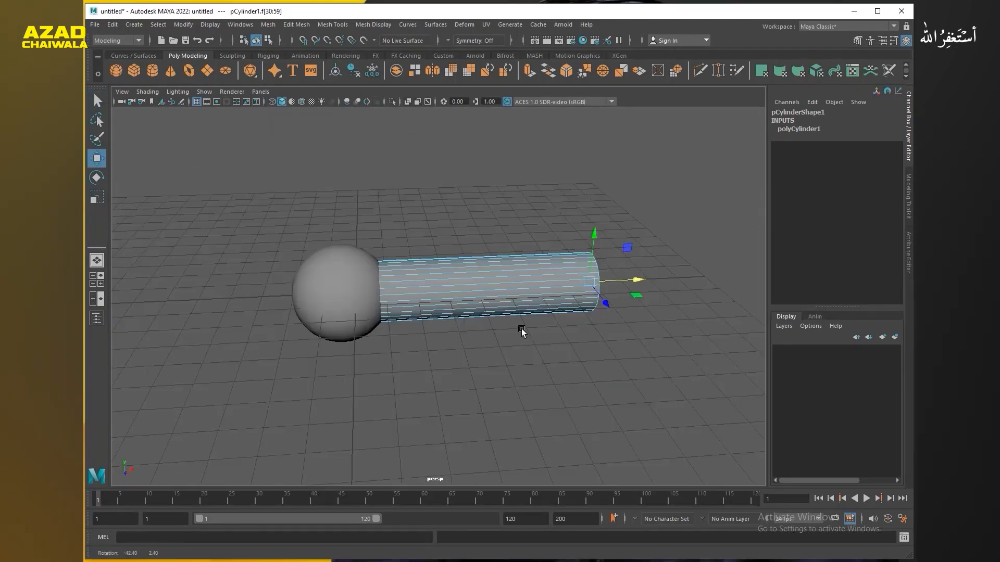
right_click(488, 274)
right_drag(488, 275, 494, 252)
Duplicate the sphere and move the copy along X to about 8.982, onto the cylinder's other end
alt+drag(494, 253, 436, 314)
click(332, 251)
key(ctrl+d)
alt+right_drag(439, 328, 580, 307)
alt+middle_drag(580, 308, 446, 308)
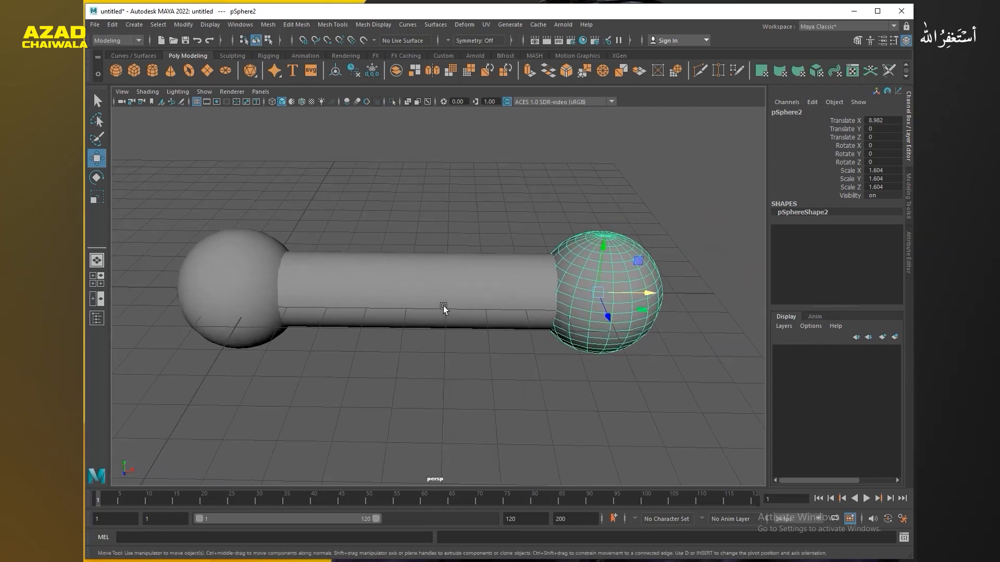
Select the cylinder and both spheres and combine them into one mesh
click(410, 265)
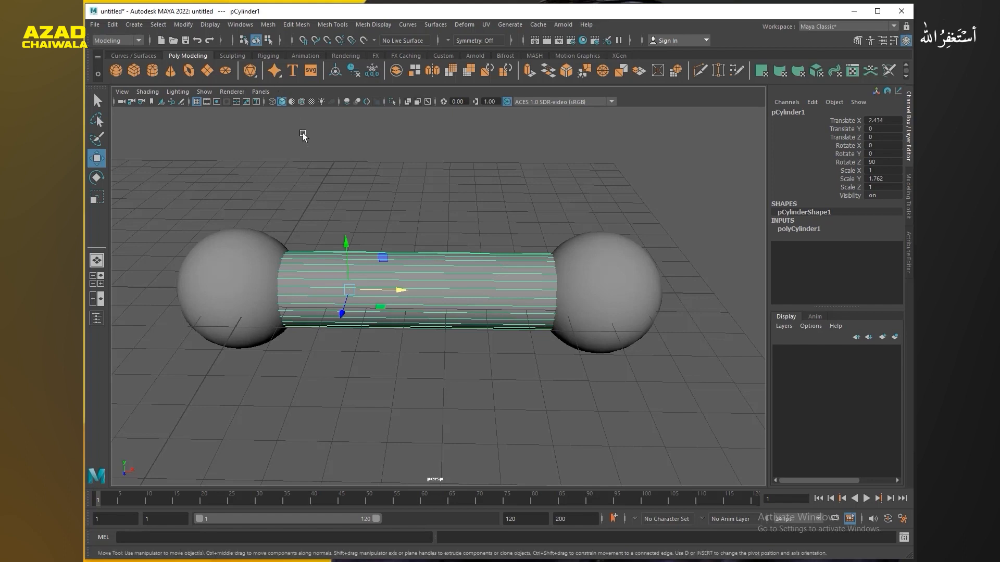
click(226, 262)
ctrl+shift+drag(192, 174, 613, 375)
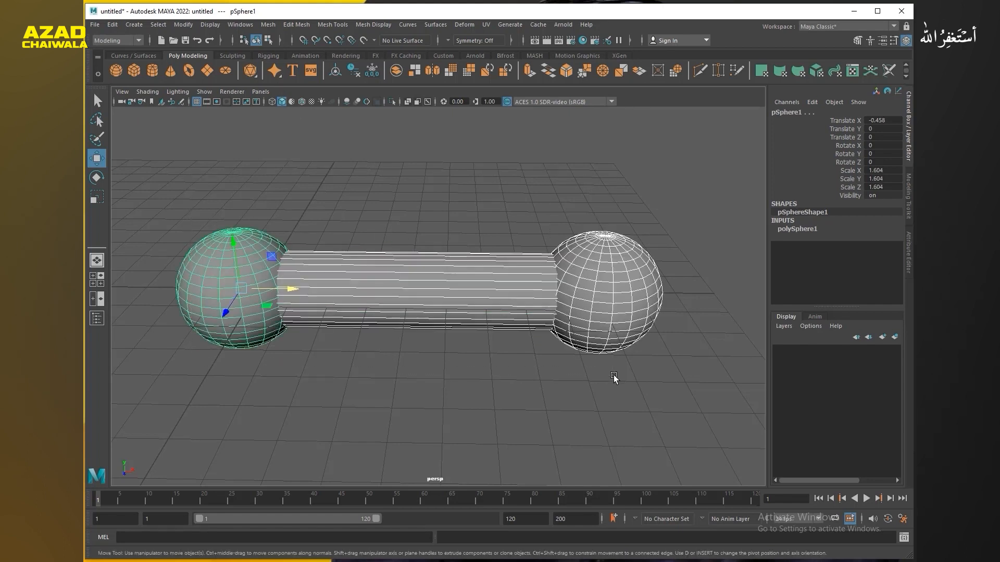
click(262, 25)
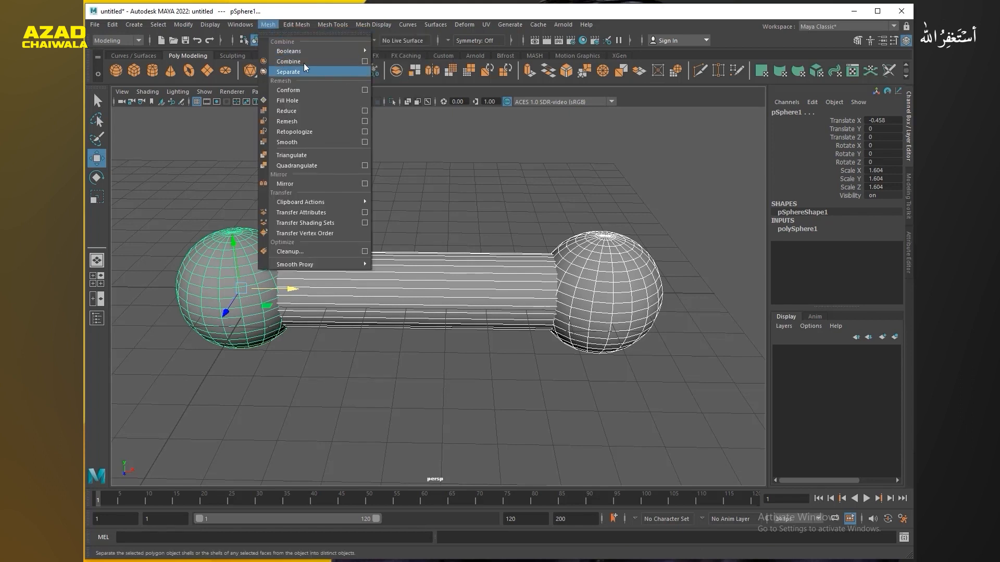
click(356, 61)
alt+drag(491, 262, 420, 289)
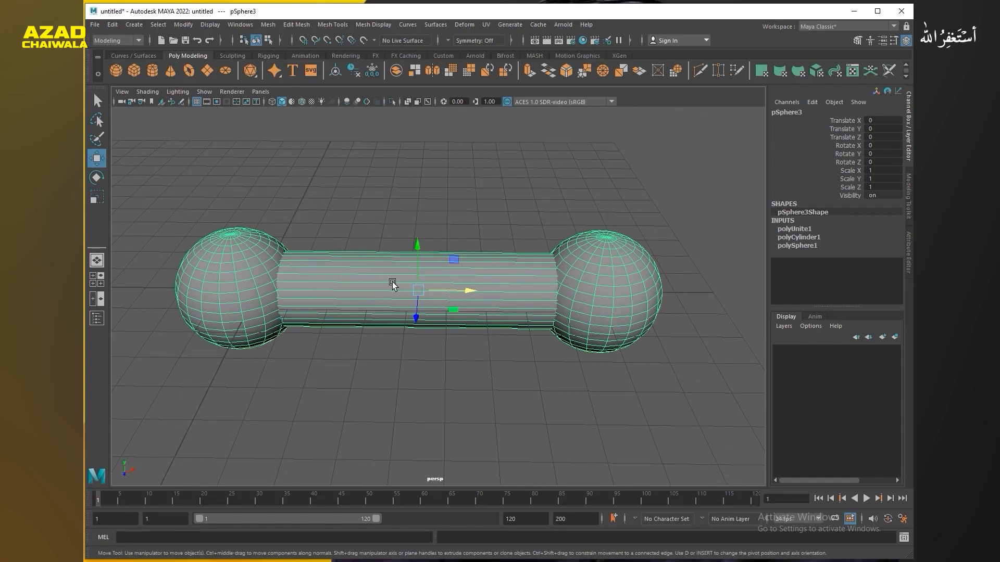
Check the combined object in the Outliner and move the mesh up along Y to about 0.576
click(97, 318)
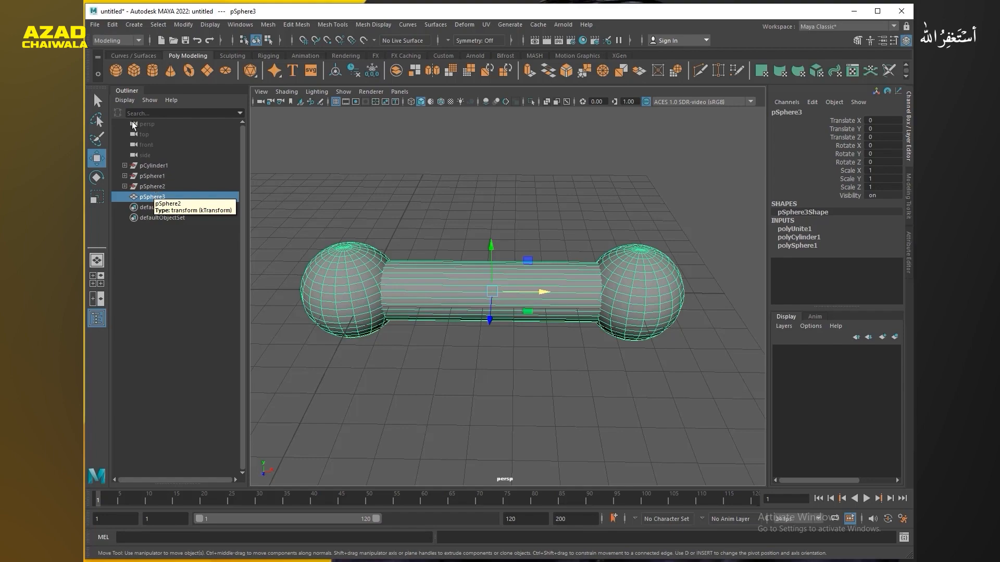
click(97, 318)
mouse_move(421, 257)
mouse_down()
mouse_move(419, 191)
mouse_move(428, 328)
mouse_move(423, 264)
mouse_up()
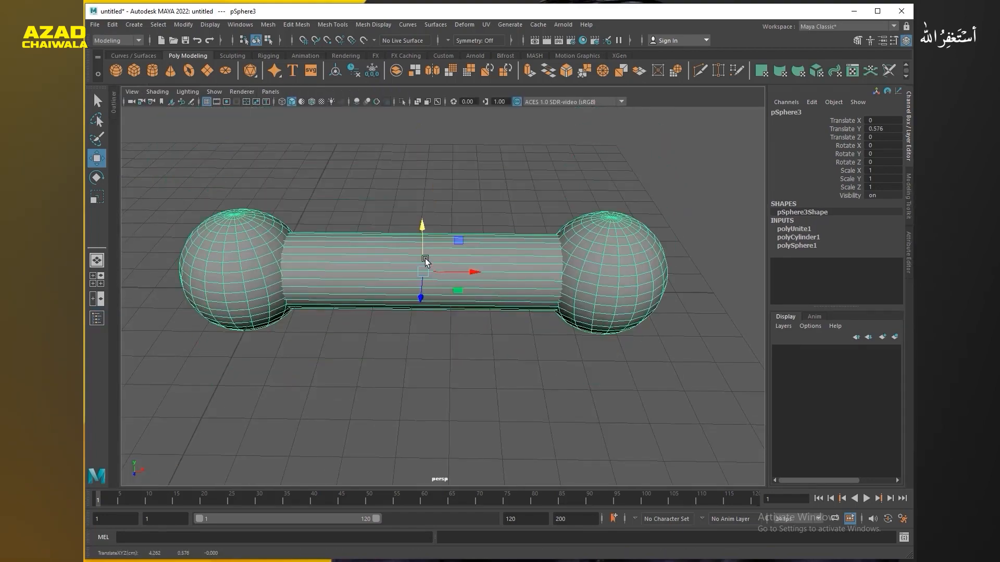
Try rotating and scaling the combined mesh as one object, and undo these transforms
key(e)
drag(421, 299, 261, 224)
key(r)
key(ctrl+z)
key(ctrl+z)
key(ctrl+z)
Examine the leftover original objects in the Outliner, including the transform node nested under pCylinder1
click(122, 117)
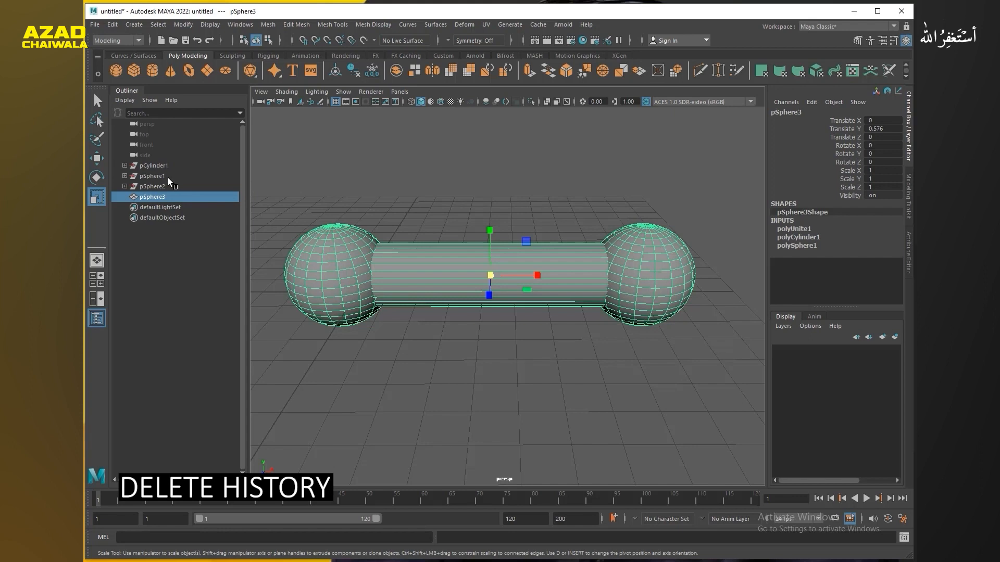
click(134, 165)
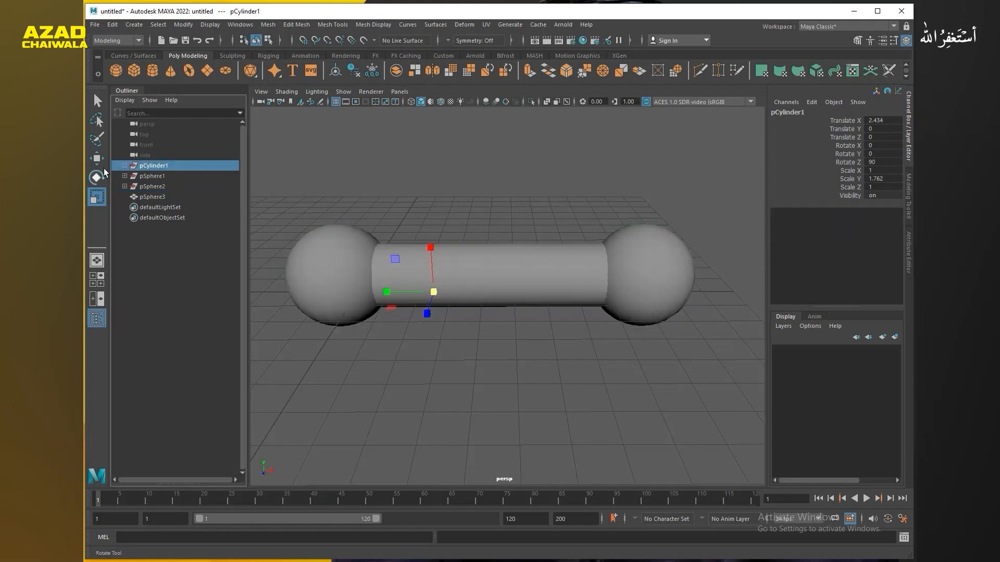
middle_drag(122, 170, 155, 178)
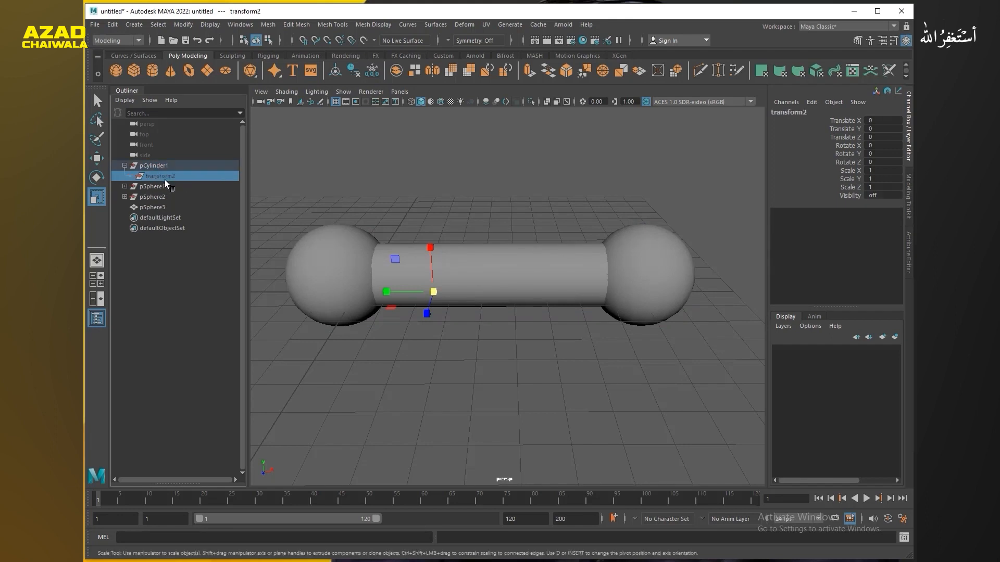
click(125, 166)
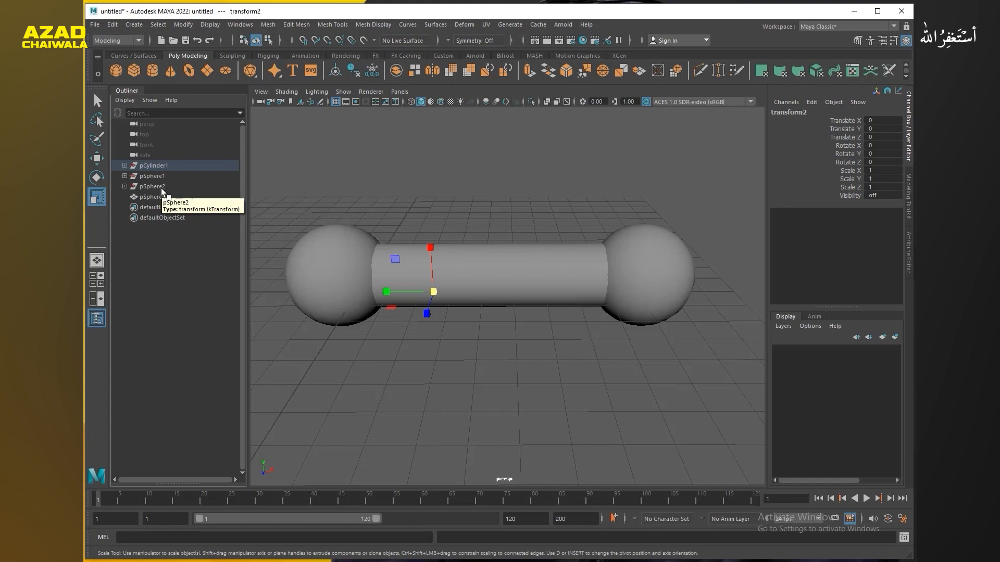
click(162, 185)
shift+click(164, 165)
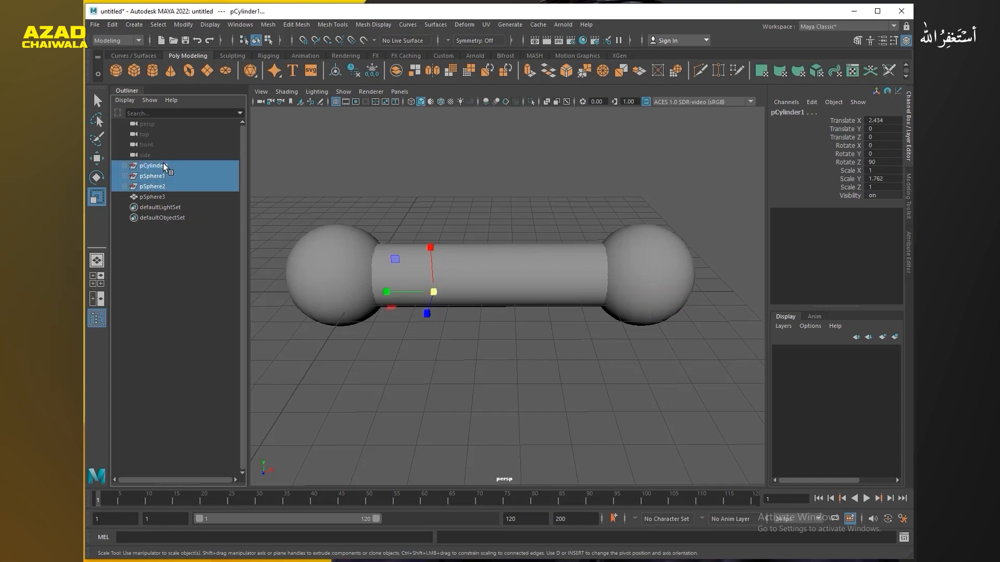
click(167, 192)
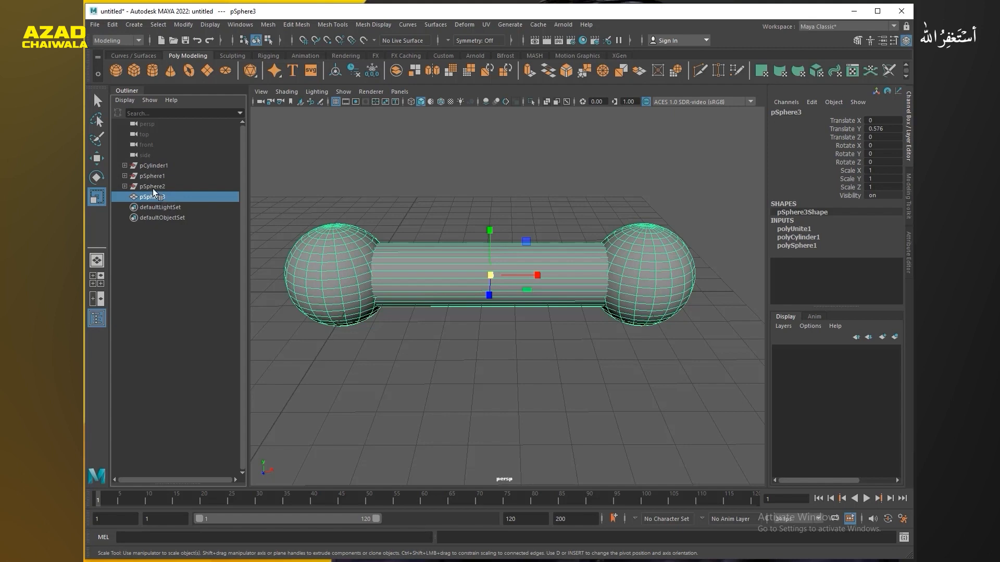
click(113, 25)
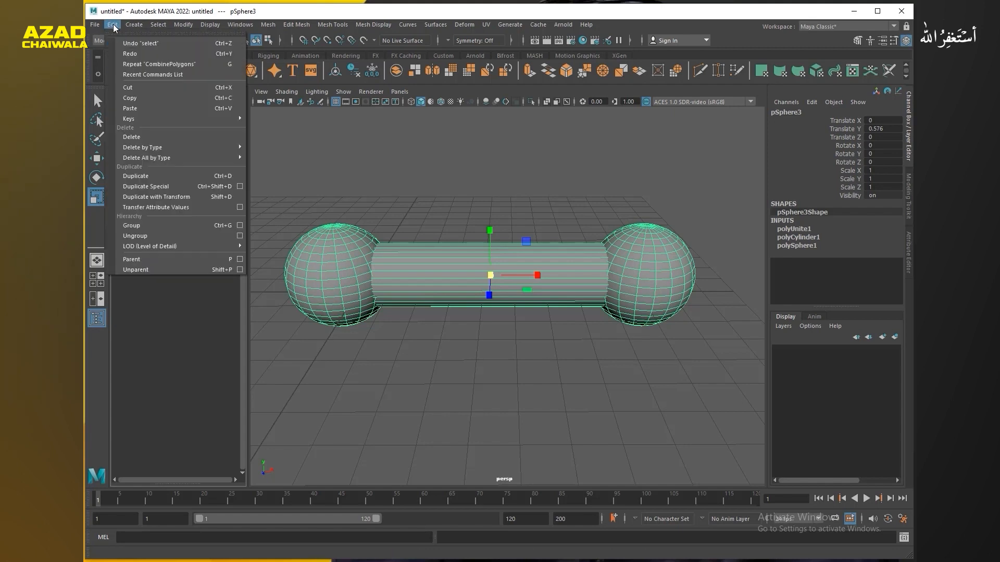
mouse_move(157, 148)
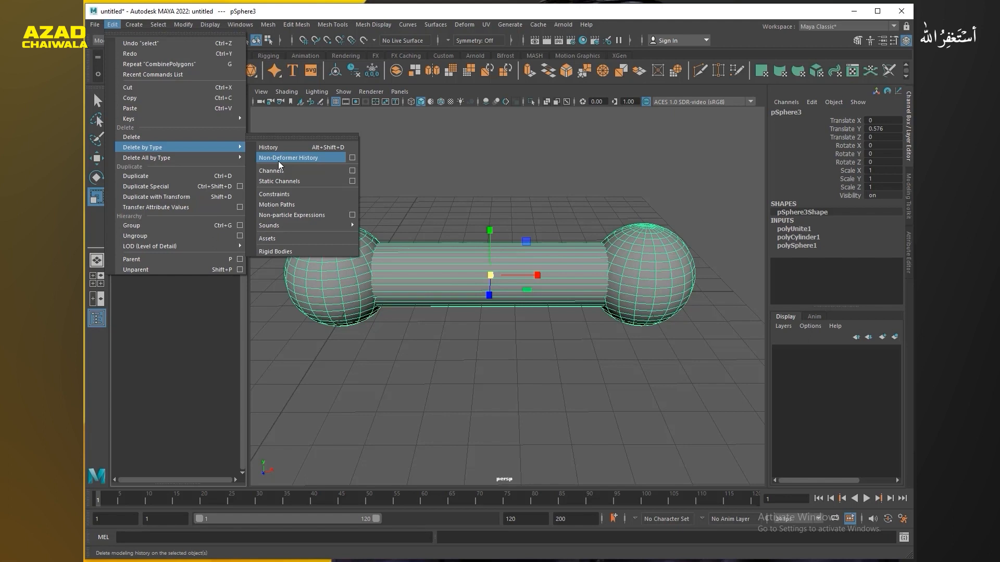
click(214, 284)
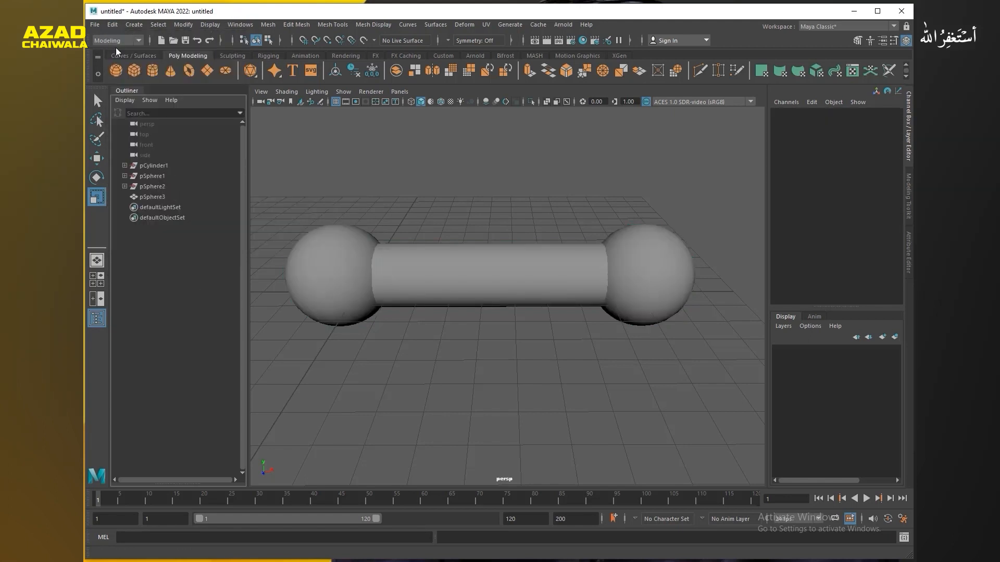
Select the combined mesh pSphere3 in the Outliner and delete its non-deformer history
click(151, 197)
click(112, 25)
mouse_move(208, 147)
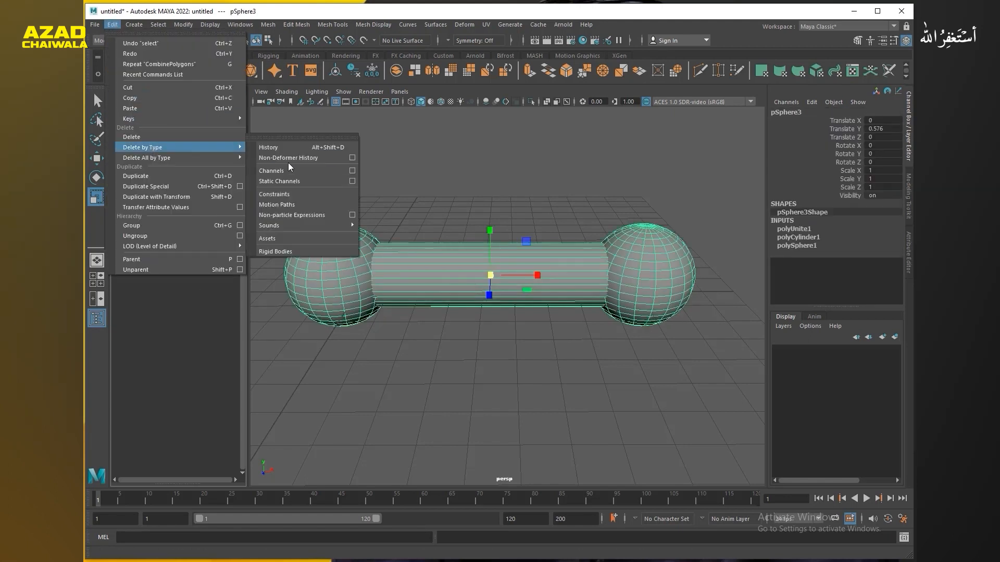
click(289, 157)
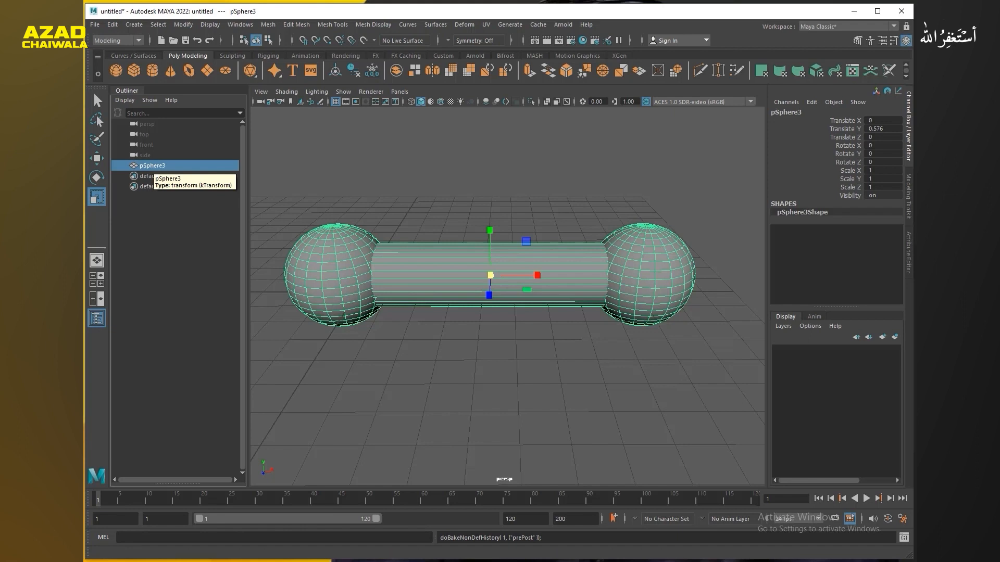
click(111, 24)
mouse_move(185, 157)
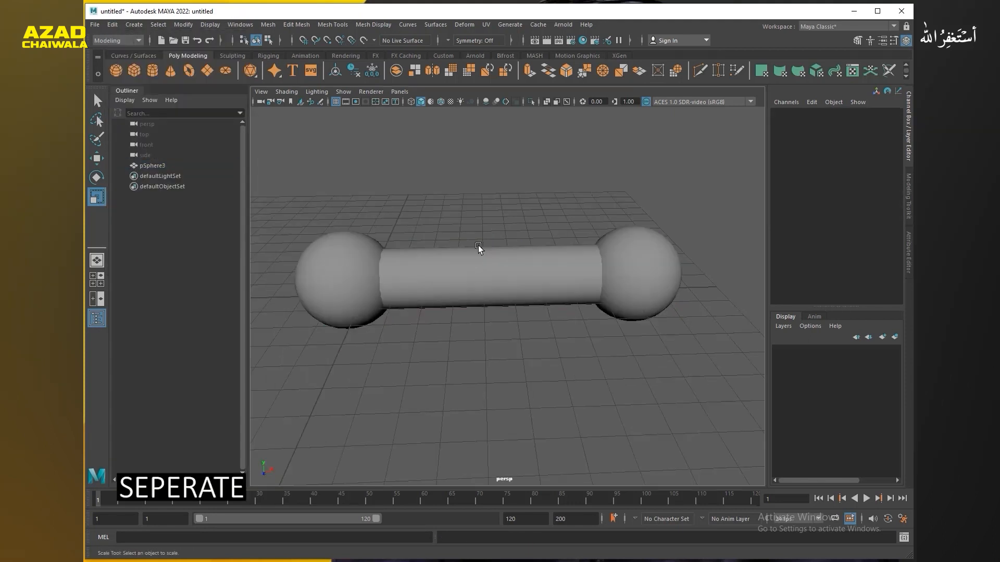
Select the combined dumbbell mesh and separate it into its individual pieces
alt+drag(478, 245, 429, 259)
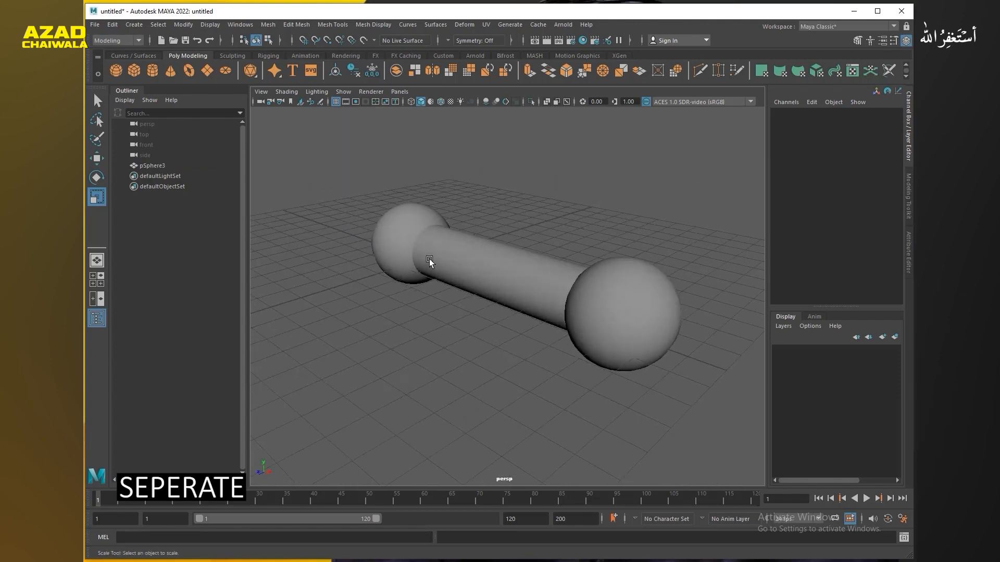
alt+drag(429, 258, 485, 266)
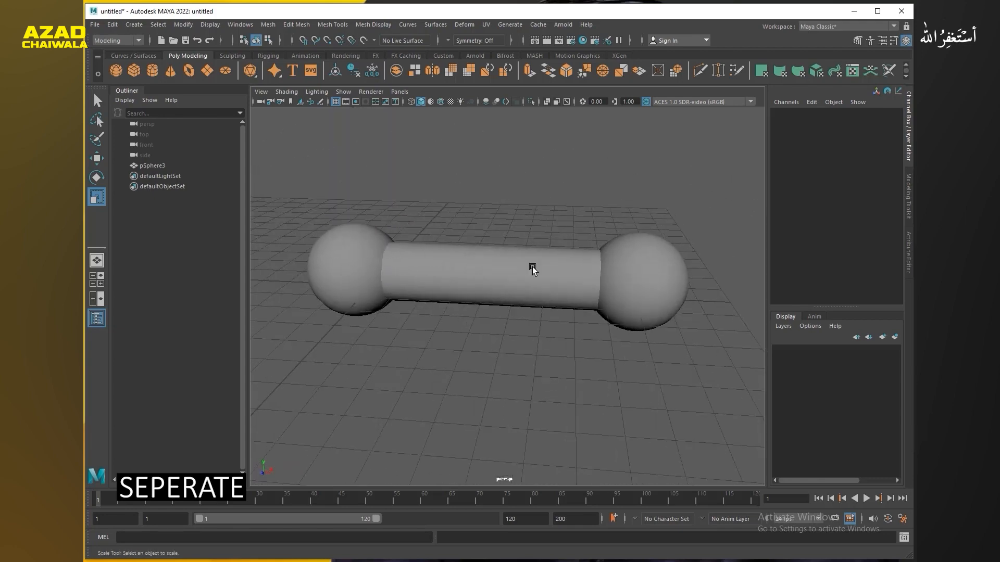
click(608, 280)
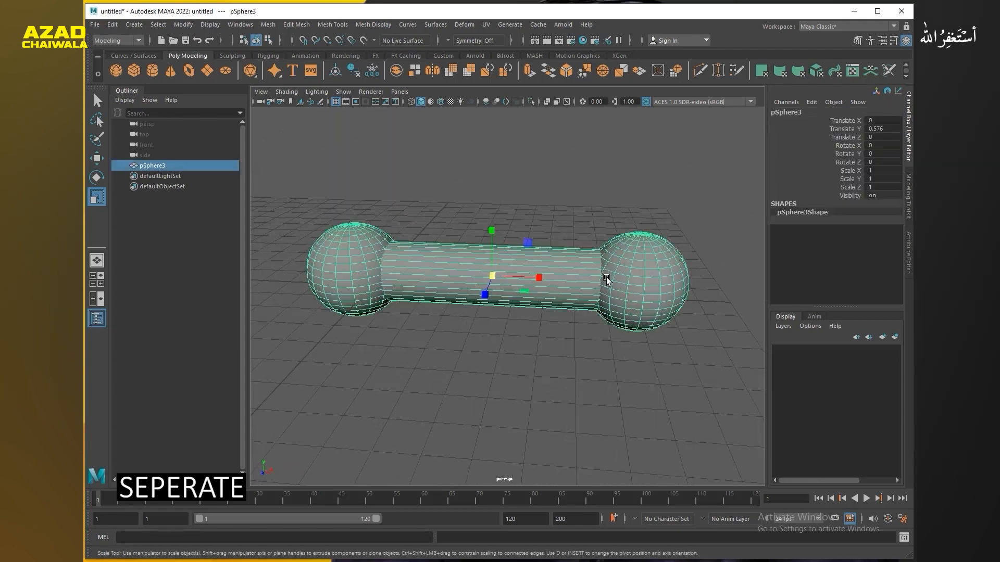
alt+drag(607, 280, 457, 274)
key(ctrl+z)
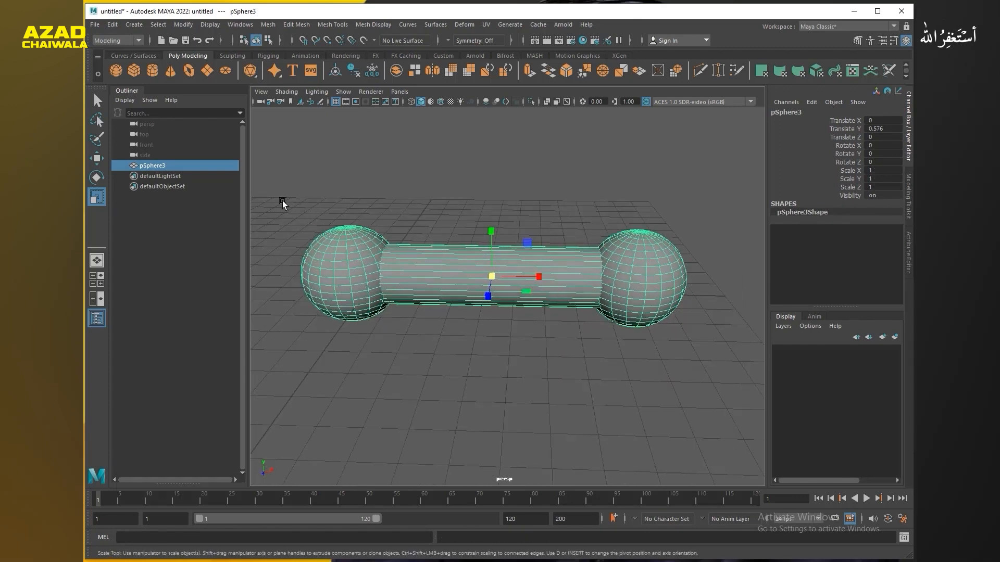
click(271, 23)
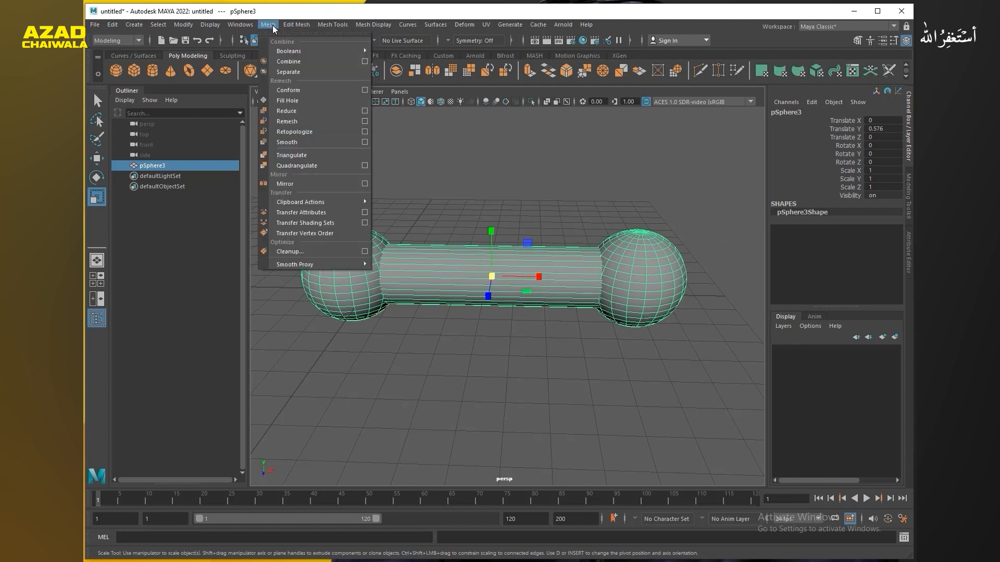
click(300, 78)
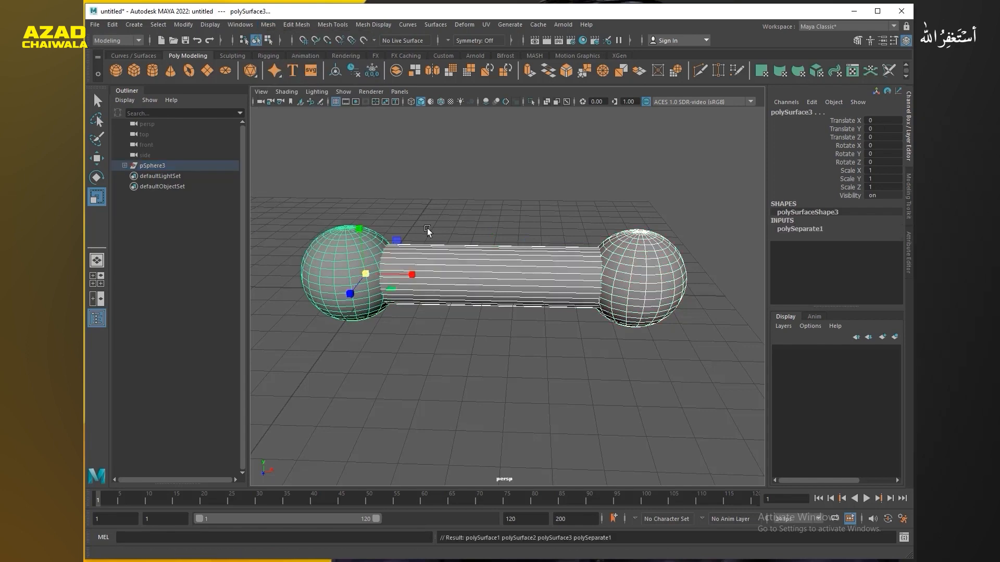
Select the cylinder and each sphere in turn to check that they are separate objects
key(q)
click(445, 223)
click(453, 276)
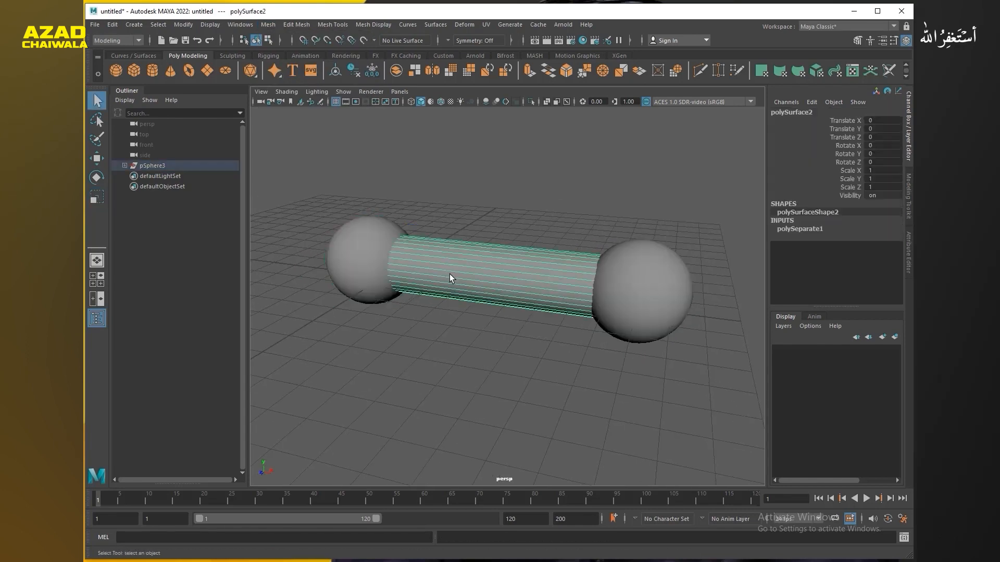
click(383, 250)
click(599, 287)
alt+drag(599, 287, 555, 290)
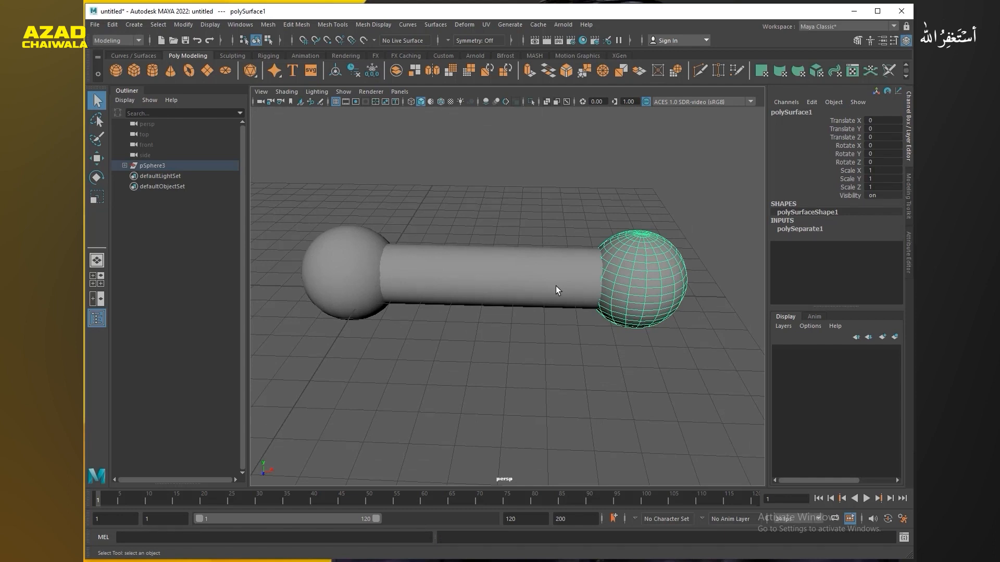
Expand pSphere3 in the Outliner and delete the non-deformer history of polySurface1, polySurface2 and polySurface3
click(125, 166)
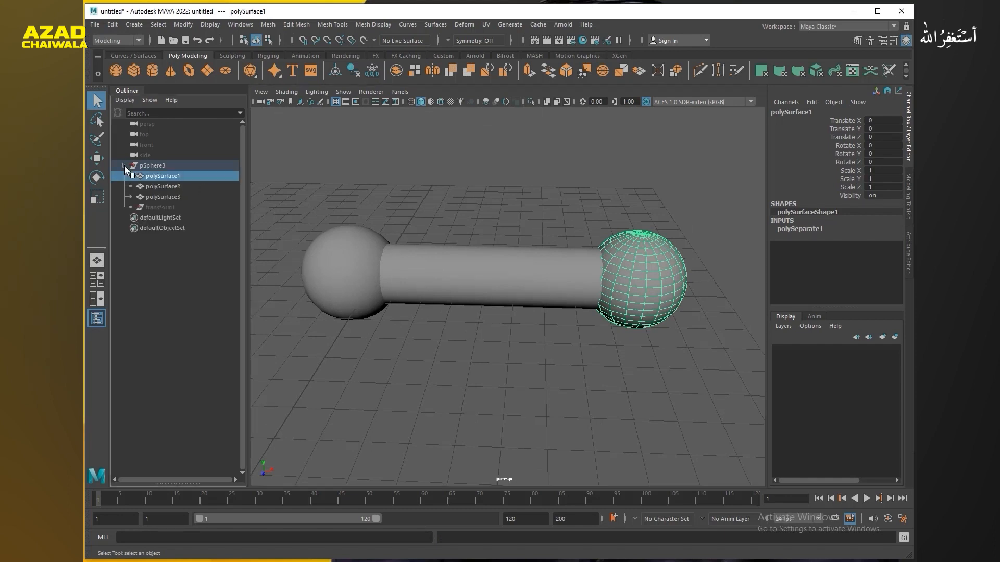
click(154, 208)
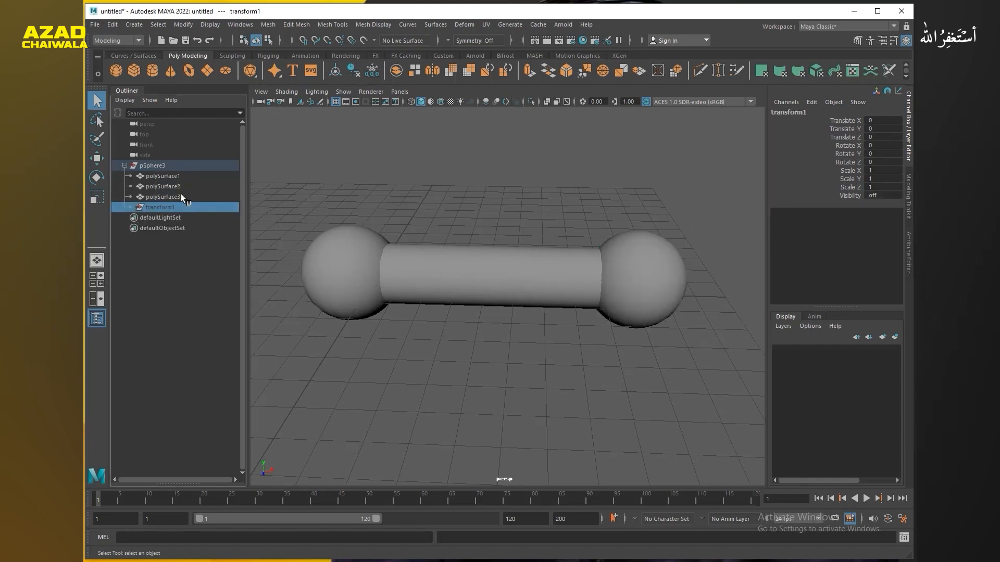
click(174, 177)
shift+click(168, 197)
click(116, 26)
mouse_move(208, 147)
click(272, 158)
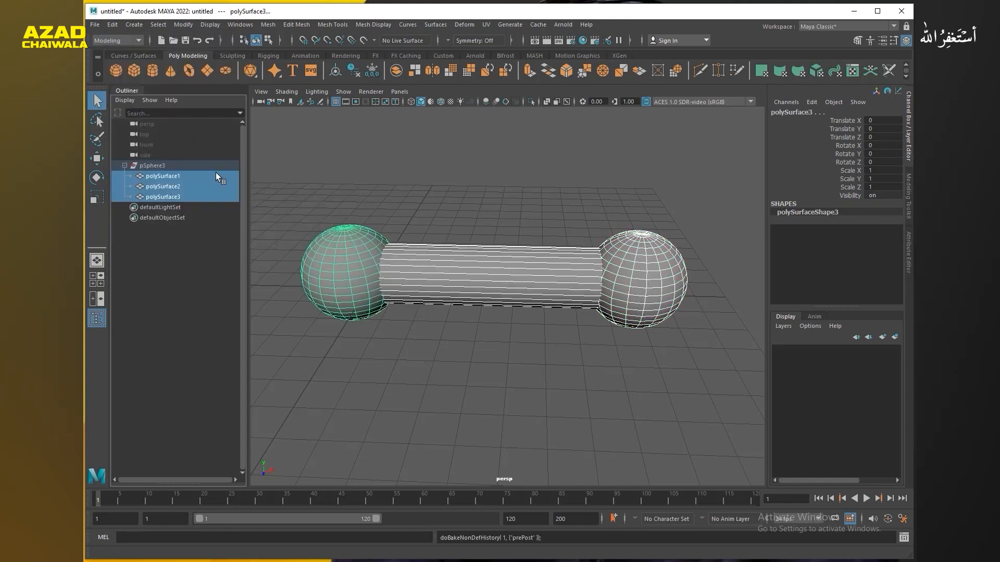
Examine the separated pieces by selecting them in the viewport and under pSphere3 in the Outliner
click(349, 263)
key(w)
click(449, 281)
key(ctrl+z)
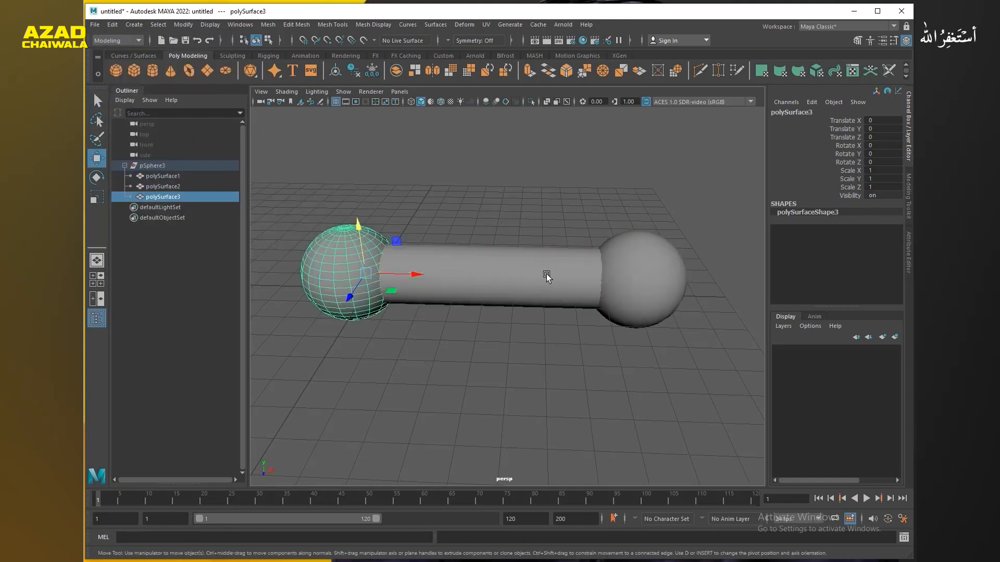
click(163, 176)
shift+click(169, 196)
click(202, 100)
click(398, 260)
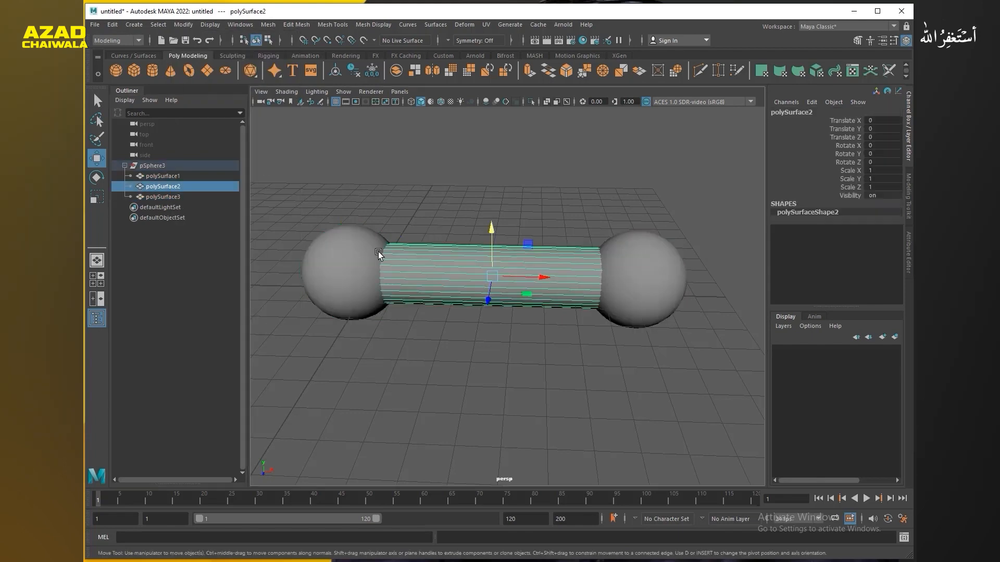
click(359, 266)
click(398, 271)
click(361, 271)
click(622, 281)
Move the cylinder along X to about -1.581, opening a gap between its end cap and the right-hand sphere
click(508, 277)
click(421, 238)
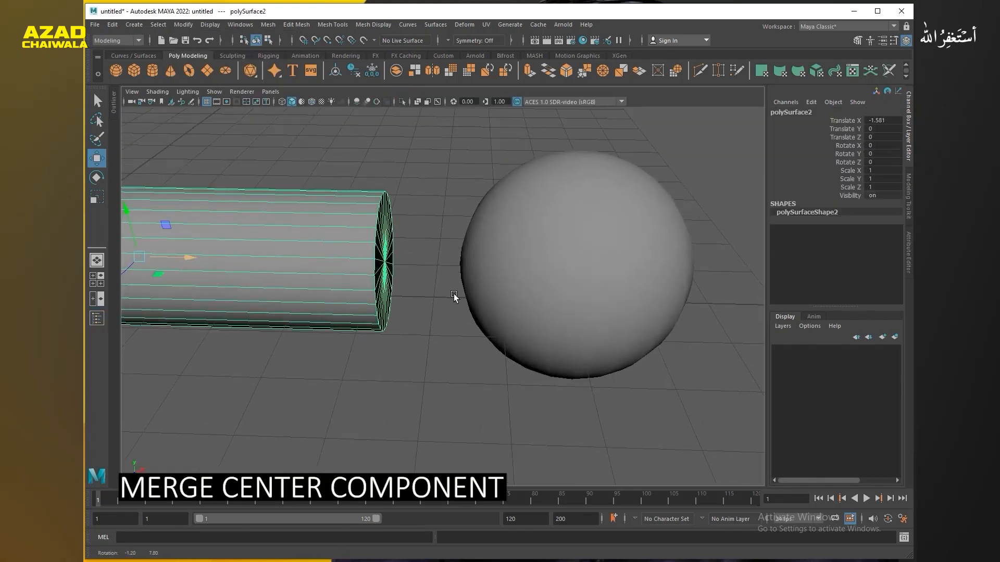
scroll(359, 235, up, 5)
Examine the cylinder's end cap by selecting one of its faces and an edge, and return to object mode
mouse_move(415, 197)
right_down()
mouse_move(391, 196)
mouse_move(416, 215)
right_up()
alt+drag(416, 214, 450, 247)
click(460, 228)
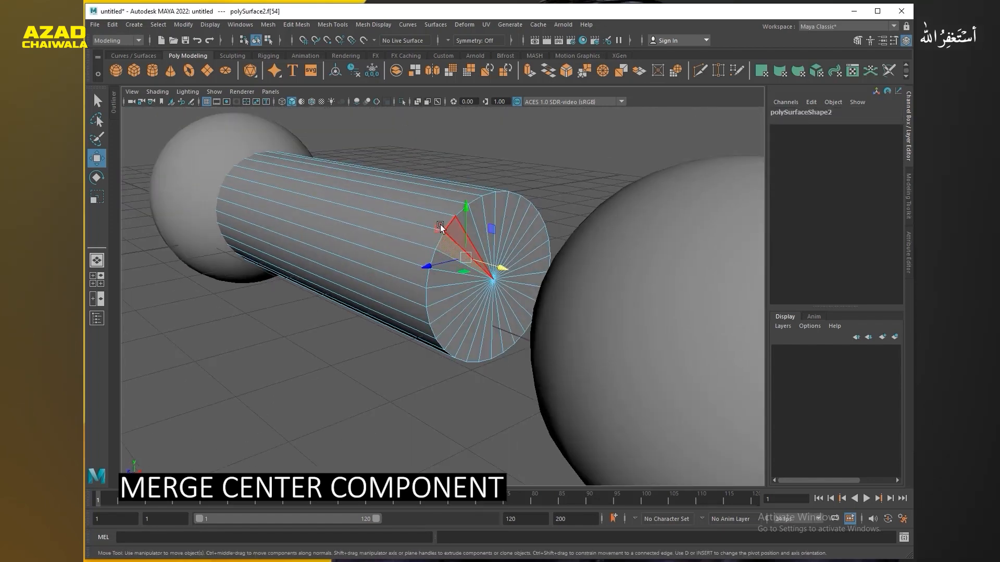
click(449, 225)
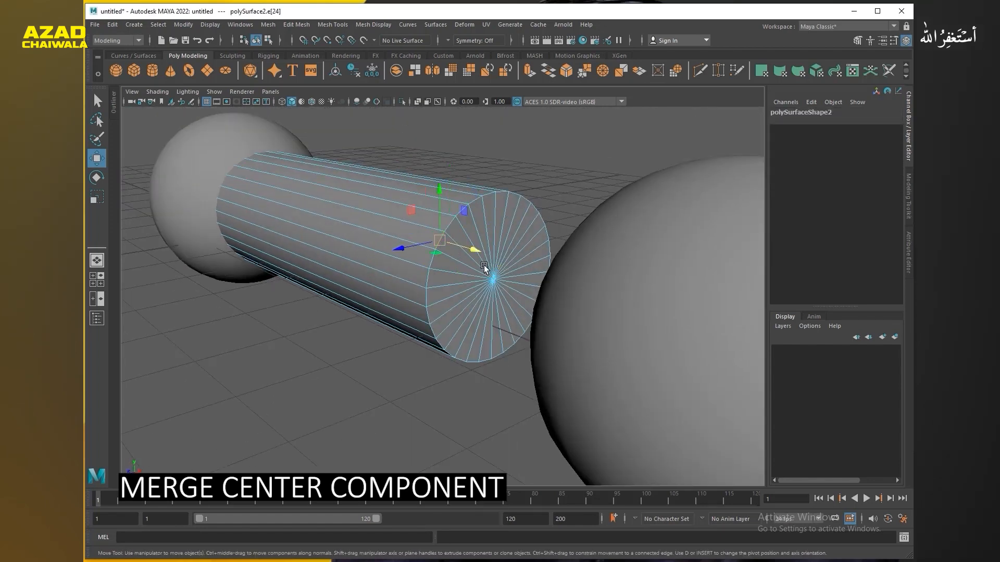
alt+drag(483, 264, 510, 242)
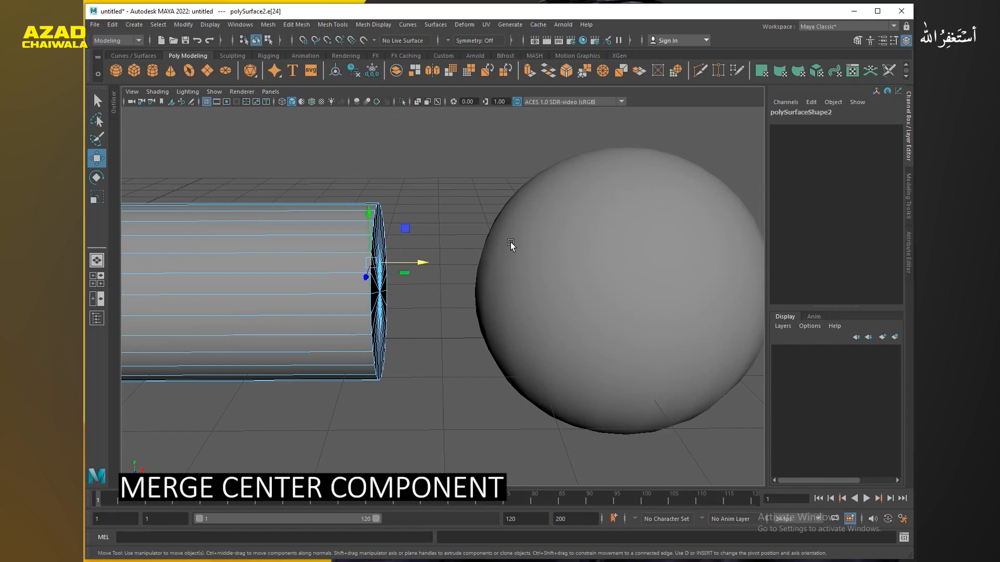
alt+drag(420, 257, 364, 242)
right_drag(364, 243, 395, 223)
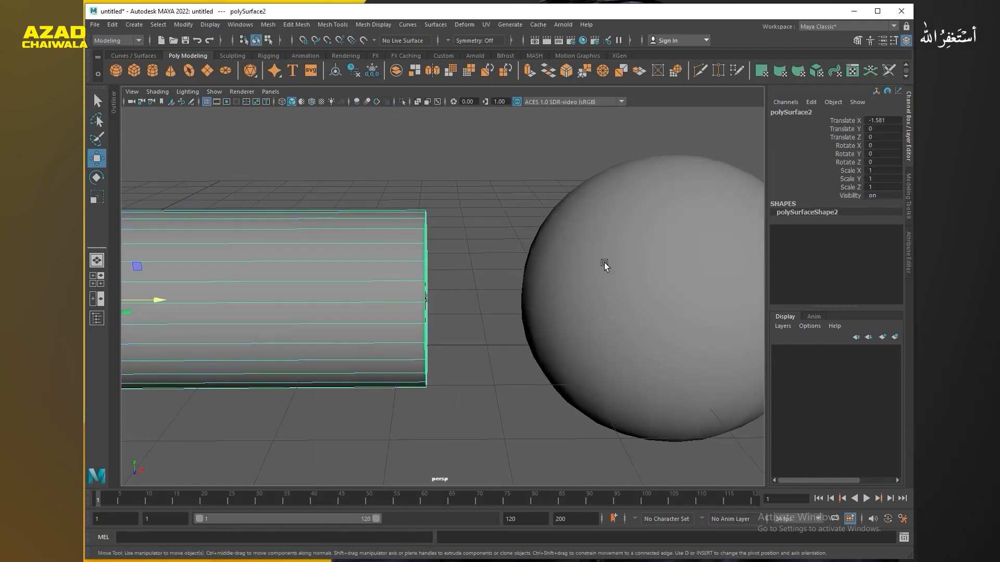
Add the right-hand sphere to the cylinder selection, combine both into one mesh, and clear the selection
shift+click(604, 262)
alt+right_drag(604, 263, 511, 281)
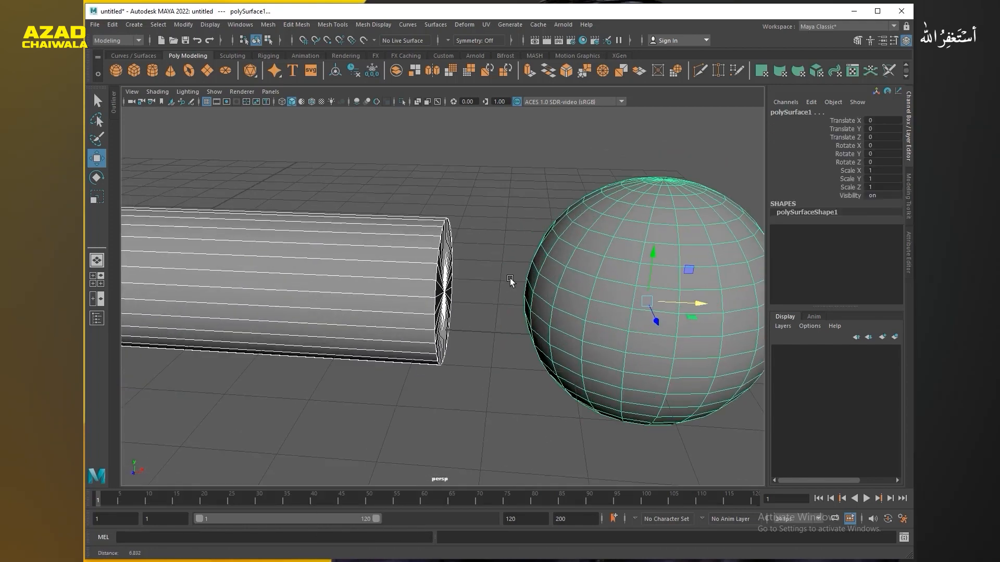
click(262, 26)
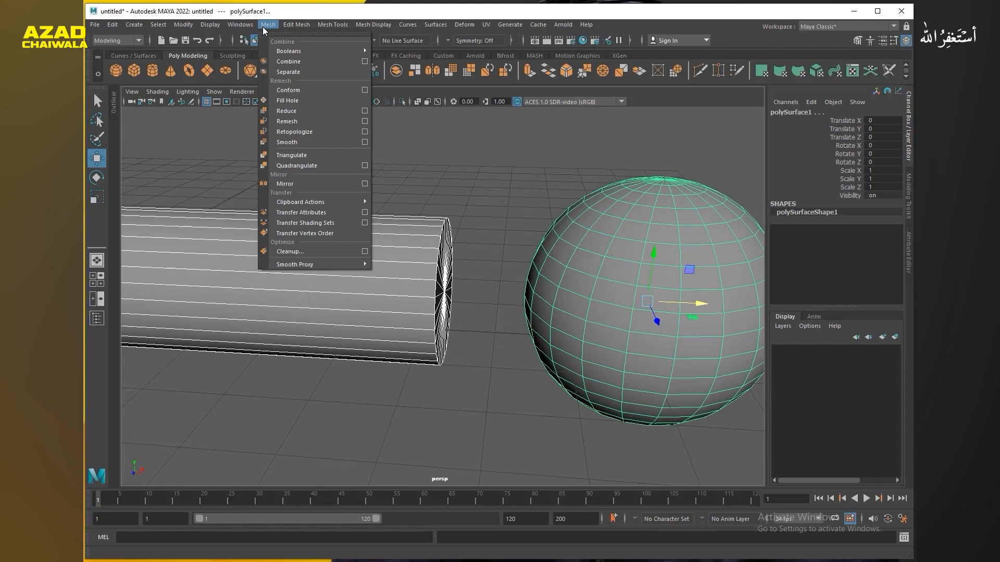
click(286, 61)
alt+drag(361, 194, 278, 208)
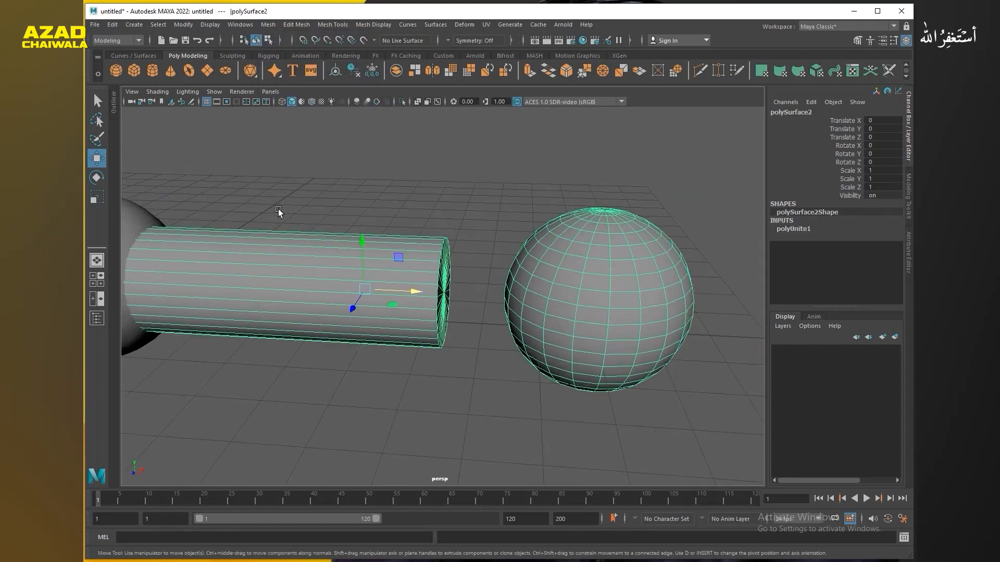
click(318, 187)
Select the combined cylinder-and-sphere mesh, check it in the Outliner, and delete its construction history
alt+right_drag(307, 272, 481, 280)
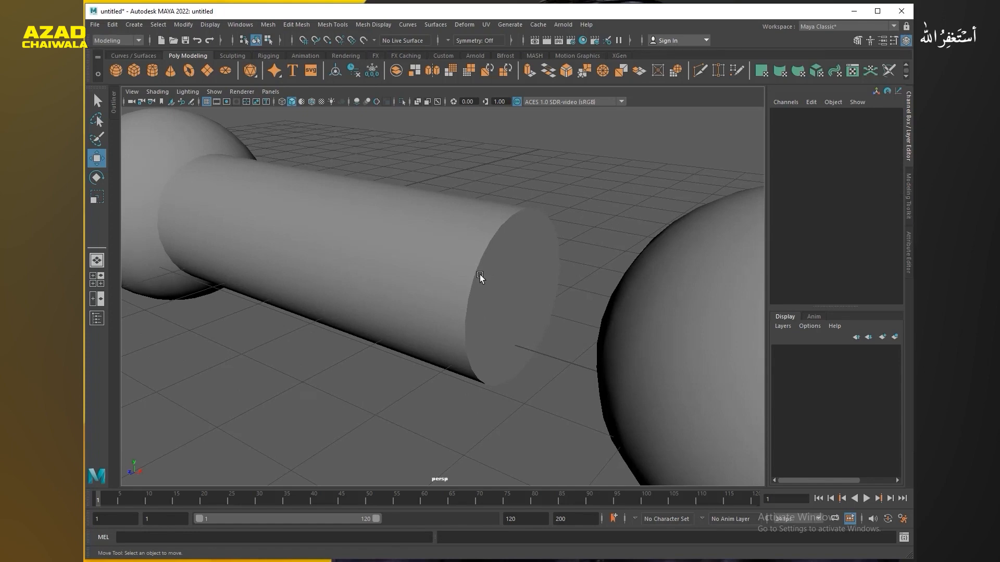
alt+drag(490, 277, 541, 271)
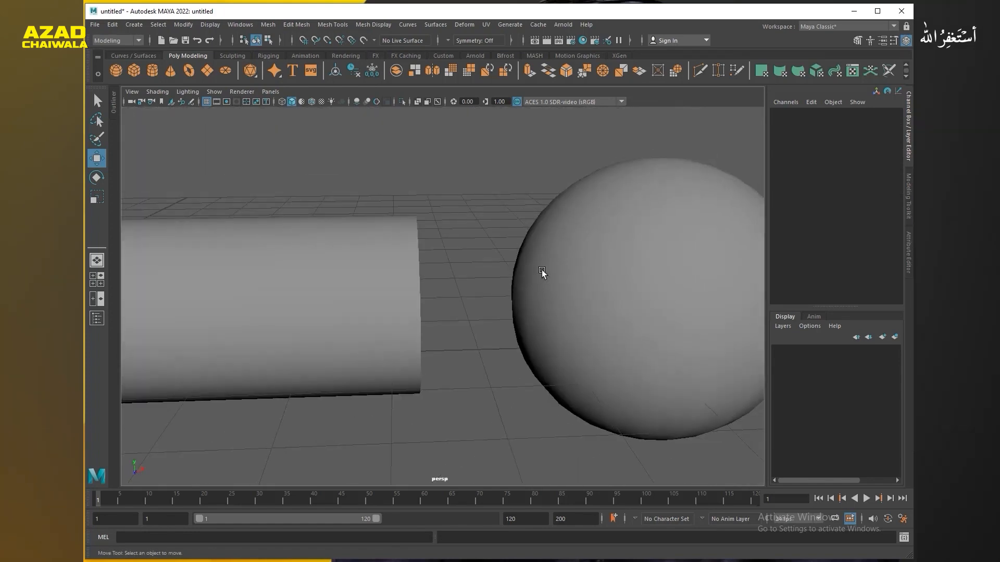
alt+right_drag(538, 267, 323, 254)
alt+drag(323, 254, 474, 274)
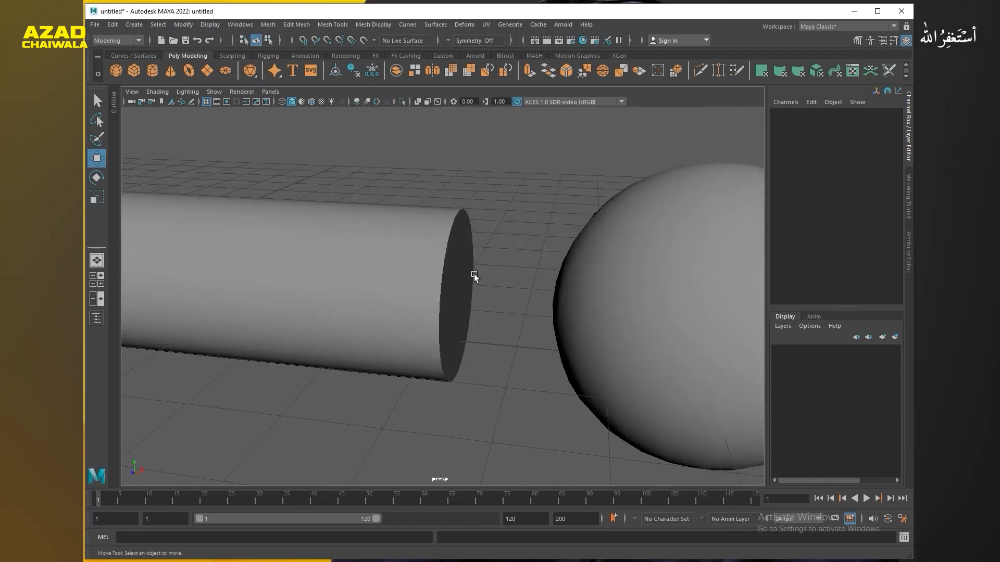
click(474, 274)
alt+drag(474, 273, 454, 257)
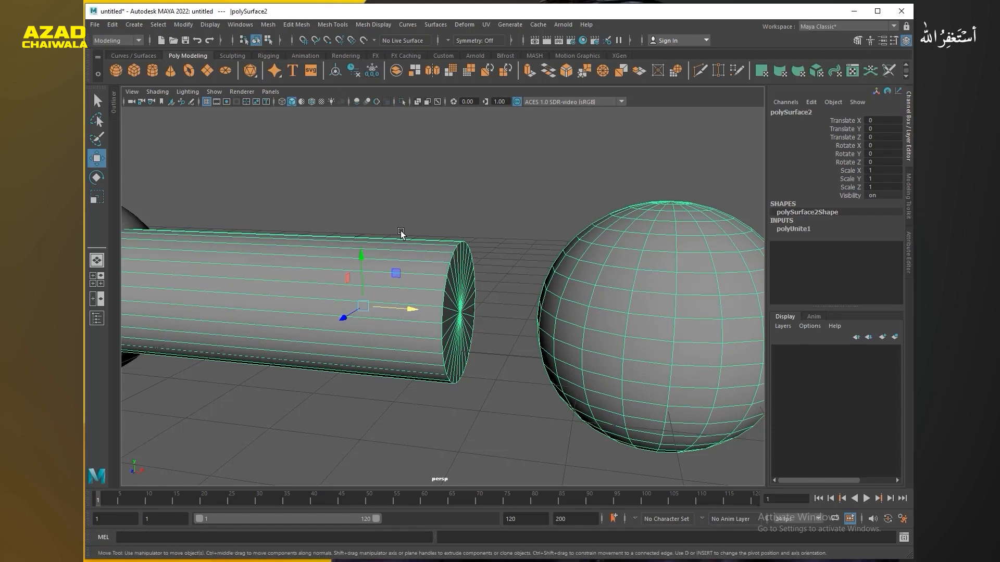
click(96, 318)
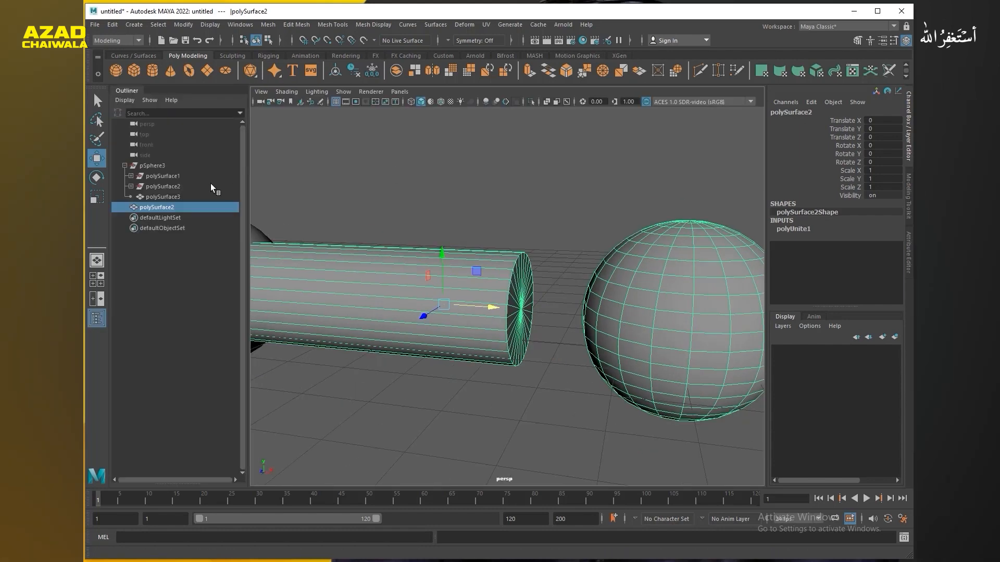
right_click(156, 186)
click(97, 318)
alt+right_drag(447, 291, 332, 245)
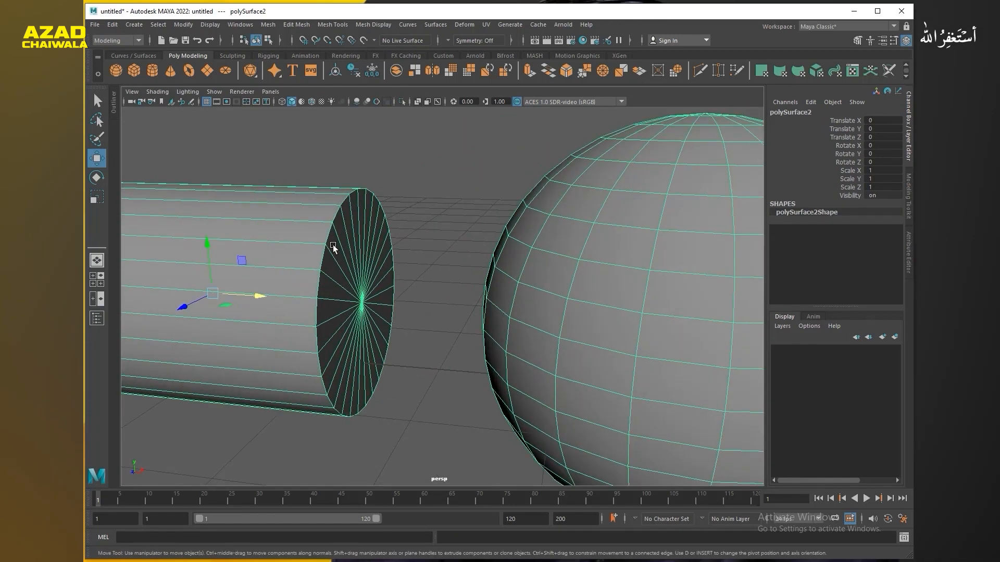
Switch the combined mesh to edge mode and select the full edge loop around the cylinder's end cap
right_click(333, 245)
click(333, 217)
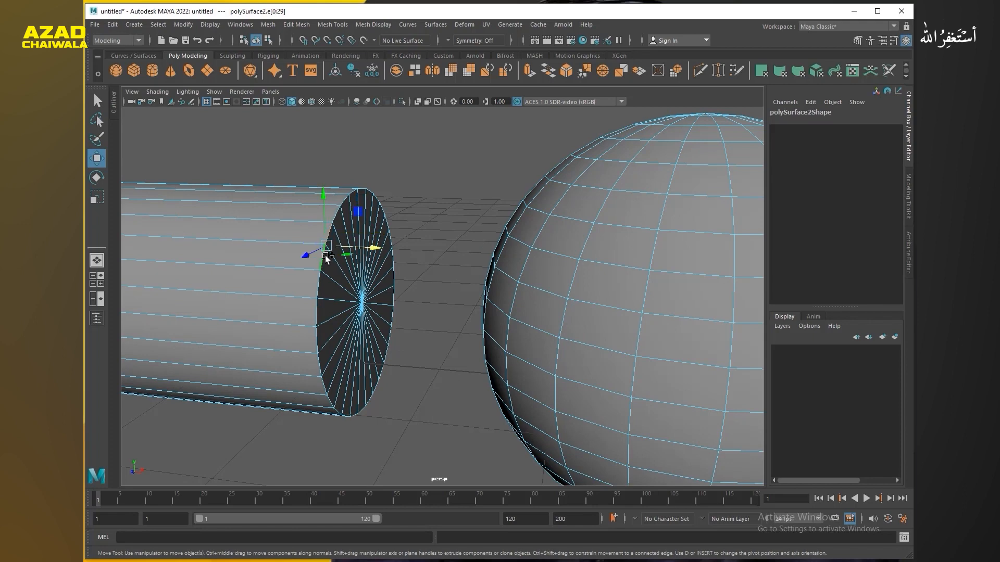
alt+drag(310, 274, 361, 270)
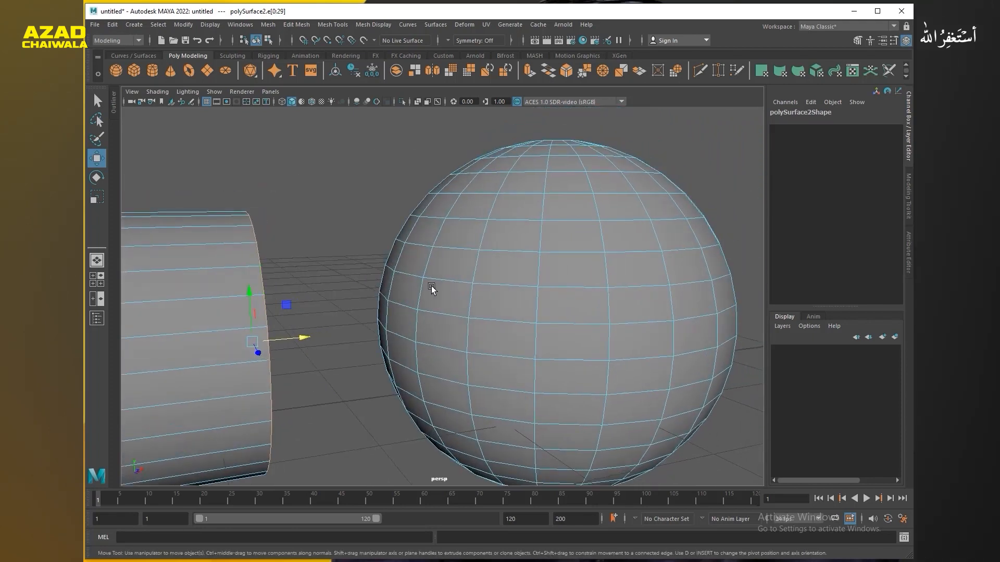
mouse_move(430, 286)
alt+mouse_down()
mouse_move(375, 281)
mouse_move(419, 281)
alt+mouse_up()
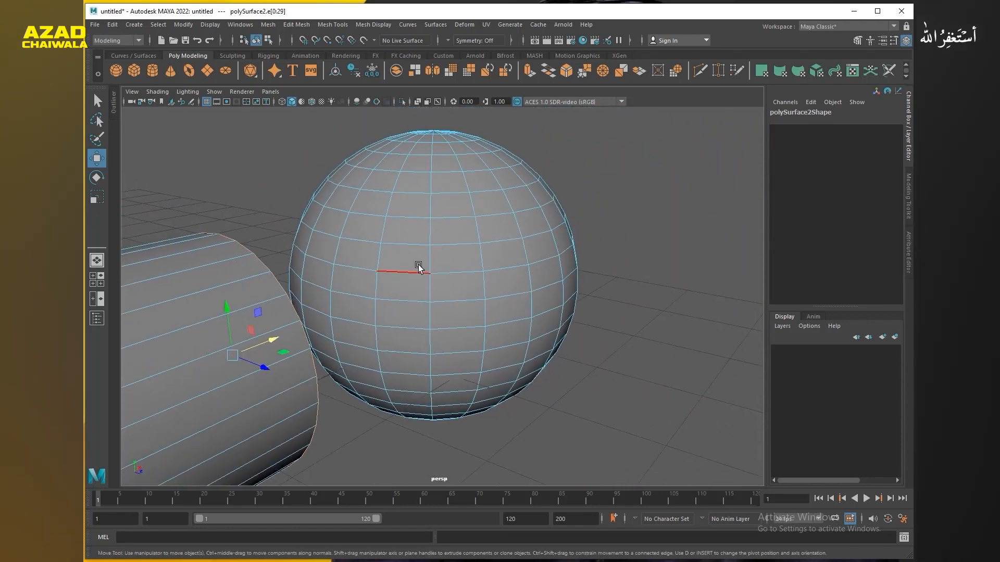
shift+right_drag(419, 267, 456, 280)
alt+drag(423, 273, 431, 296)
alt+drag(595, 229, 370, 314)
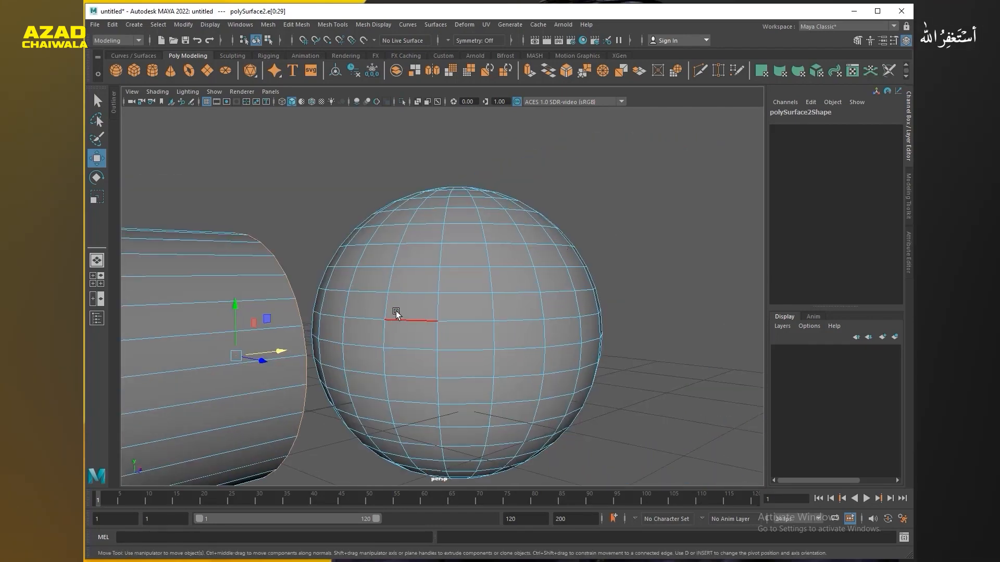
Add the patch of sphere faces facing the cylinder to the selected rim edges
right_drag(398, 286, 399, 315)
click(406, 307)
alt+drag(406, 308, 280, 301)
alt+drag(344, 303, 429, 277)
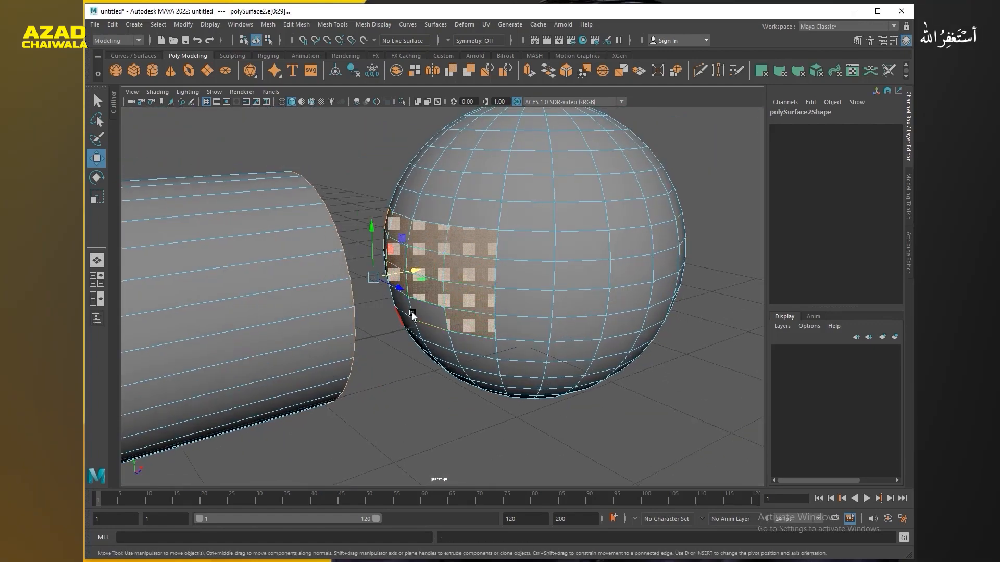
alt+drag(402, 303, 342, 341)
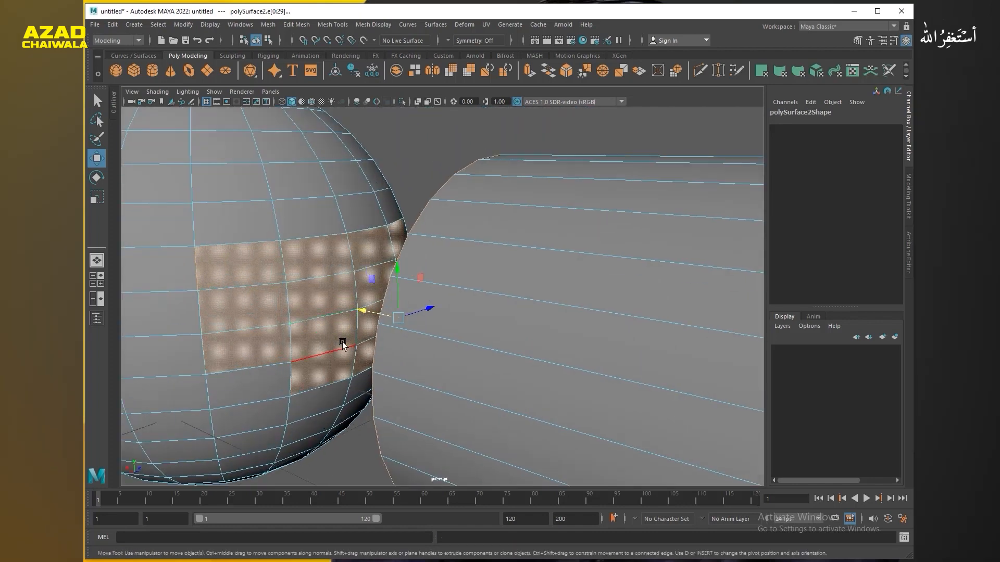
alt+drag(270, 373, 478, 219)
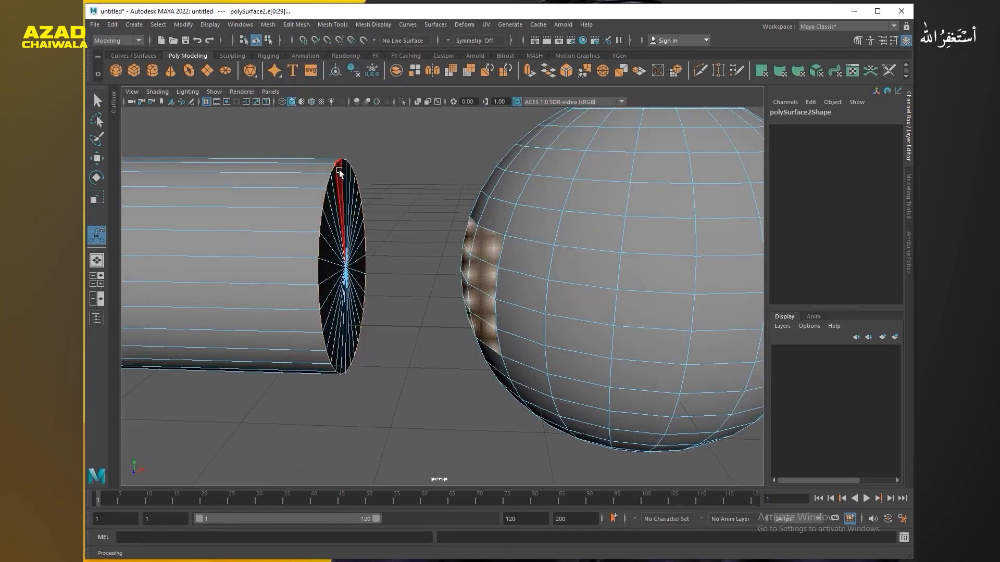
Merge the selected rim edges and sphere faces to their center
click(294, 24)
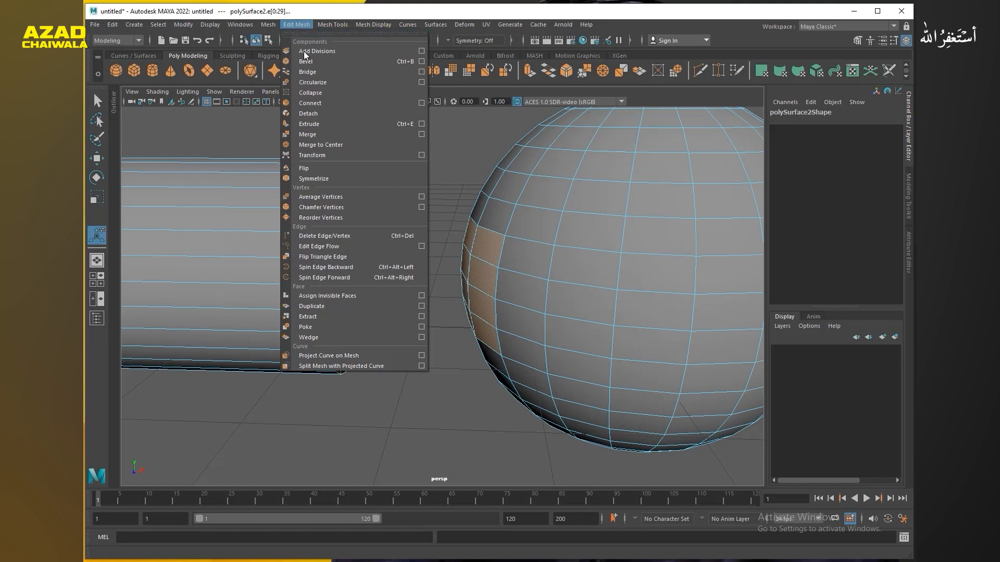
click(324, 148)
scroll(523, 270, down, 5)
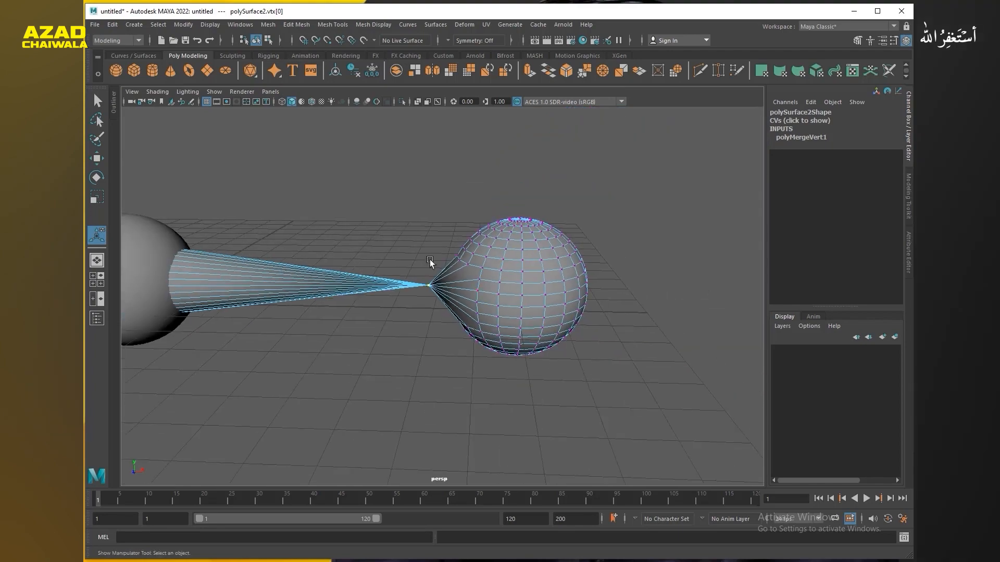
Examine the point where cylinder and sphere join by selecting its vertex and viewing it from several angles
alt+drag(431, 261, 521, 277)
scroll(337, 252, up, 8)
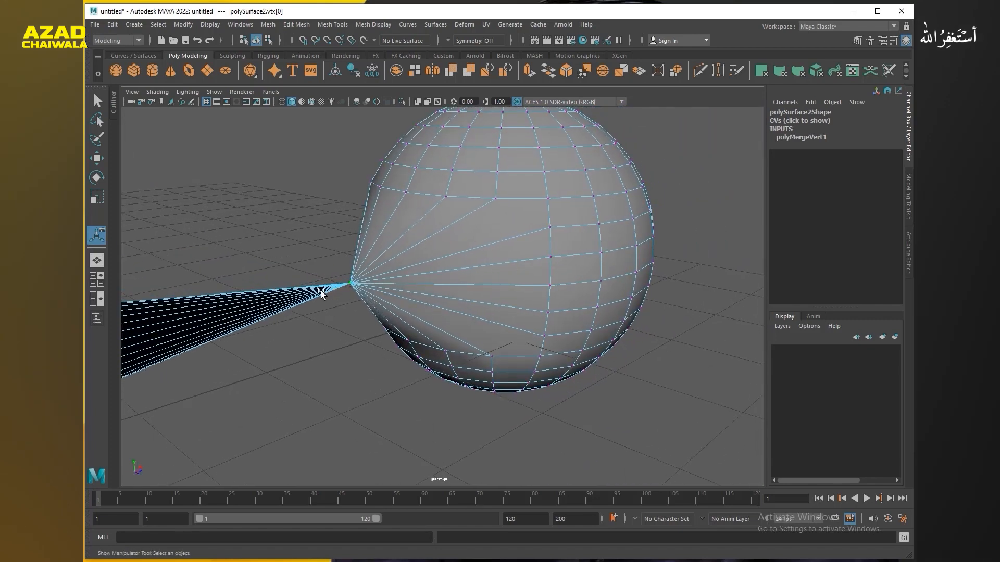
scroll(321, 295, up, 5)
alt+middle_drag(208, 286, 464, 312)
key(q)
key(F8)
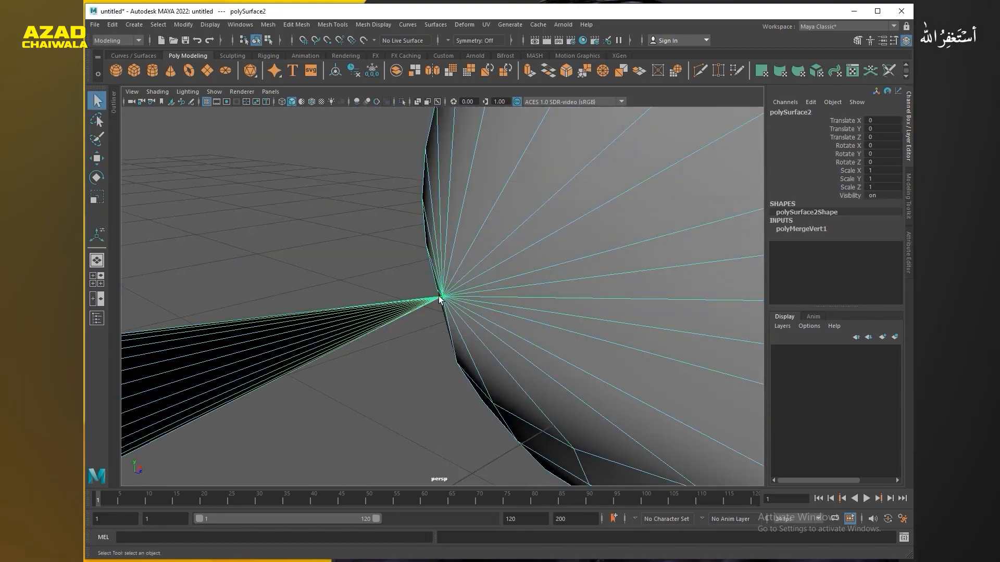
right_drag(439, 298, 386, 330)
click(441, 297)
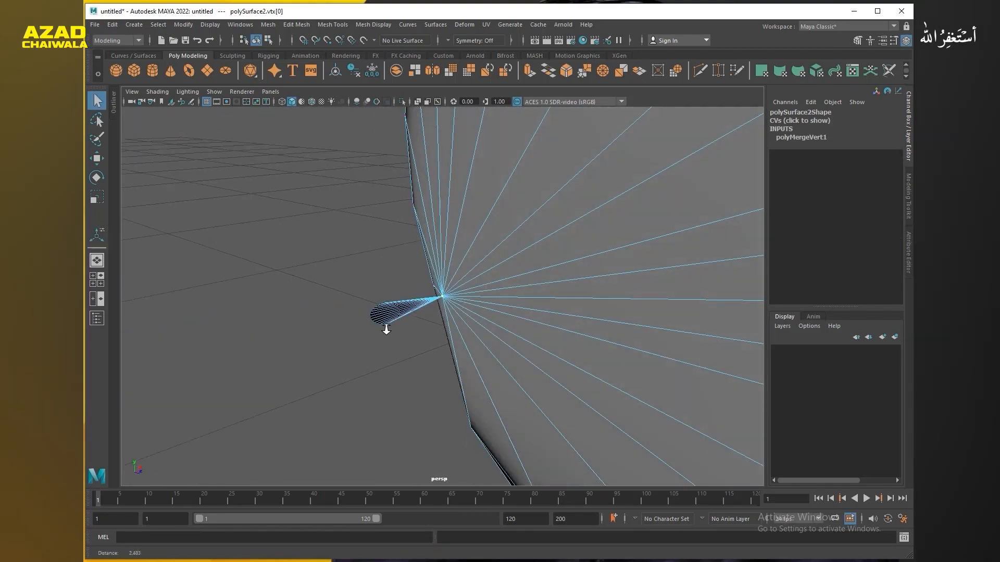
alt+drag(386, 330, 463, 324)
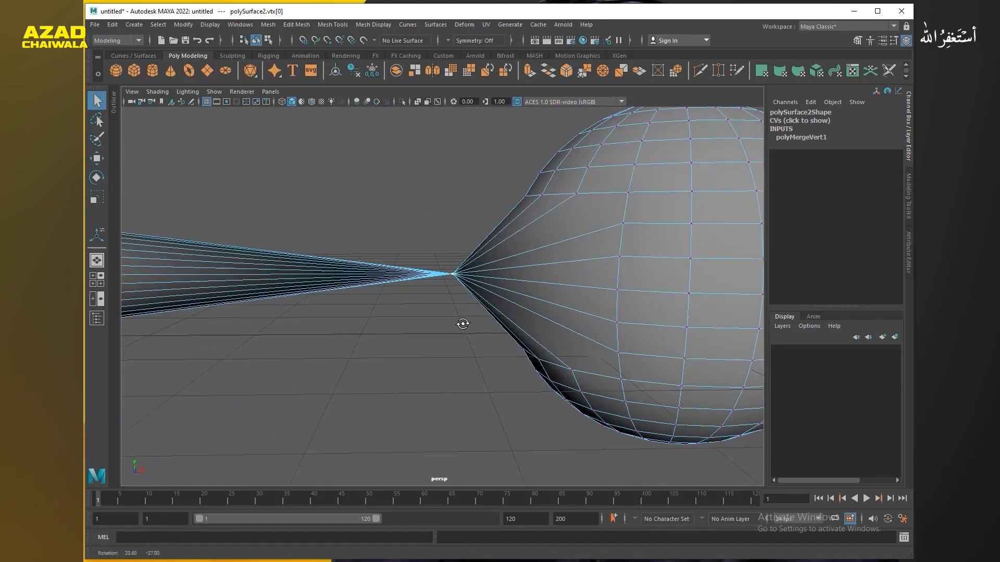
key(y)
alt+drag(482, 207, 441, 275)
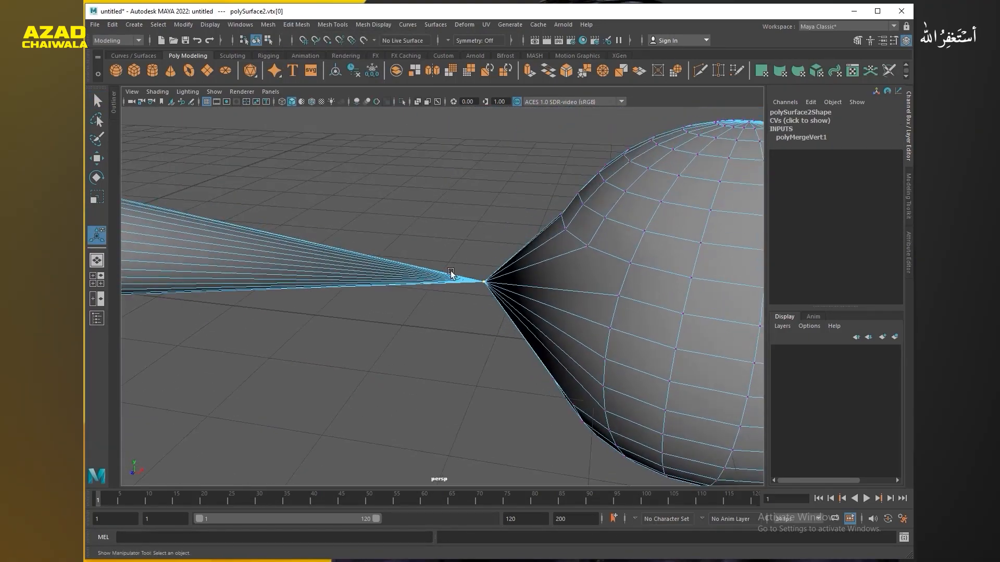
Select the four corner vertices of one quad on the sphere's side and merge them to center
scroll(598, 283, up, 3)
scroll(358, 274, down, 5)
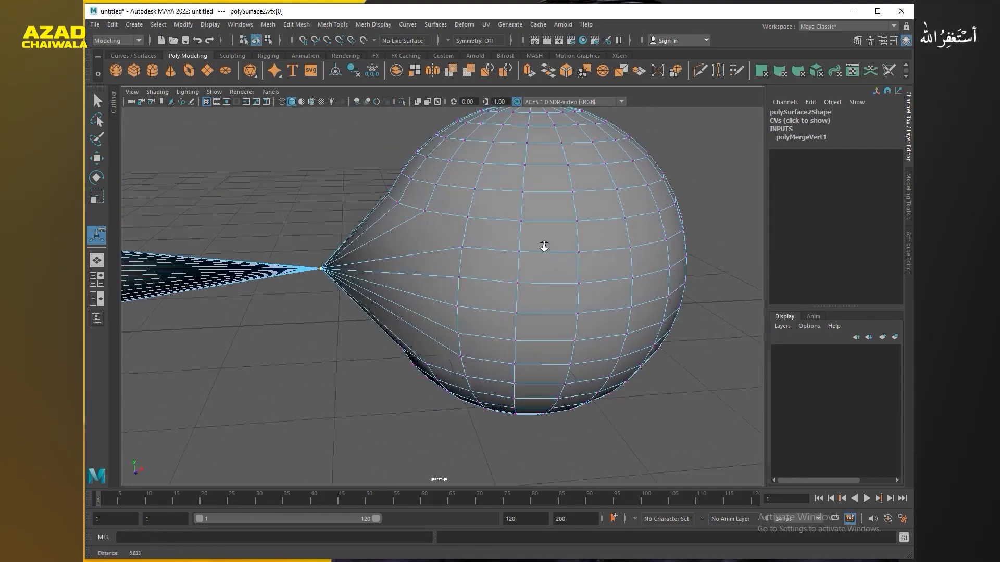
scroll(542, 245, up, 4)
click(407, 265)
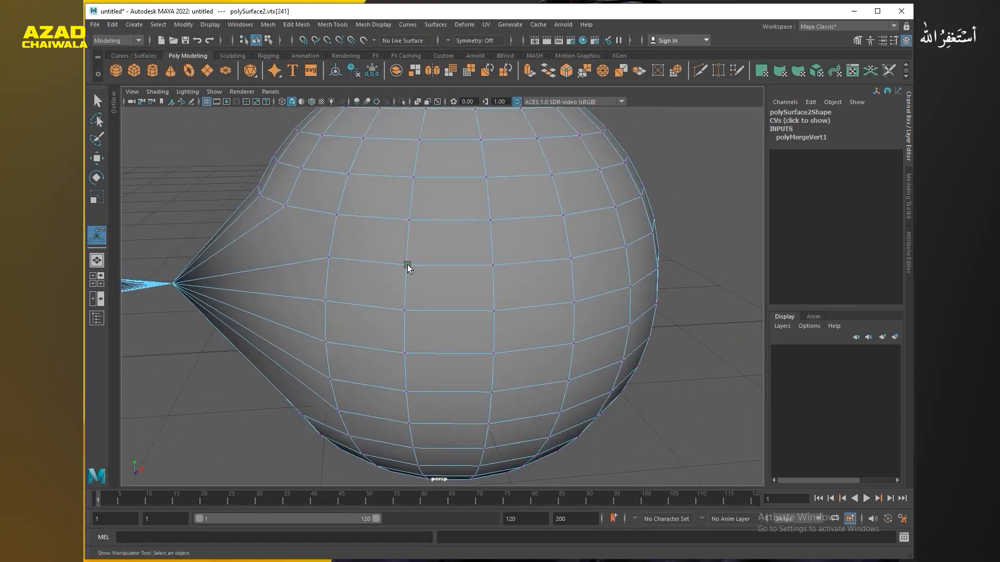
scroll(455, 293, up, 2)
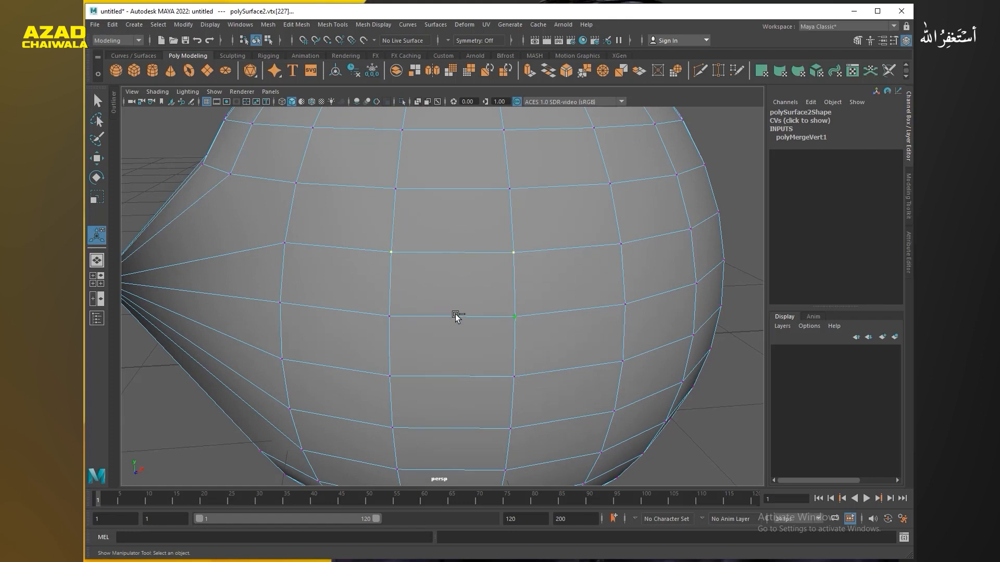
scroll(424, 306, up, 3)
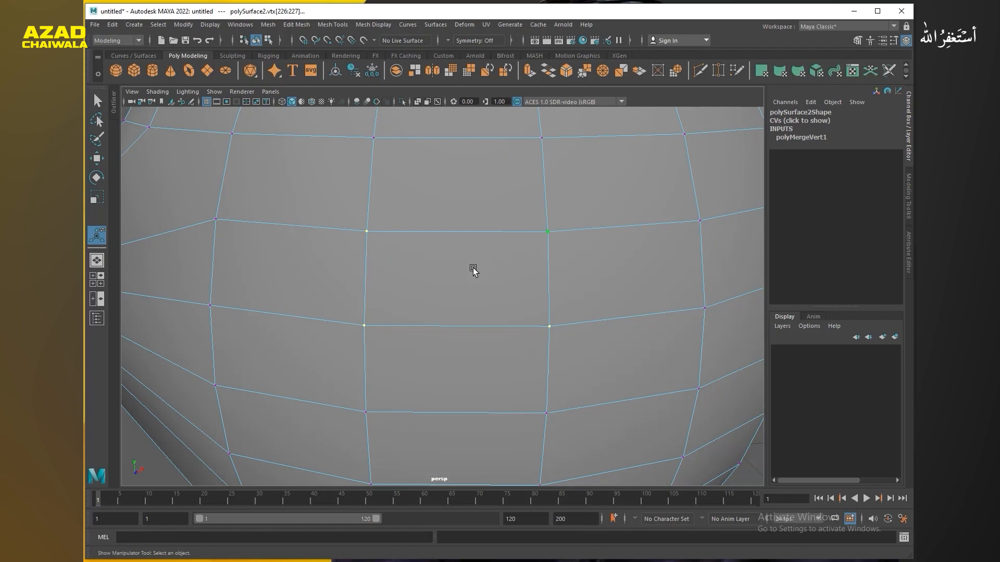
click(296, 25)
click(345, 140)
scroll(511, 286, down, 5)
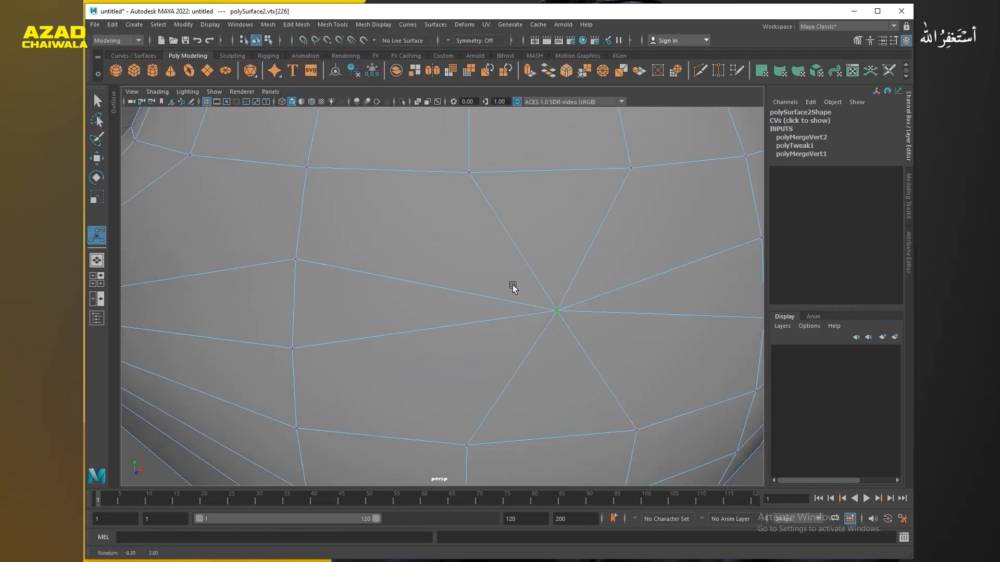
Inspect the merged vertex on the sphere and the edges converging on it from several angles
alt+drag(417, 290, 547, 305)
scroll(453, 281, up, 4)
alt+drag(453, 281, 502, 290)
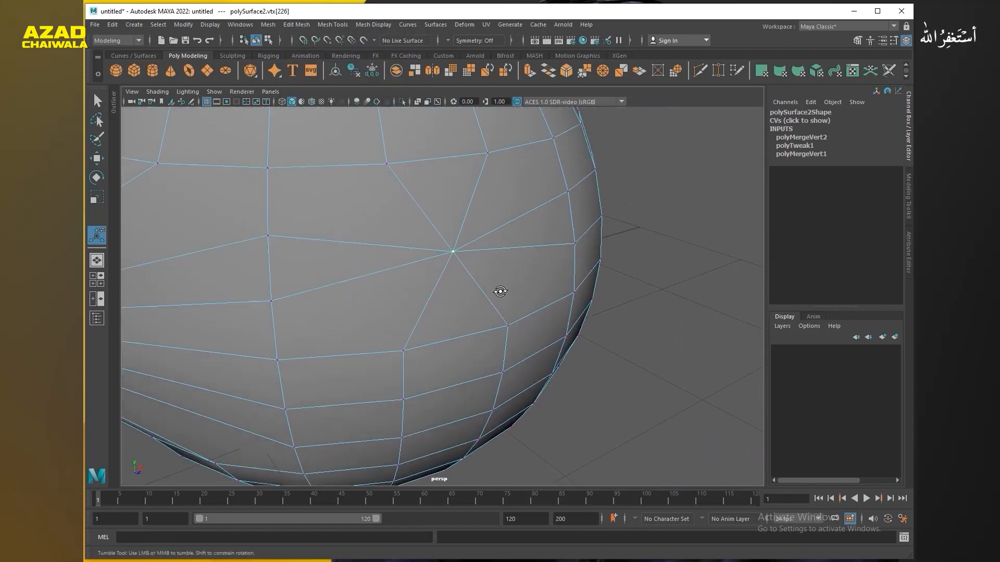
scroll(502, 290, up, 2)
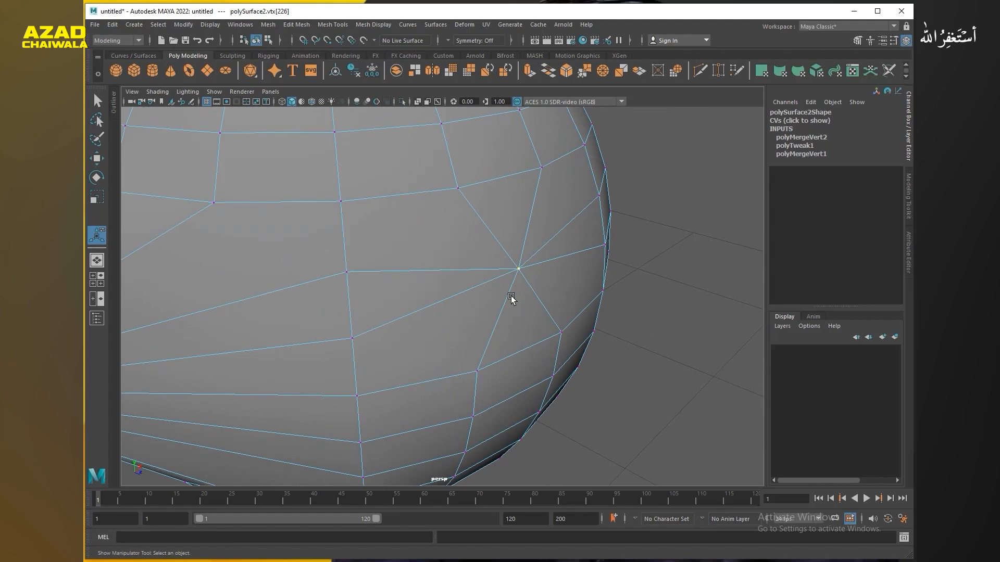
scroll(440, 282, down, 3)
alt+drag(439, 282, 562, 307)
scroll(469, 290, up, 3)
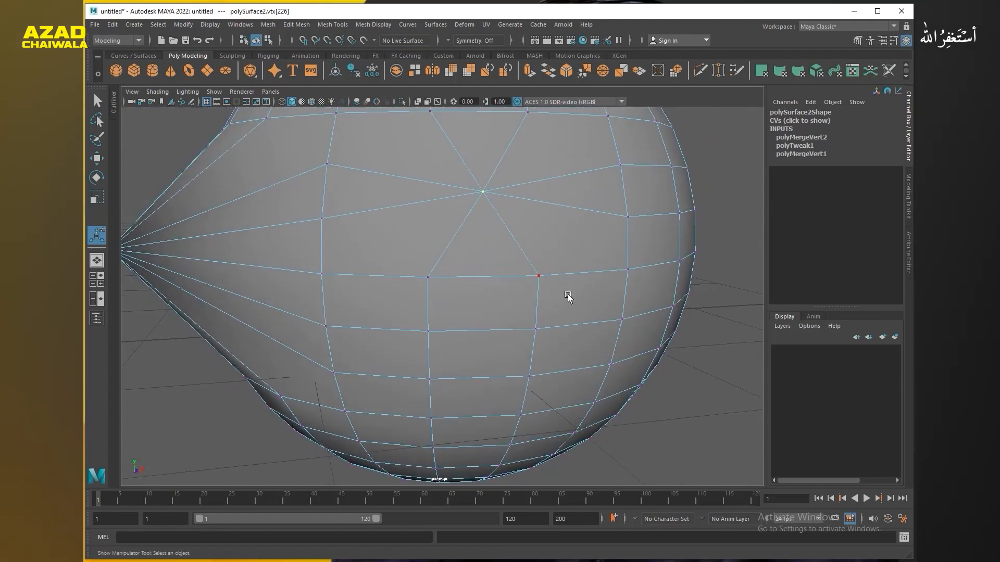
Undo both merge-to-center operations, back to the cylinder's rim edge selection
key(ctrl+z)
key(ctrl+z)
key(ctrl+z)
key(ctrl+z)
key(ctrl+z)
key(ctrl+z)
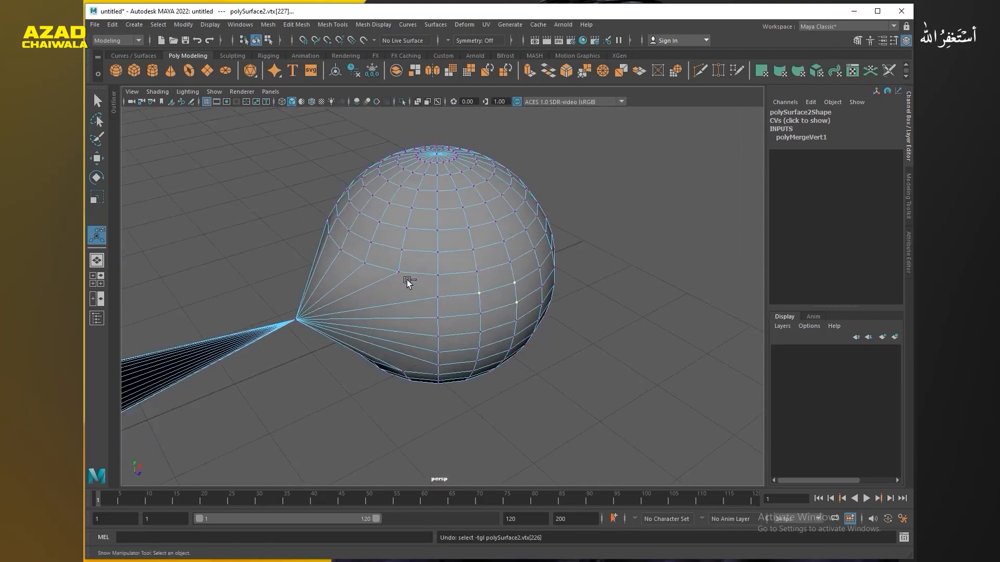
key(ctrl+z)
key(ctrl+z)
Switch to vertex mode and select one sphere vertex together with the nearest vertex on the cylinder's rim
alt+drag(409, 283, 439, 312)
alt+right_drag(439, 313, 506, 318)
alt+drag(506, 318, 457, 296)
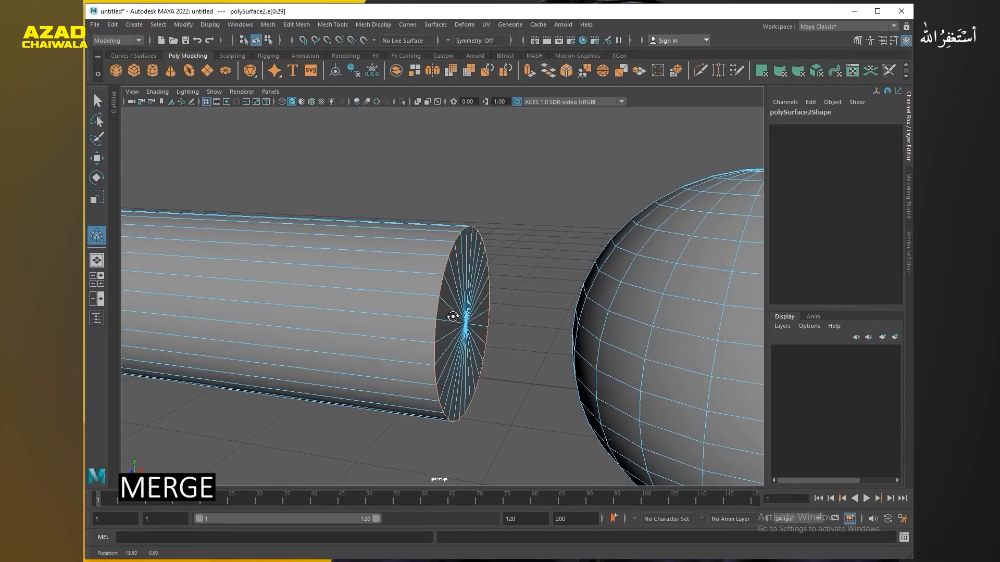
alt+middle_drag(458, 297, 356, 315)
alt+drag(355, 315, 507, 303)
key(w)
key(f)
scroll(456, 278, up, 4)
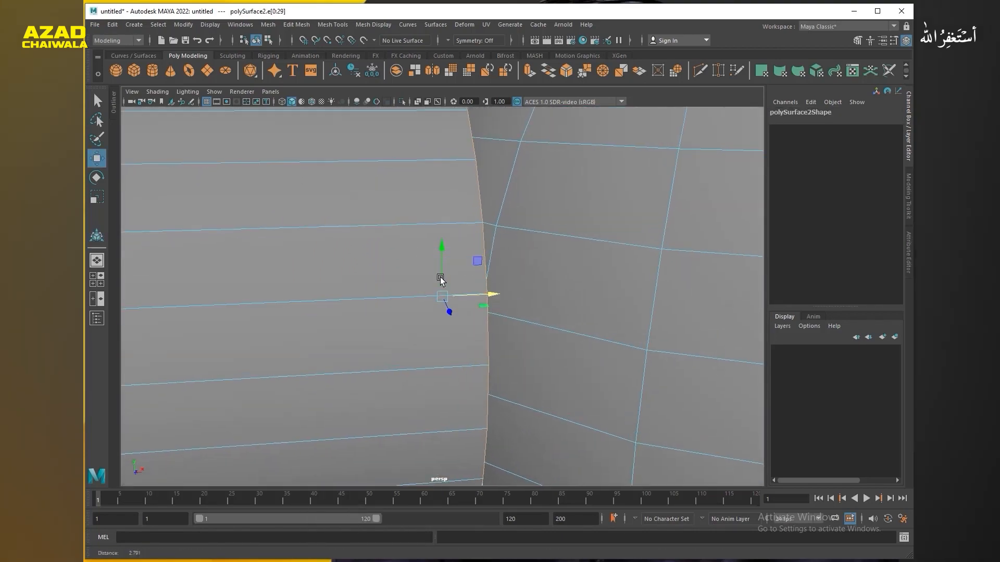
scroll(442, 279, down, 2)
alt+drag(448, 272, 392, 270)
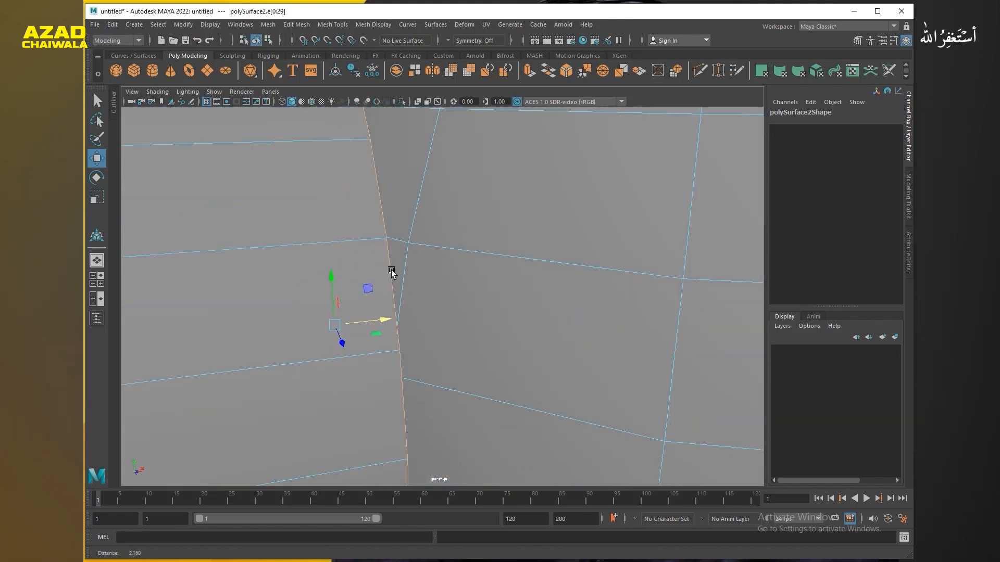
mouse_move(419, 234)
right_down()
mouse_move(434, 242)
mouse_move(426, 248)
right_up()
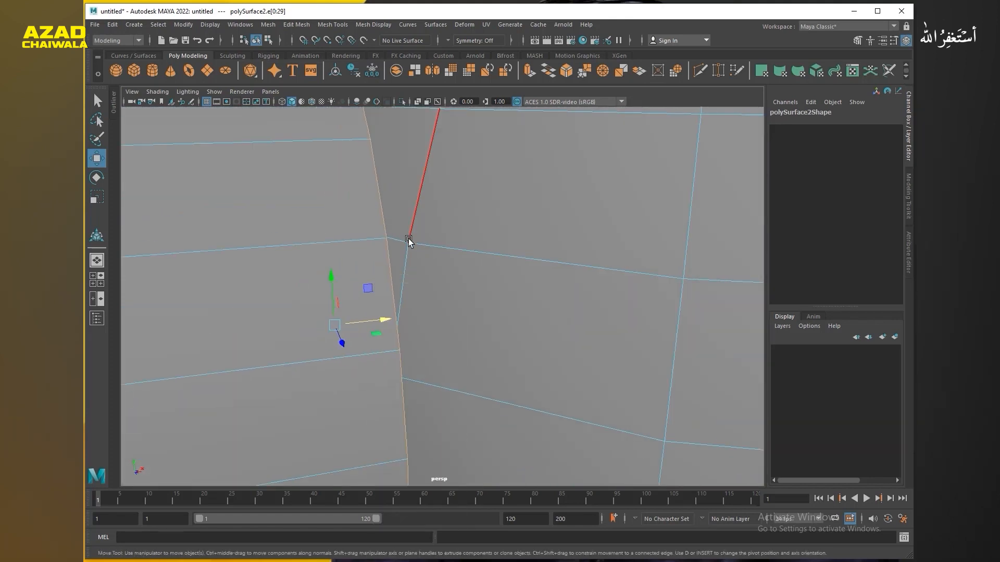
click(410, 246)
alt+drag(393, 256, 289, 242)
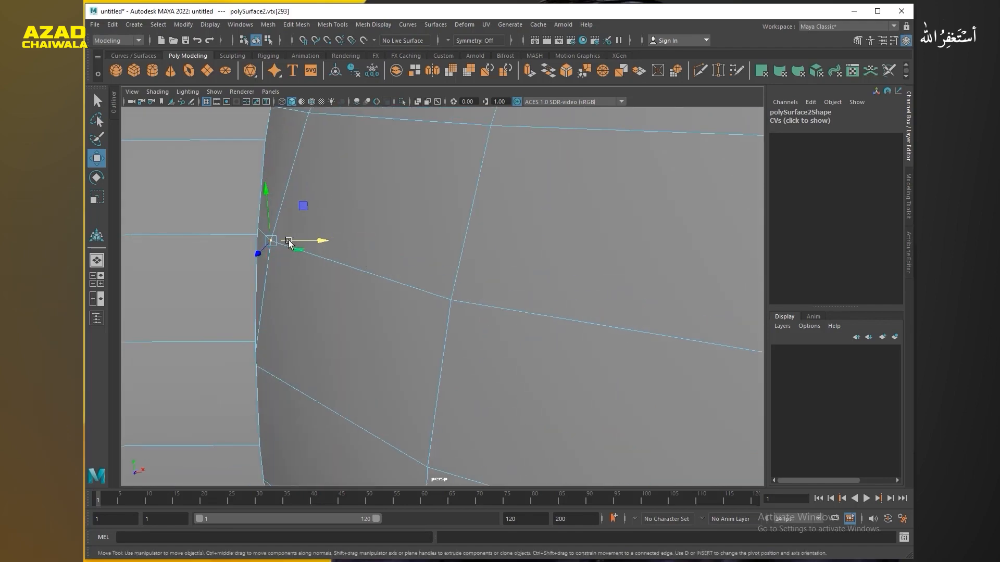
shift+click(256, 235)
Merge the selected sphere and cylinder rim vertices into one using the Merge command
alt+middle_drag(255, 257, 392, 294)
key(f)
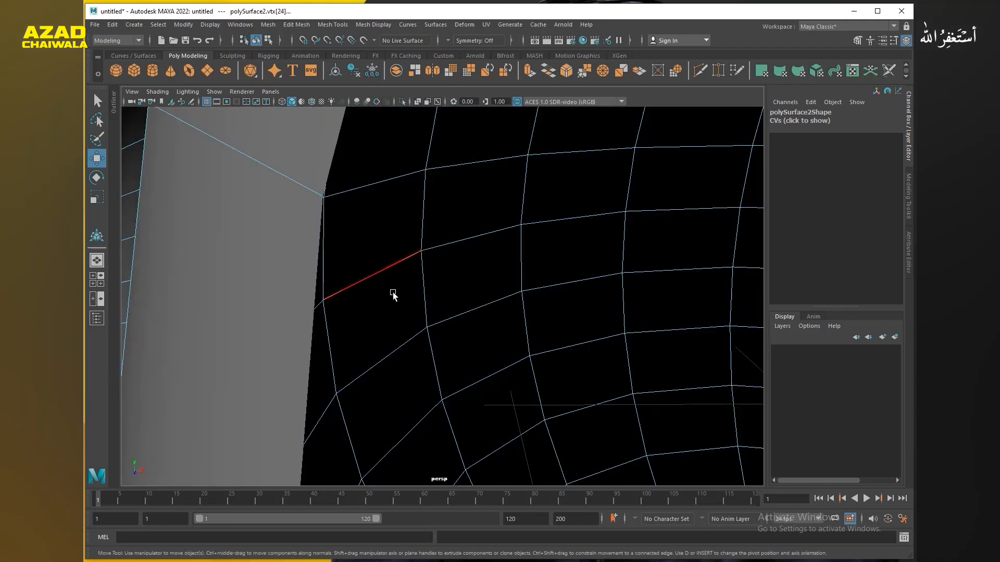
alt+right_drag(393, 295, 363, 276)
alt+drag(363, 276, 314, 271)
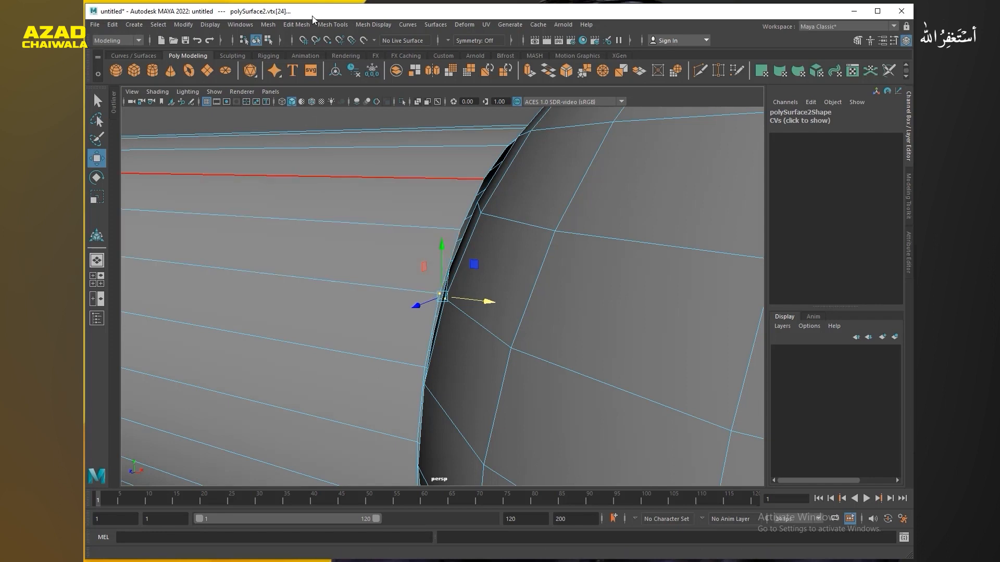
click(300, 24)
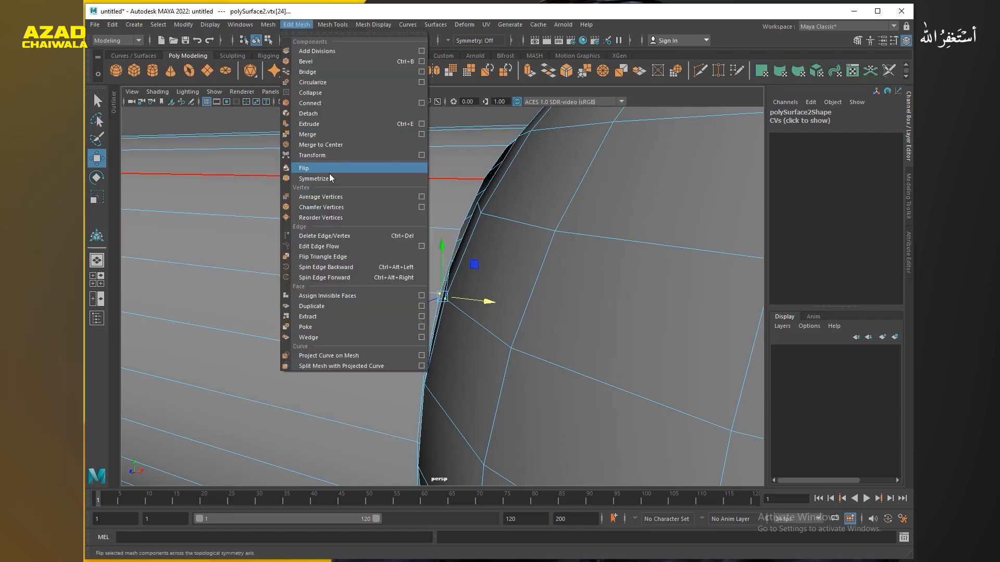
click(318, 134)
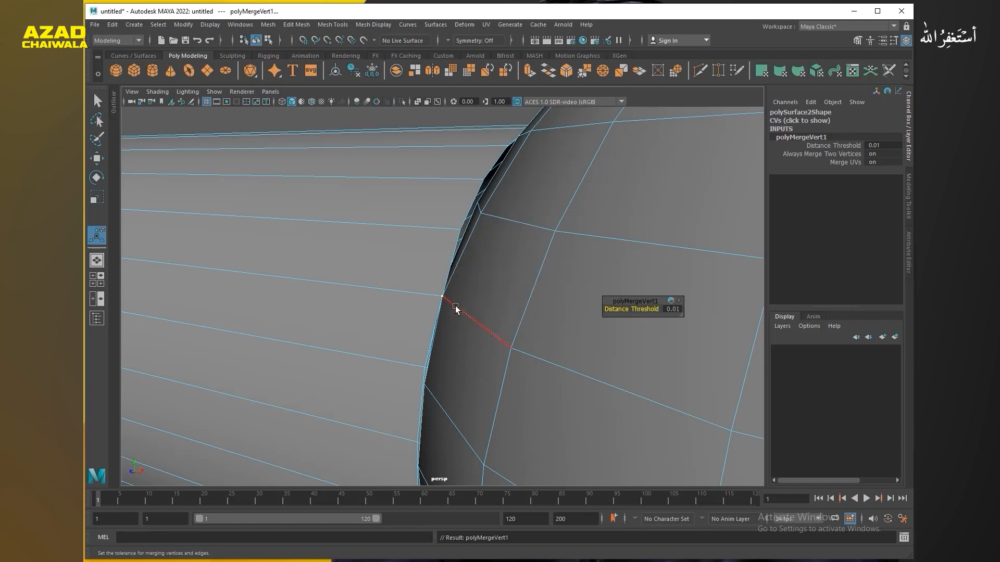
Try to merge the cylinder rim edge below the shared vertex with a nearby sphere edge, and undo it
alt+drag(455, 306, 598, 373)
click(442, 326)
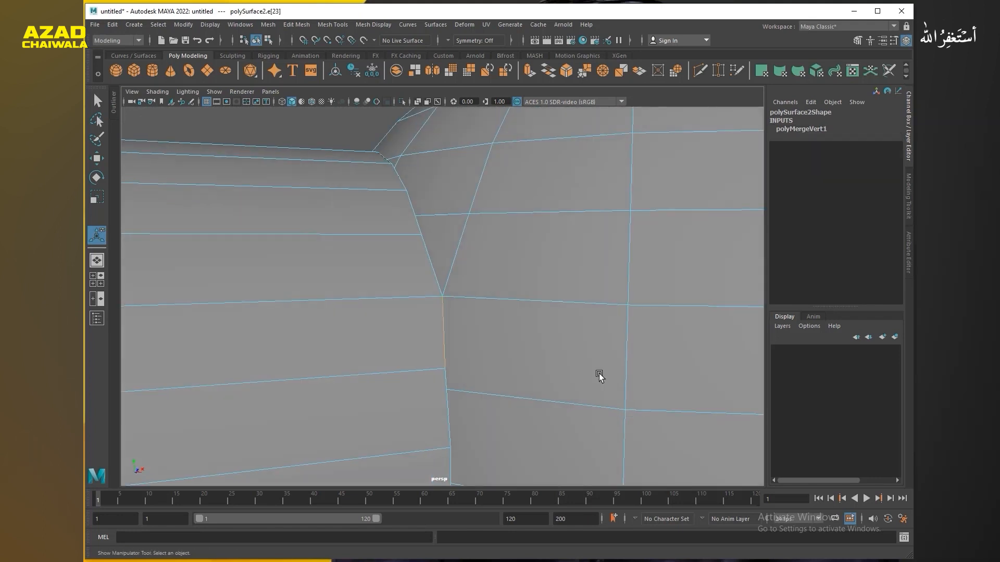
shift+click(623, 363)
click(297, 24)
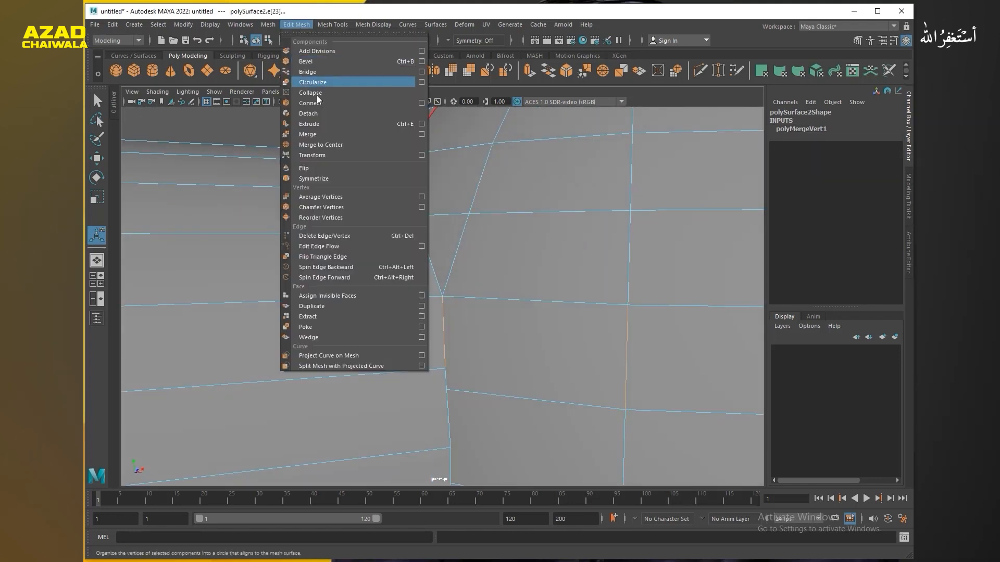
click(326, 133)
key(ctrl+z)
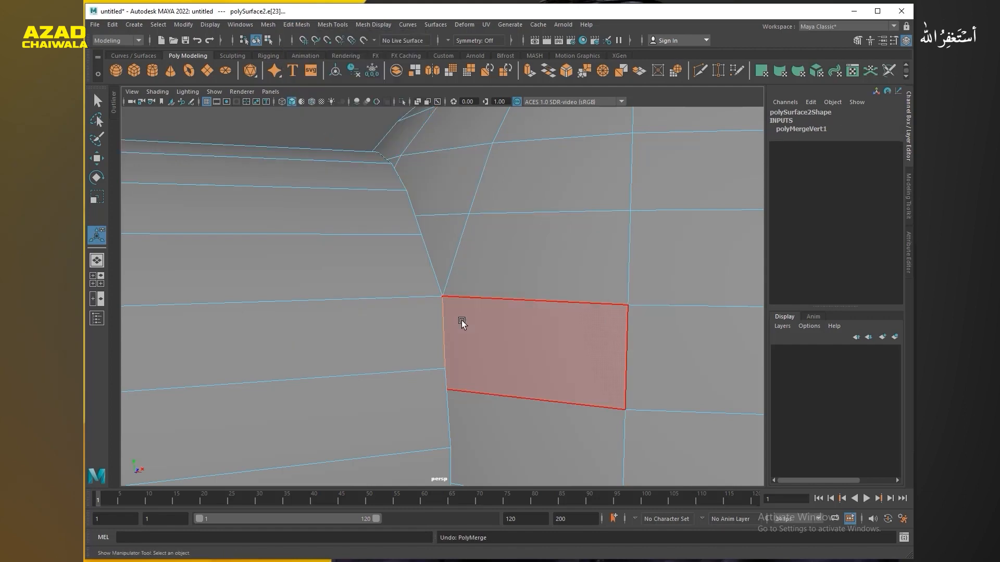
Try to merge the single rim edge below the shared vertex by itself, and undo the merge
alt+drag(462, 324, 433, 332)
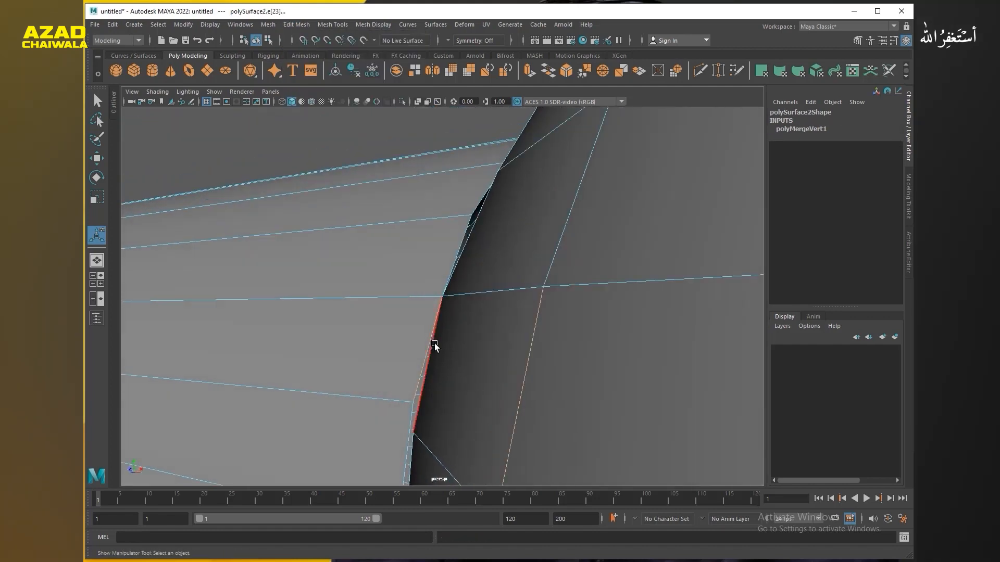
click(434, 343)
click(295, 25)
click(313, 134)
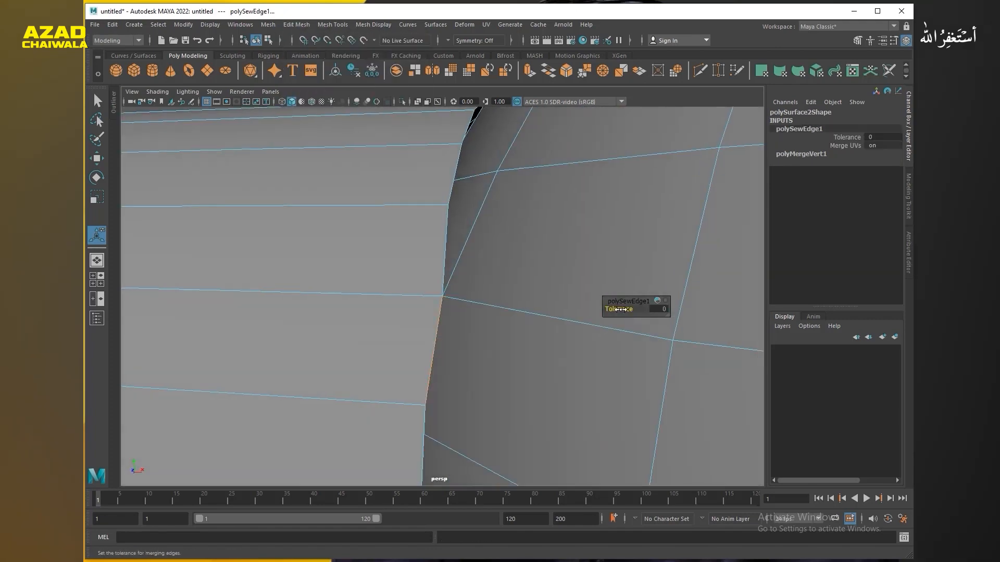
alt+drag(500, 336, 440, 439)
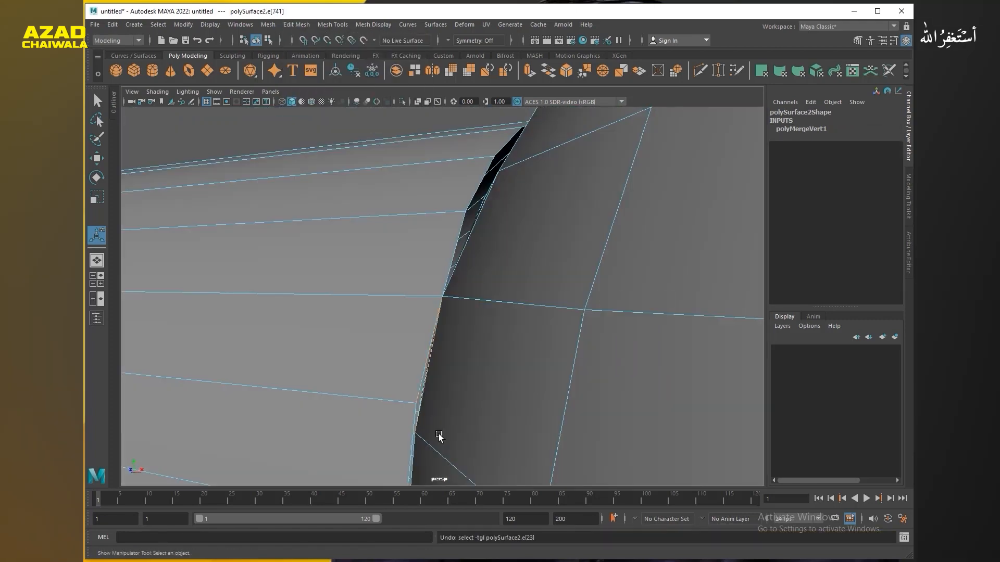
key(ctrl+z)
Select the next pair of neighbouring sphere and cylinder rim vertices and merge them into one with the Merge command
alt+drag(438, 377, 422, 402)
click(417, 394)
shift+click(416, 430)
key(f)
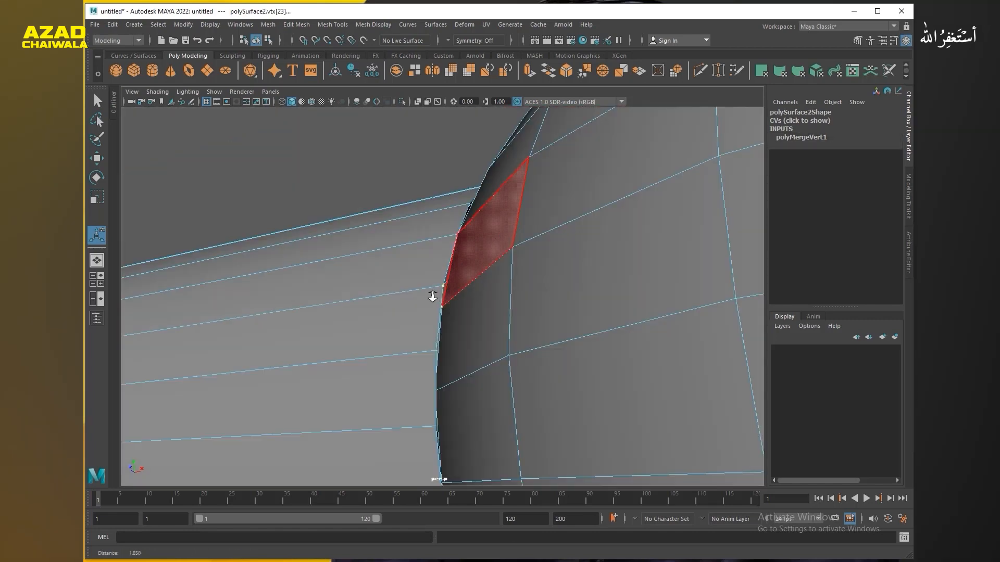
scroll(433, 294, up, 5)
click(295, 25)
click(315, 134)
alt+drag(432, 213, 537, 226)
scroll(521, 235, down, 3)
alt+middle_drag(479, 364, 467, 255)
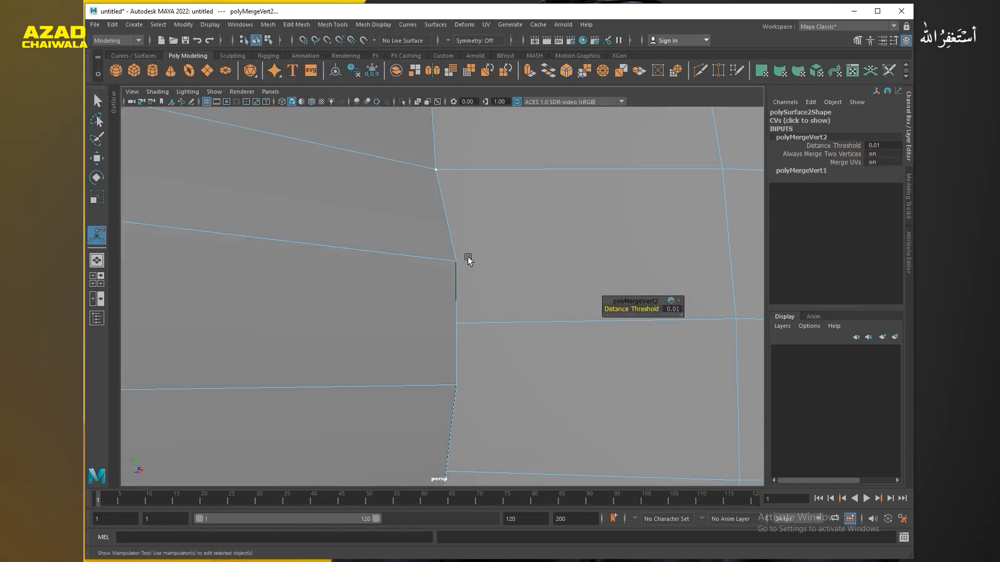
Try moving a vertex along the seam between the sphere and the cylinder to test the join
click(453, 260)
alt+drag(458, 262, 492, 272)
scroll(492, 272, up, 2)
key(w)
drag(467, 201, 492, 367)
drag(477, 345, 474, 340)
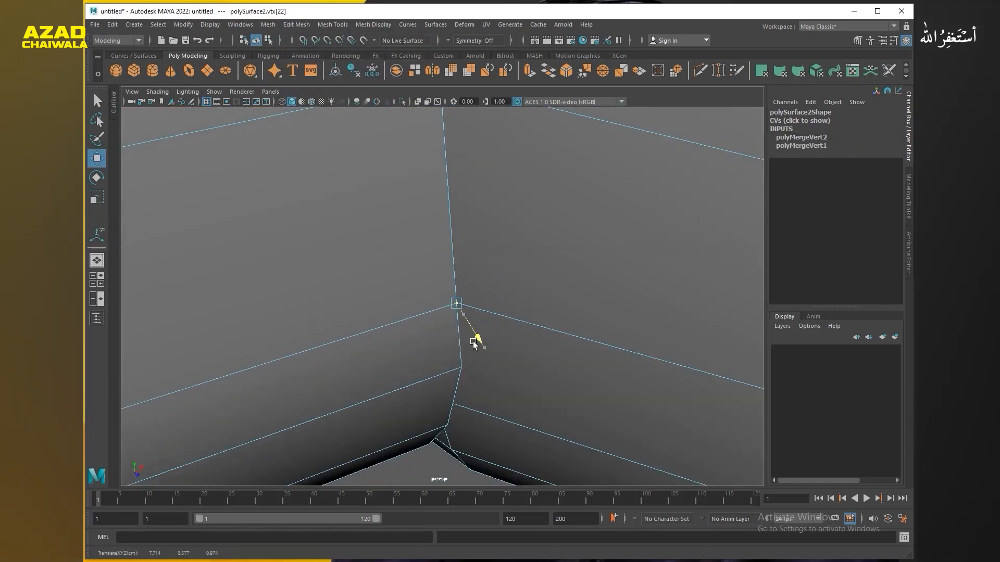
drag(491, 287, 454, 299)
drag(432, 350, 547, 297)
scroll(524, 312, down, 3)
scroll(515, 311, up, 6)
alt+drag(547, 297, 494, 367)
scroll(513, 388, up, 3)
scroll(521, 396, down, 5)
scroll(493, 362, up, 2)
Undo the seam vertex moves and the latest preceding operations
key(ctrl+z)
key(ctrl+z)
key(ctrl+z)
key(ctrl+z)
key(ctrl+z)
key(ctrl+z)
scroll(545, 239, down, 8)
alt+drag(536, 240, 327, 293)
alt+drag(504, 214, 511, 319)
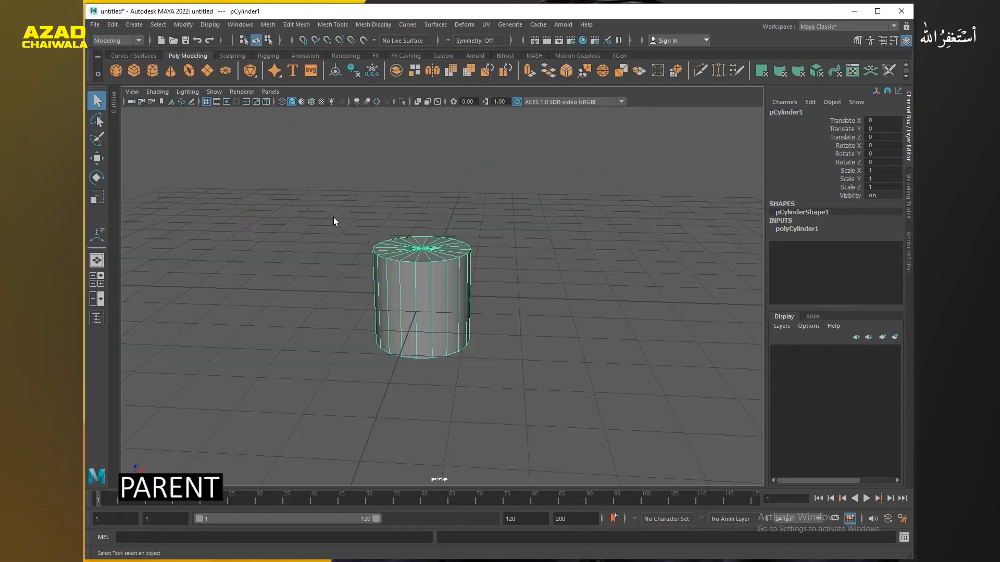
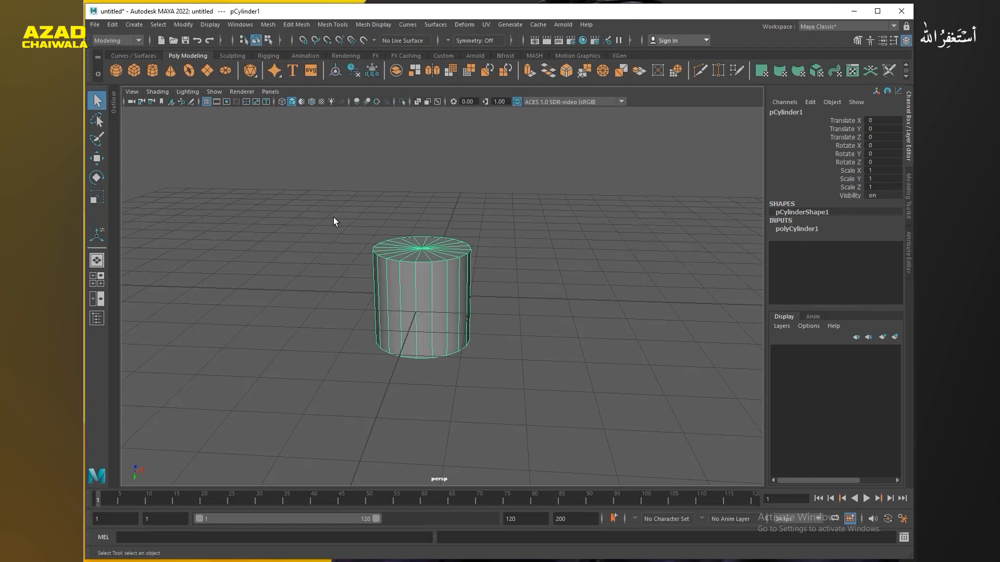
Set the new polygon cylinder's axis subdivisions to 30
alt+drag(363, 239, 439, 264)
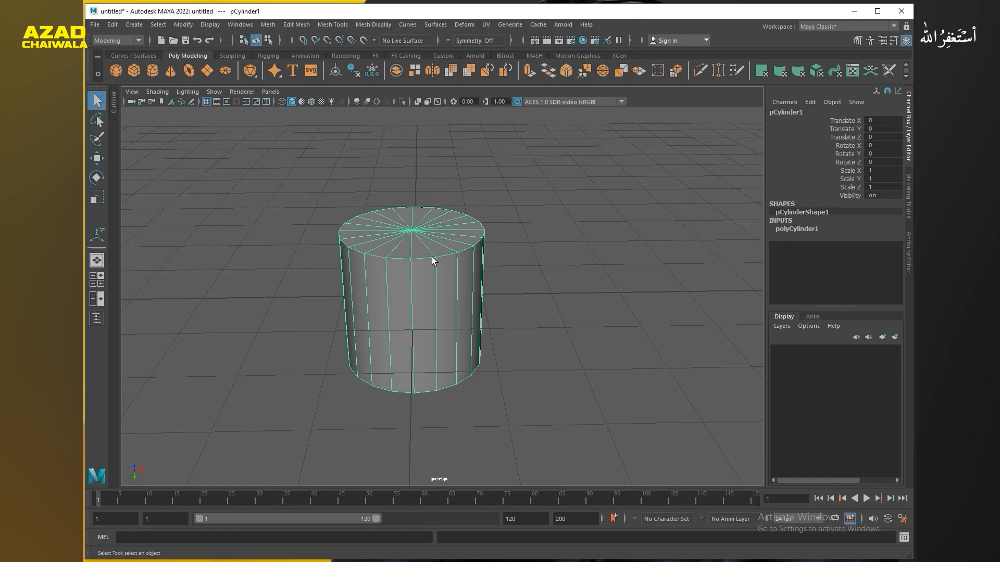
alt+right_drag(432, 257, 431, 222)
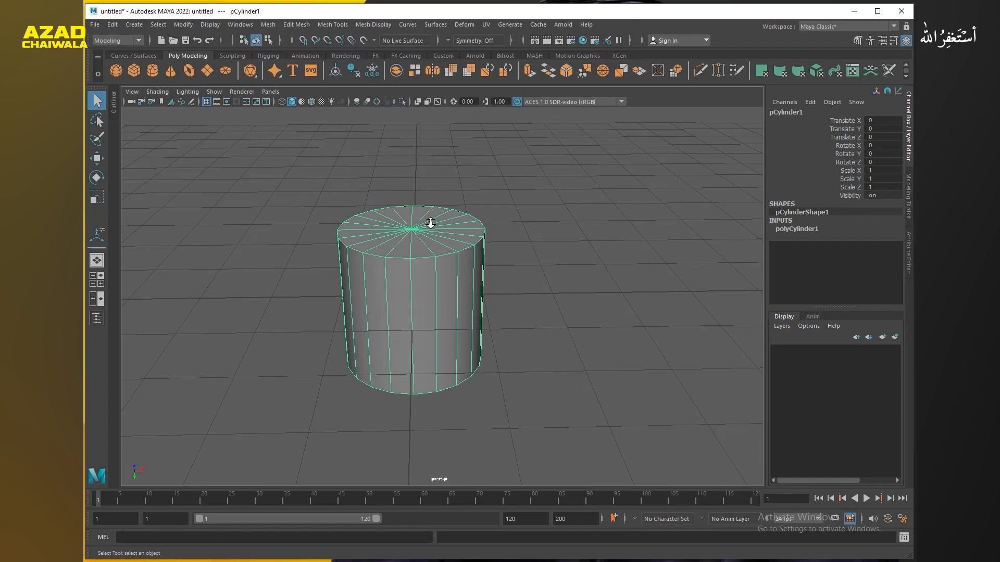
alt+drag(430, 223, 415, 261)
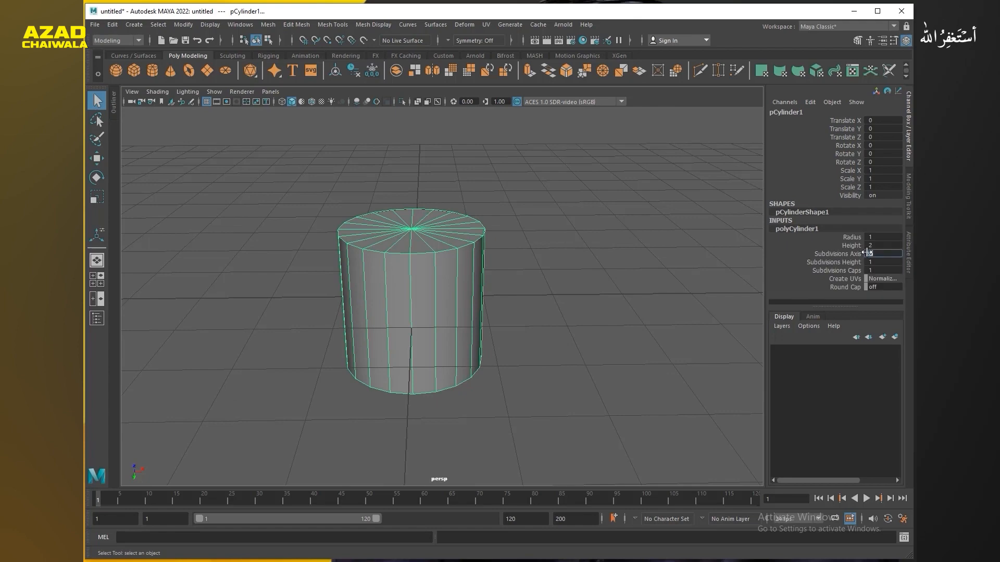
text(30)
key(Return)
Stretch the cylinder to a Y scale of about 2.96 and raise it to a Y position of about 2.99
key(r)
alt+drag(460, 244, 411, 245)
key(w)
drag(425, 281, 424, 218)
right_click(447, 156)
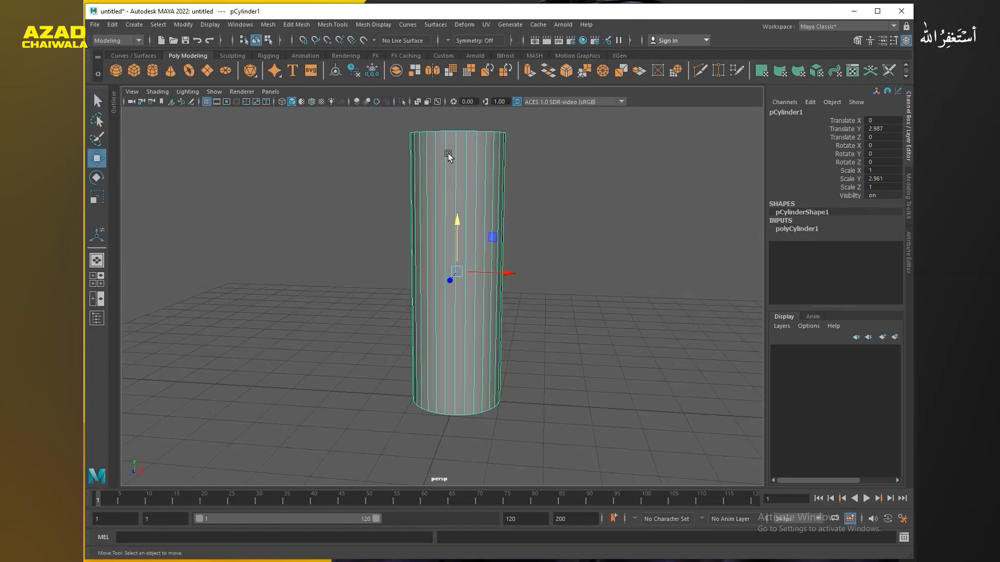
scroll(384, 194, down, 2)
drag(371, 172, 511, 297)
scroll(520, 250, up, 4)
scroll(390, 275, down, 3)
drag(443, 261, 443, 198)
right_drag(446, 270, 522, 277)
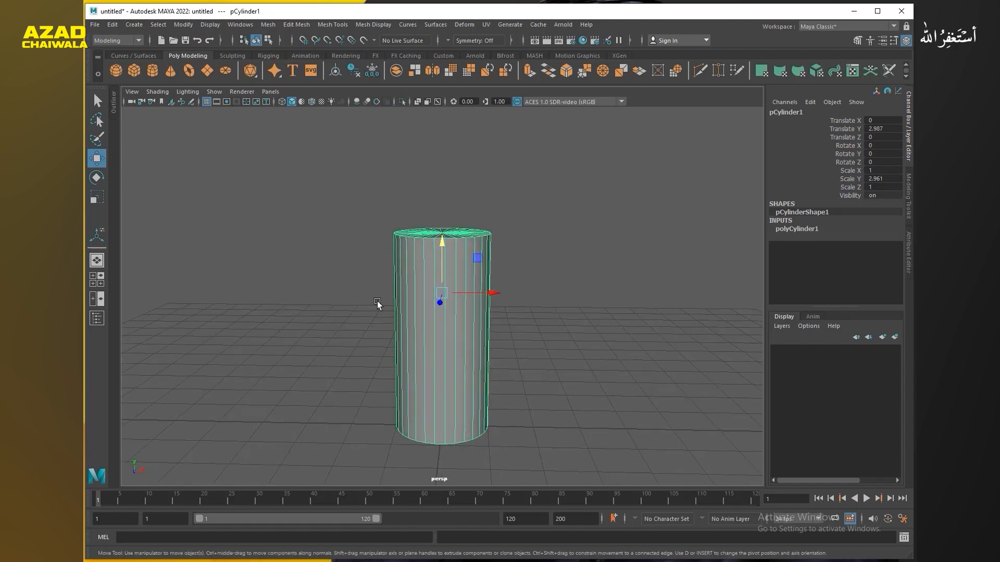
alt+drag(378, 305, 476, 347)
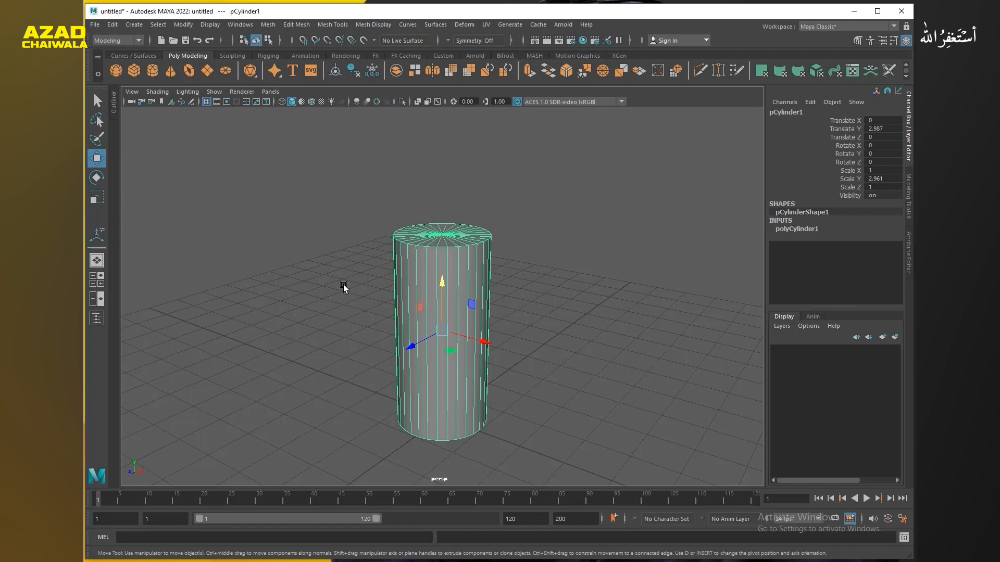
alt+drag(343, 286, 442, 367)
Create a NURBS circle and raise it just above the cylinder's top, at about 4.385 on the Y axis
click(131, 55)
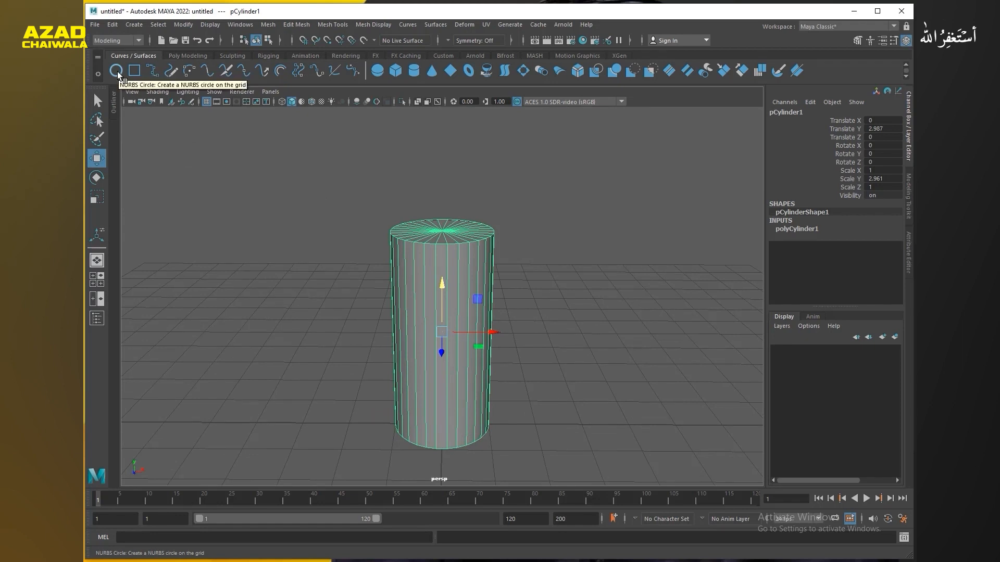
click(116, 71)
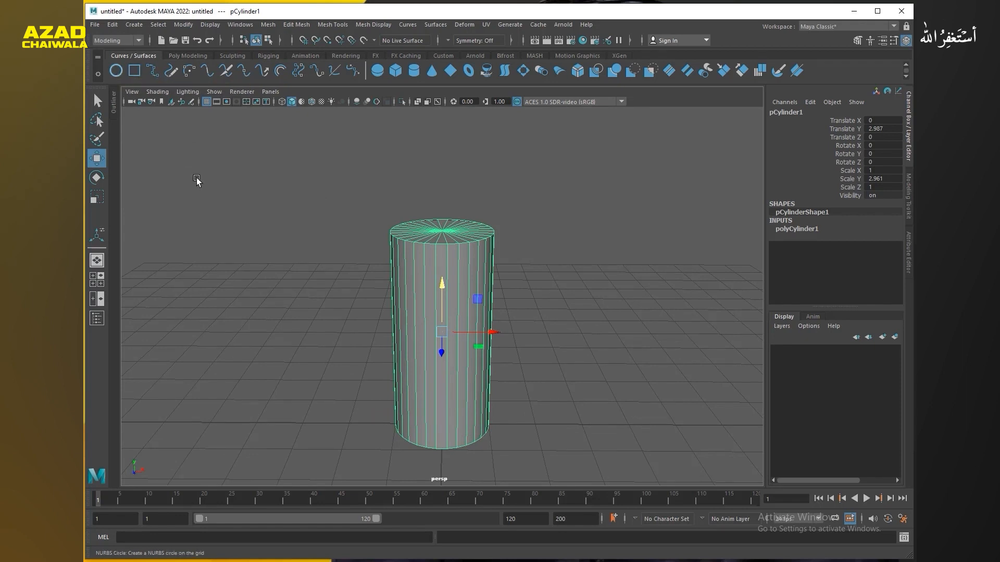
drag(442, 360, 427, 165)
key(f)
scroll(446, 363, down, 6)
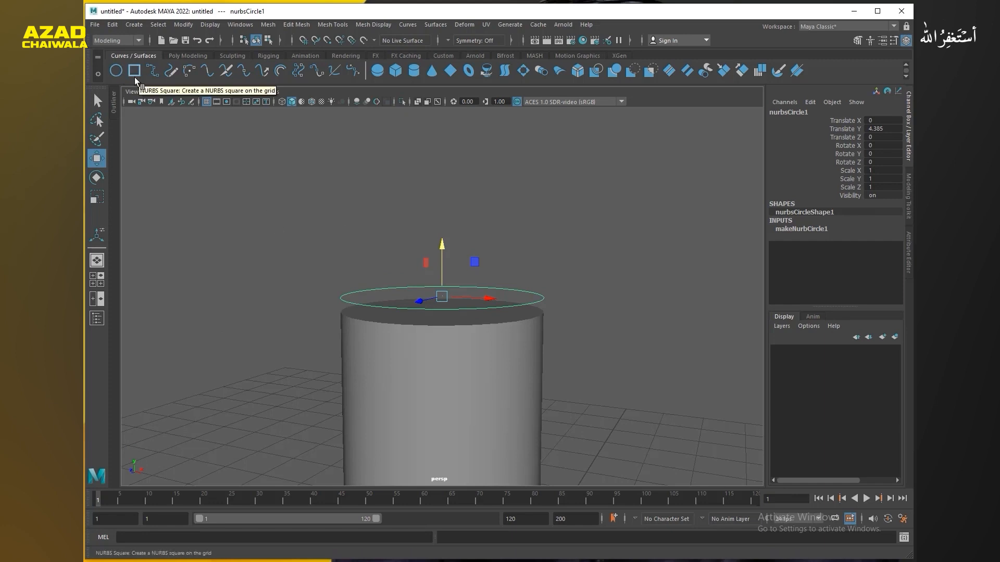
Try parenting the NURBS circle to the cylinder, with the cylinder selected last as the parent
alt+drag(364, 250, 399, 334)
shift+click(457, 346)
click(112, 24)
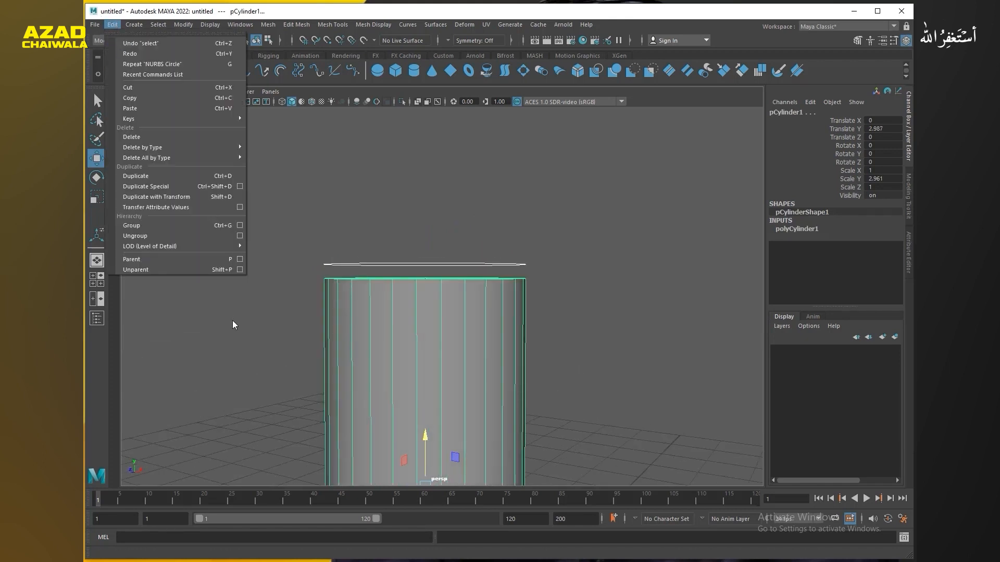
click(195, 263)
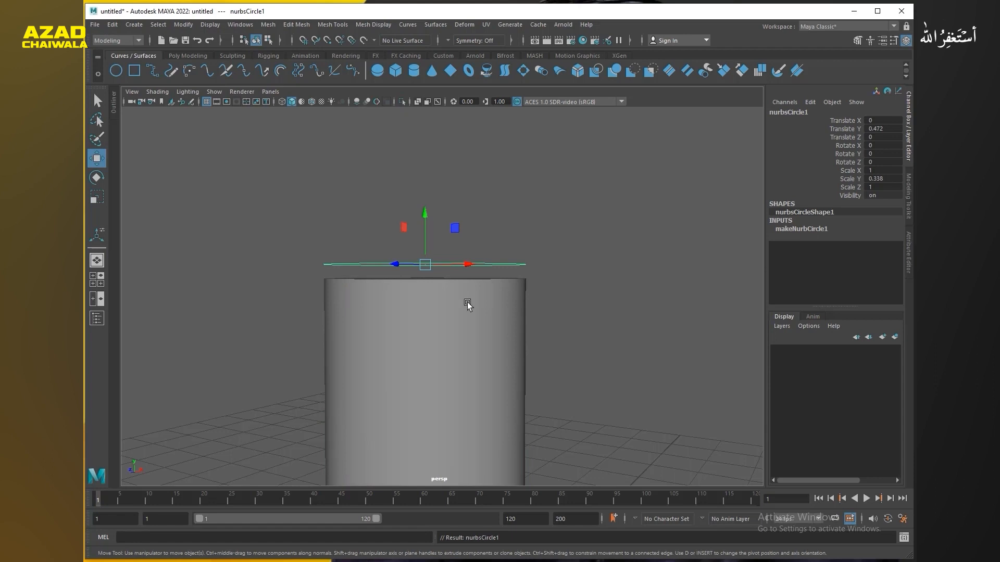
Parent the cylinder to the NURBS circle, selecting the cylinder first and the circle last
click(493, 304)
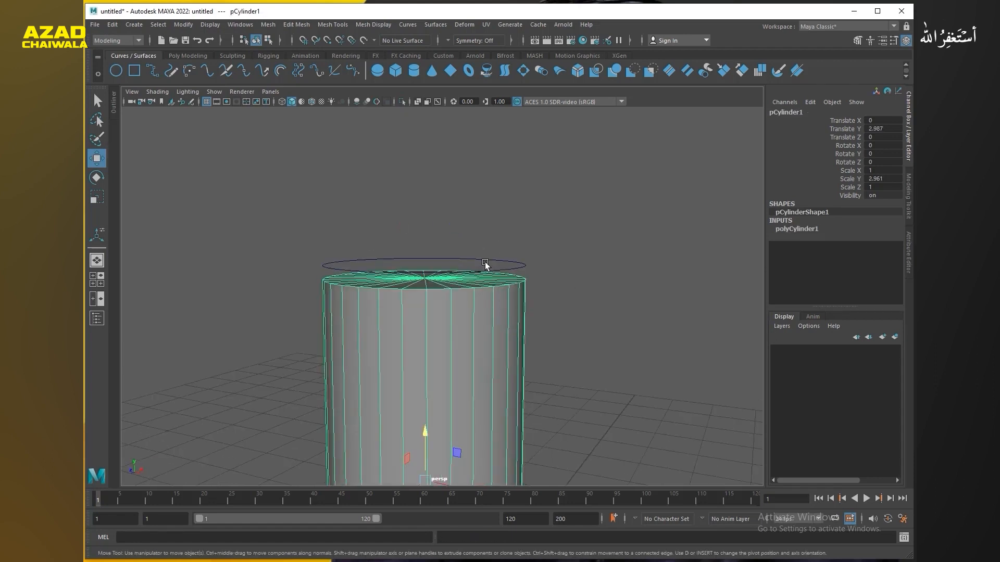
click(469, 261)
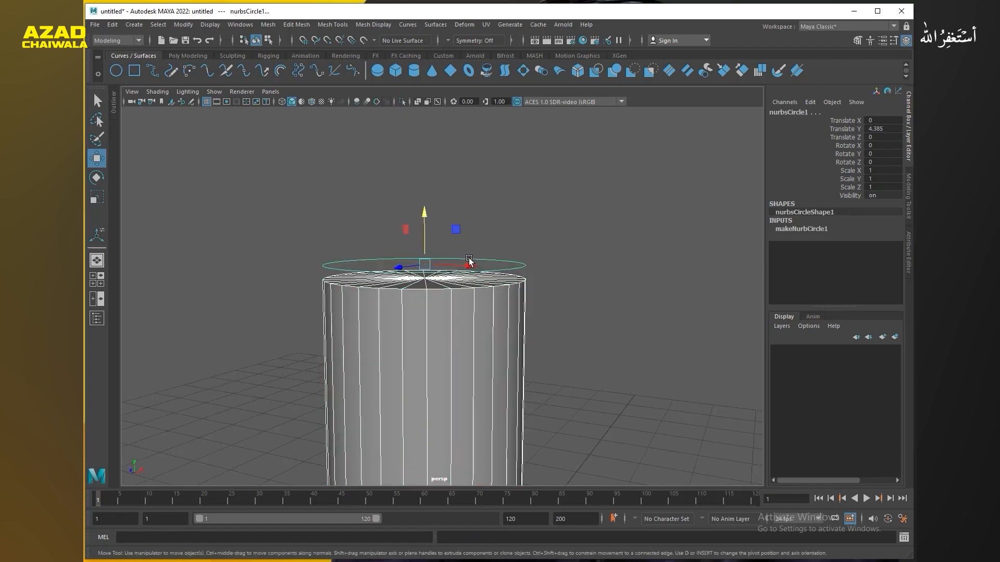
click(112, 24)
click(159, 260)
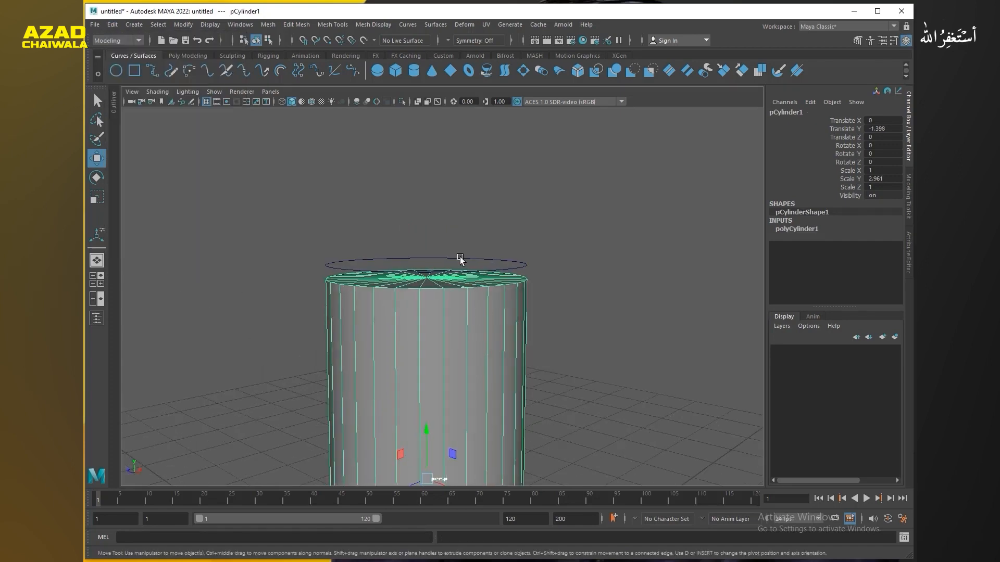
Select the NURBS circle and examine its hierarchy, including the child cylinder, in the Outliner
click(462, 261)
alt+drag(457, 286, 491, 245)
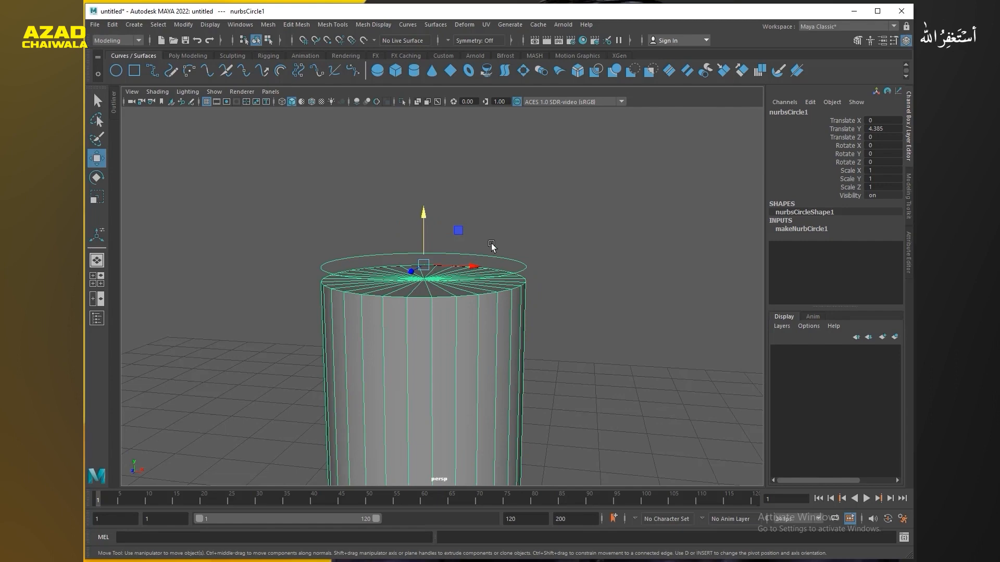
click(492, 249)
click(484, 256)
alt+right_drag(472, 323, 625, 336)
mouse_move(427, 341)
alt+mouse_down()
mouse_move(420, 364)
mouse_move(430, 348)
alt+mouse_up()
alt+right_drag(494, 330, 562, 317)
mouse_move(529, 309)
alt+mouse_down()
mouse_move(522, 317)
mouse_move(529, 295)
mouse_move(526, 306)
alt+mouse_up()
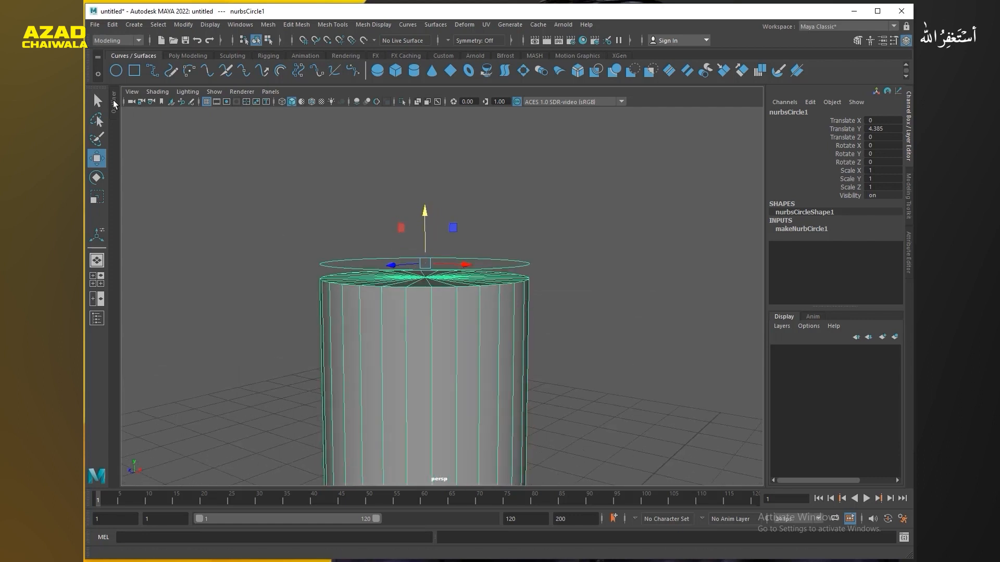
click(114, 102)
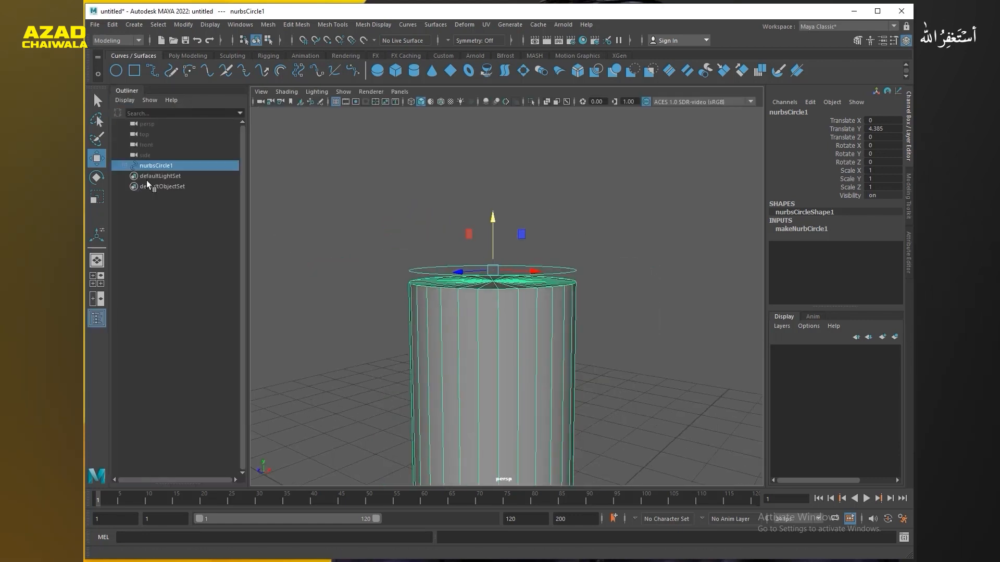
click(125, 165)
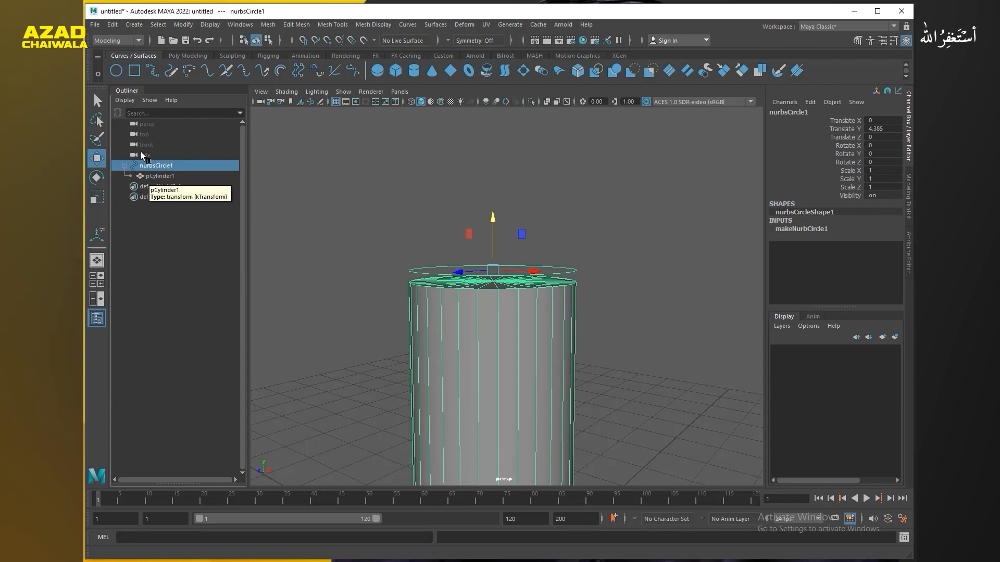
click(127, 91)
Try rotating the parent circle by about -16.3 degrees around the X axis, and undo the rotation
alt+drag(361, 242, 371, 251)
scroll(373, 251, up, 3)
key(e)
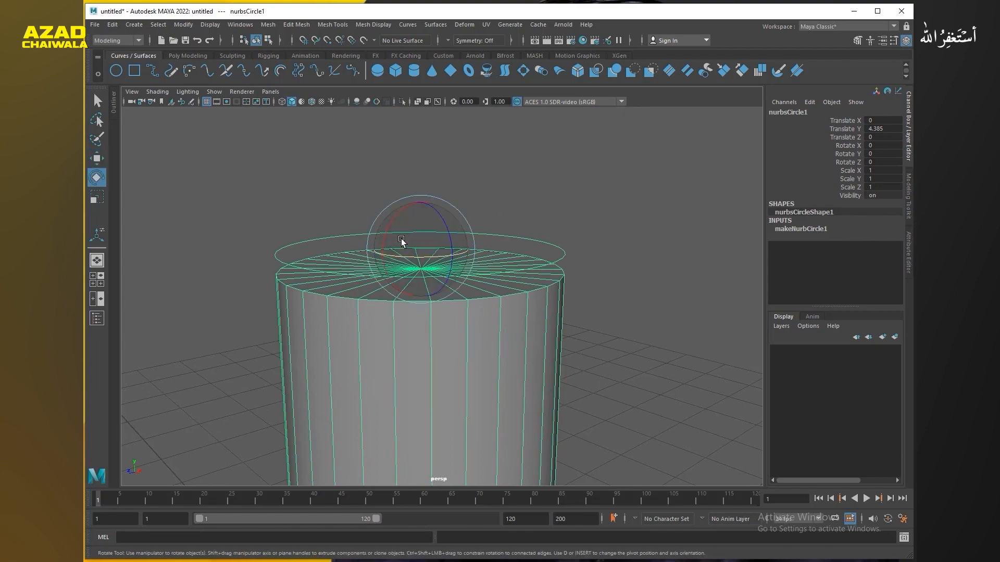
drag(399, 216, 390, 194)
key(ctrl+z)
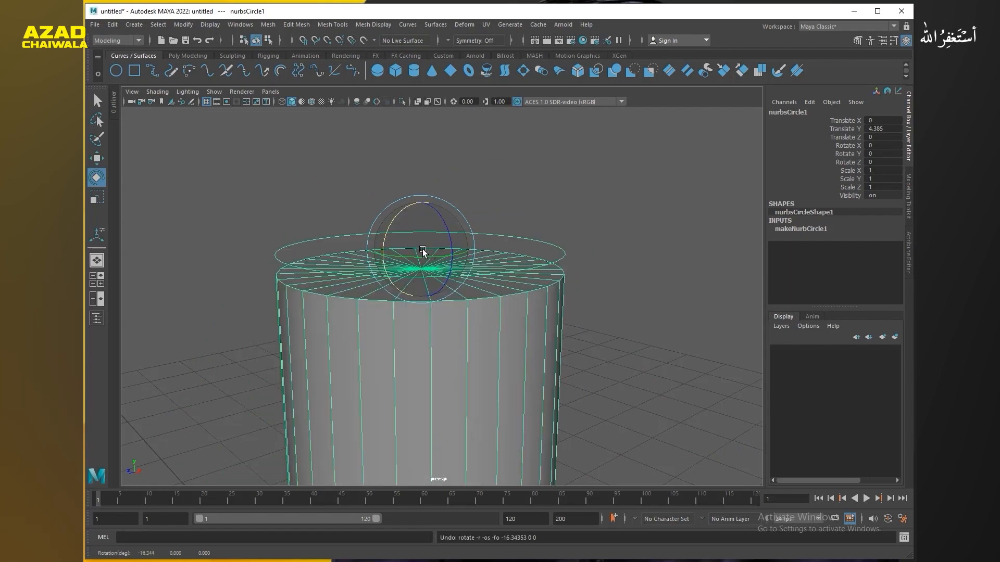
Try rotating the parent circle freely and scaling it uniformly to about 0.755, and undo both changes
drag(422, 250, 217, 223)
key(r)
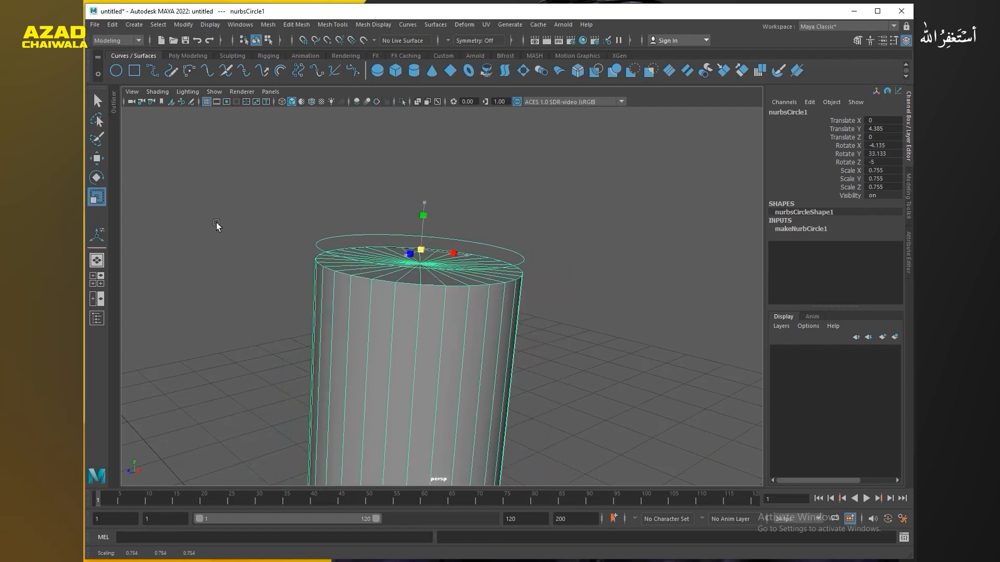
key(ctrl+z)
key(ctrl+z)
scroll(252, 272, down, 5)
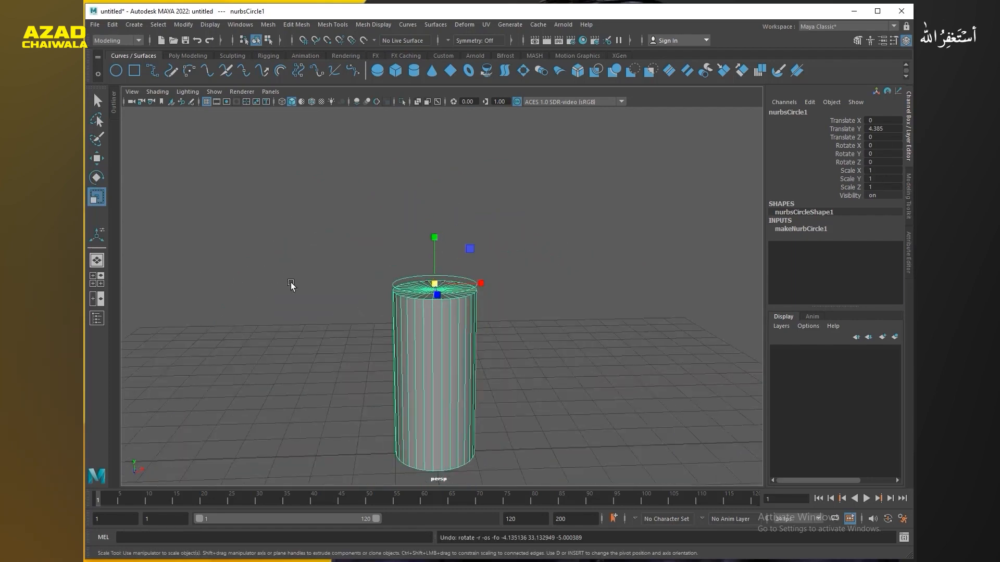
Select the parent circle and try the Unparent command on it
alt+drag(291, 286, 241, 285)
scroll(228, 263, up, 5)
scroll(242, 286, down, 3)
scroll(241, 285, up, 4)
click(286, 242)
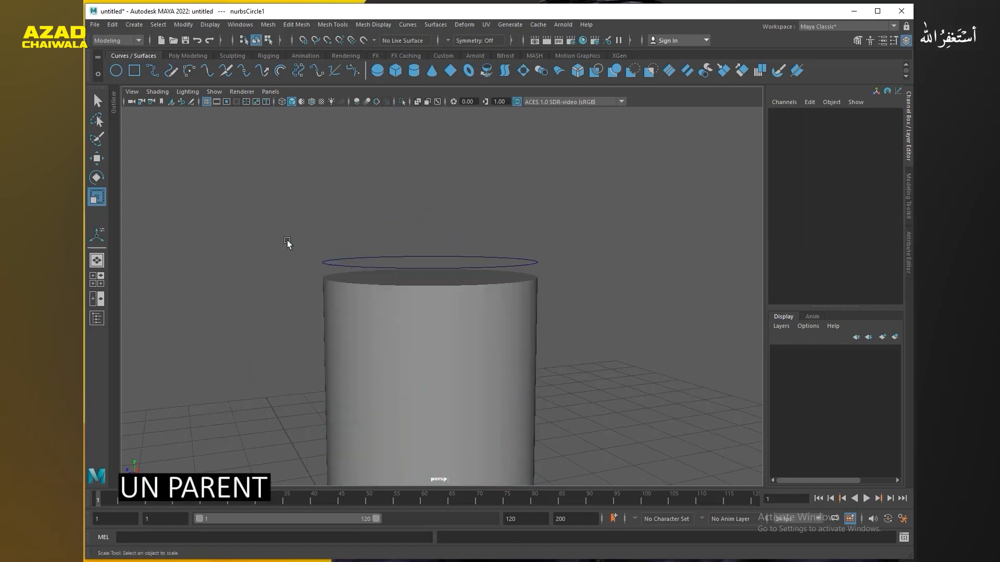
alt+drag(287, 242, 335, 251)
click(326, 228)
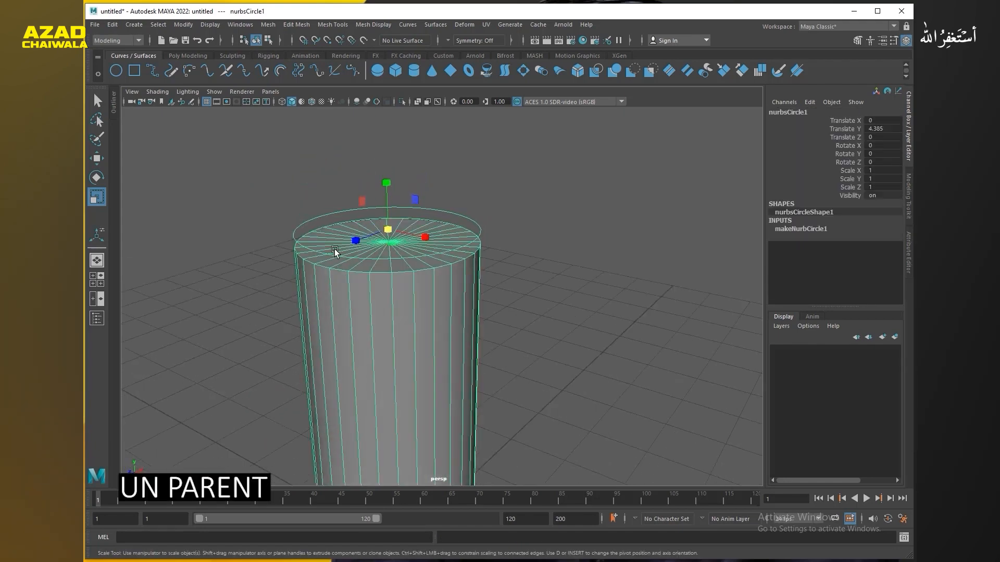
click(328, 216)
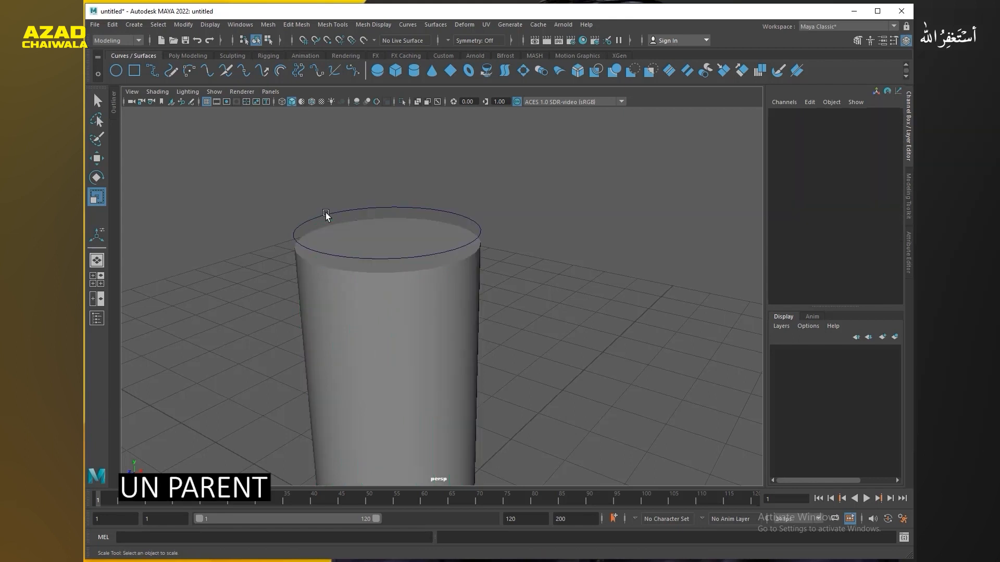
click(329, 213)
click(112, 25)
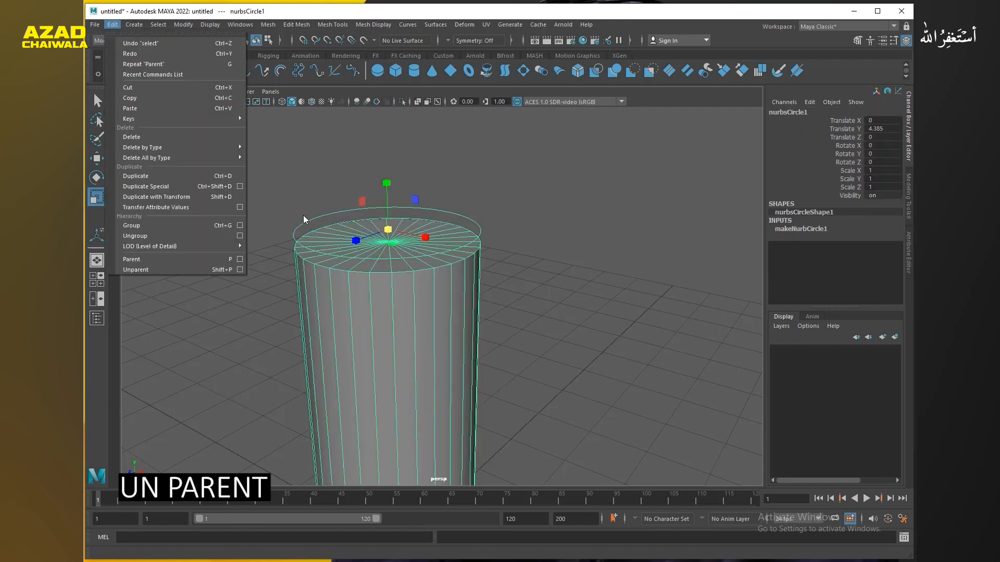
click(143, 271)
Unparent the cylinder from the NURBS circle and select the circle on its own
click(112, 25)
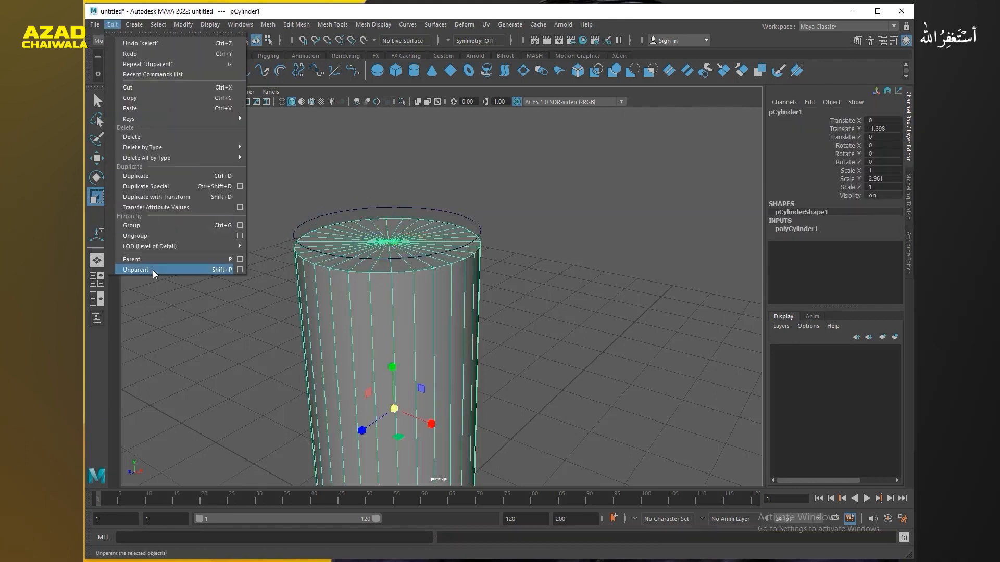
click(156, 270)
click(307, 249)
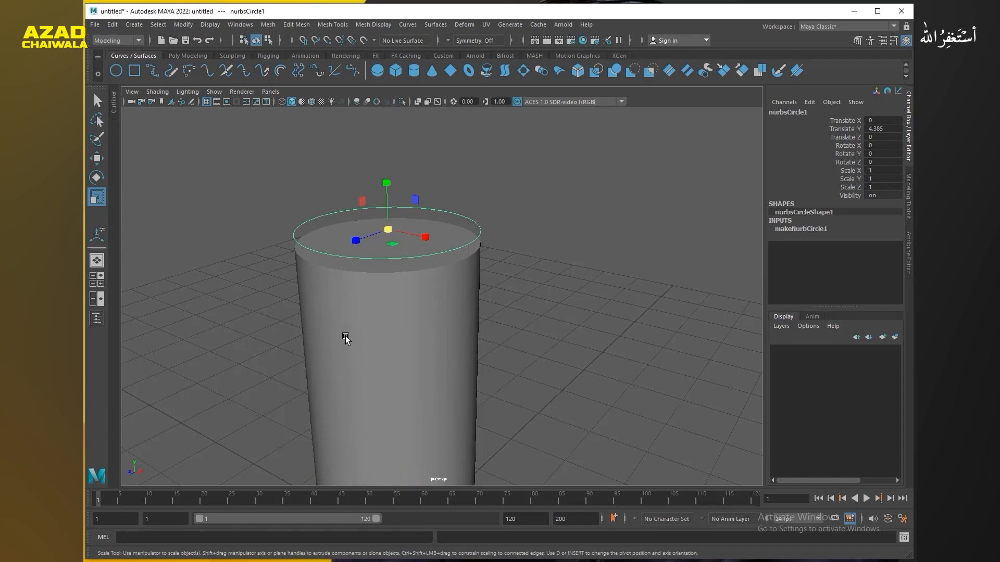